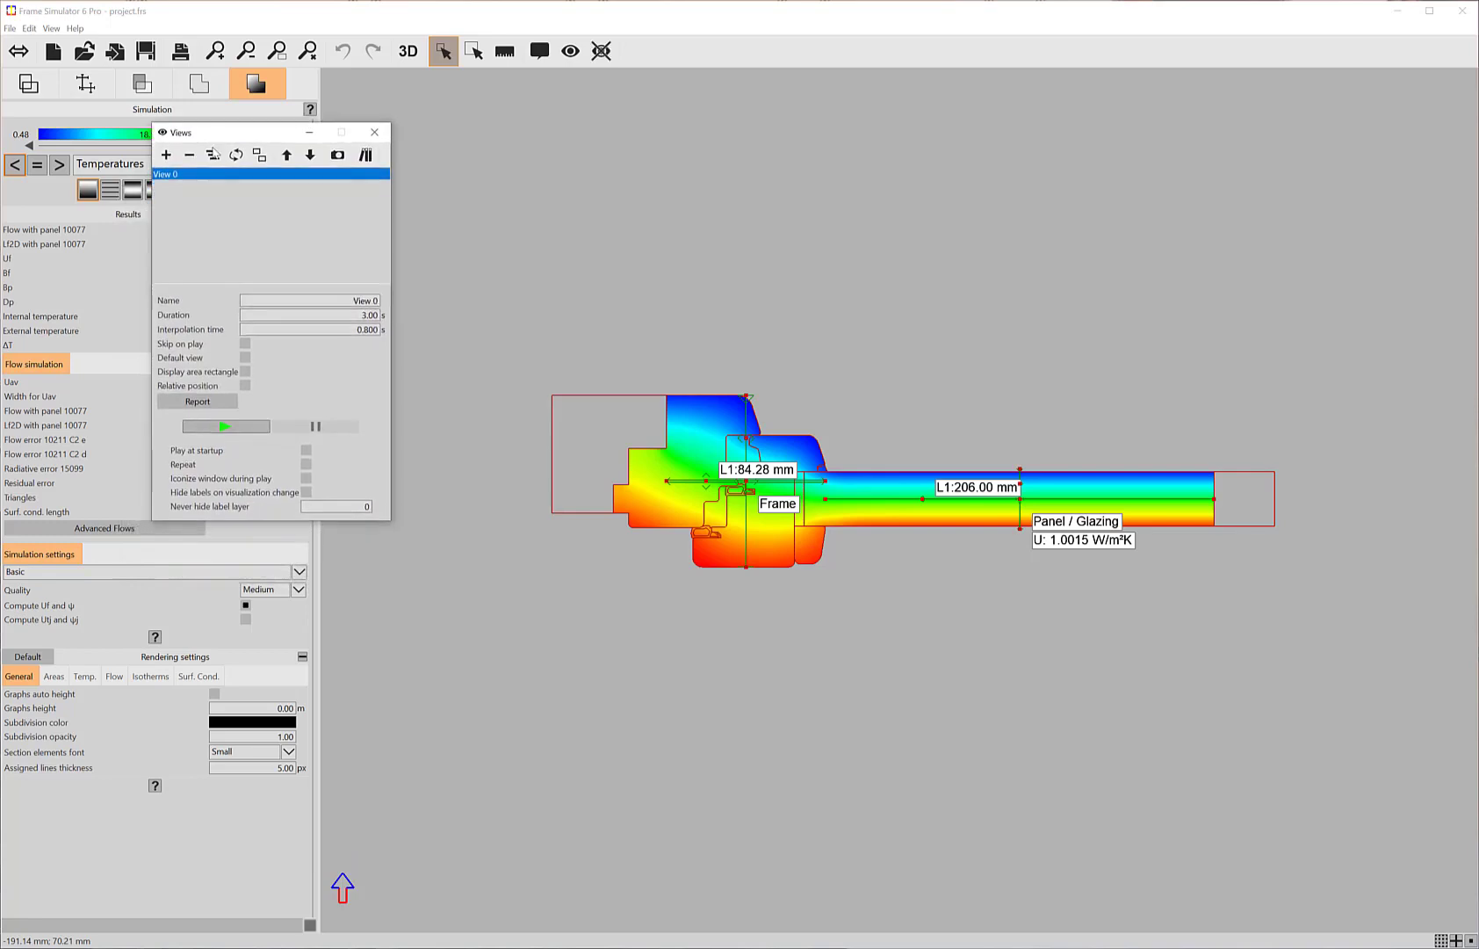
Step: Activate the report for View 0, keeping the grid shown and the A4 vertical layout
left_click(189, 405)
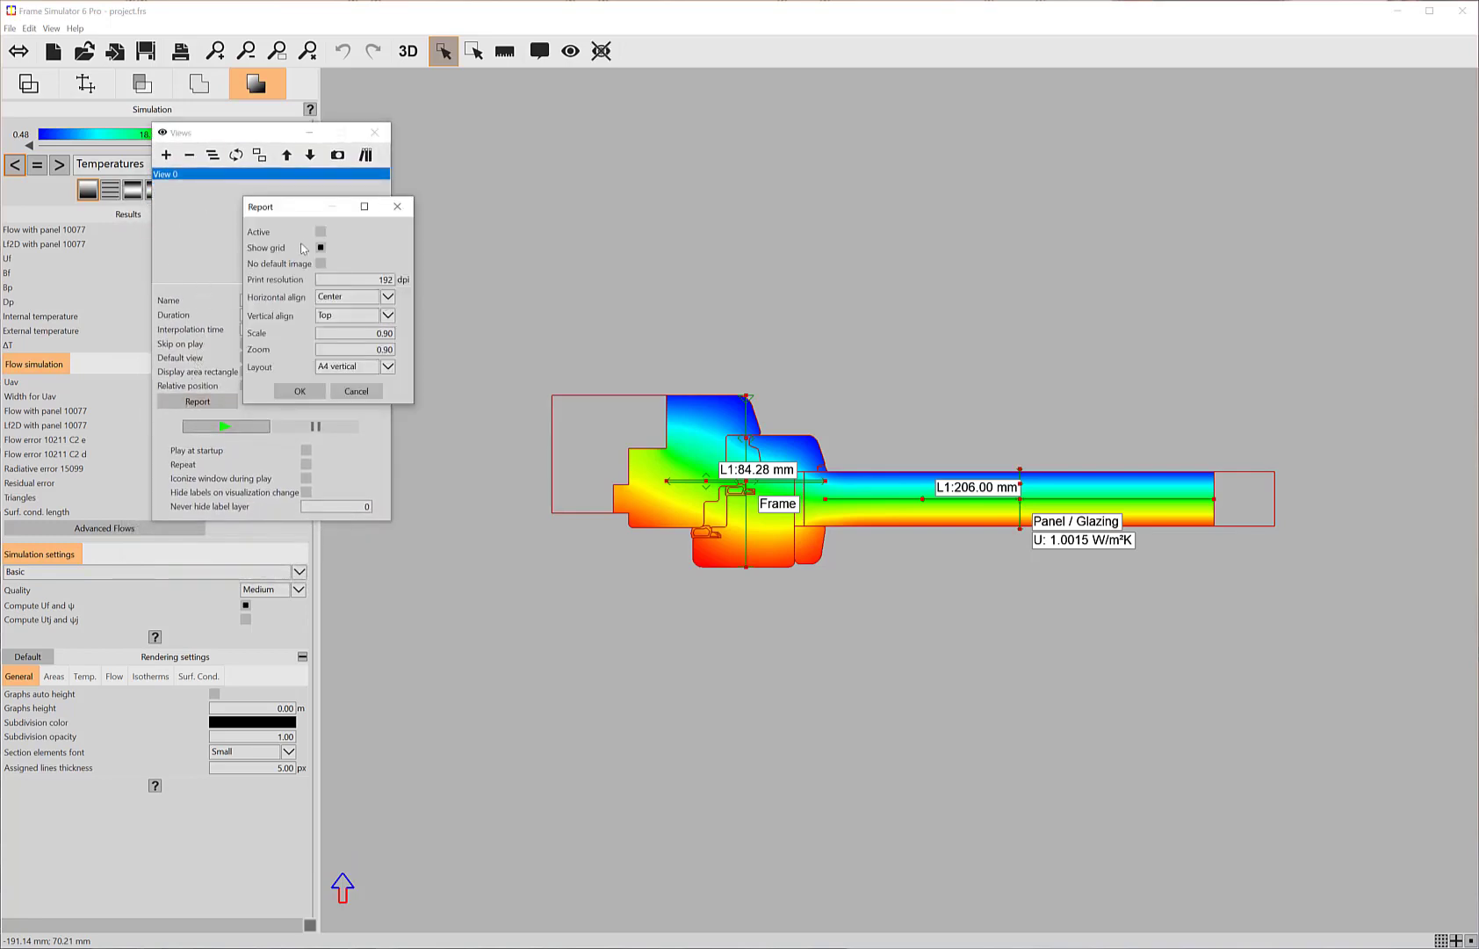
left_click(321, 233)
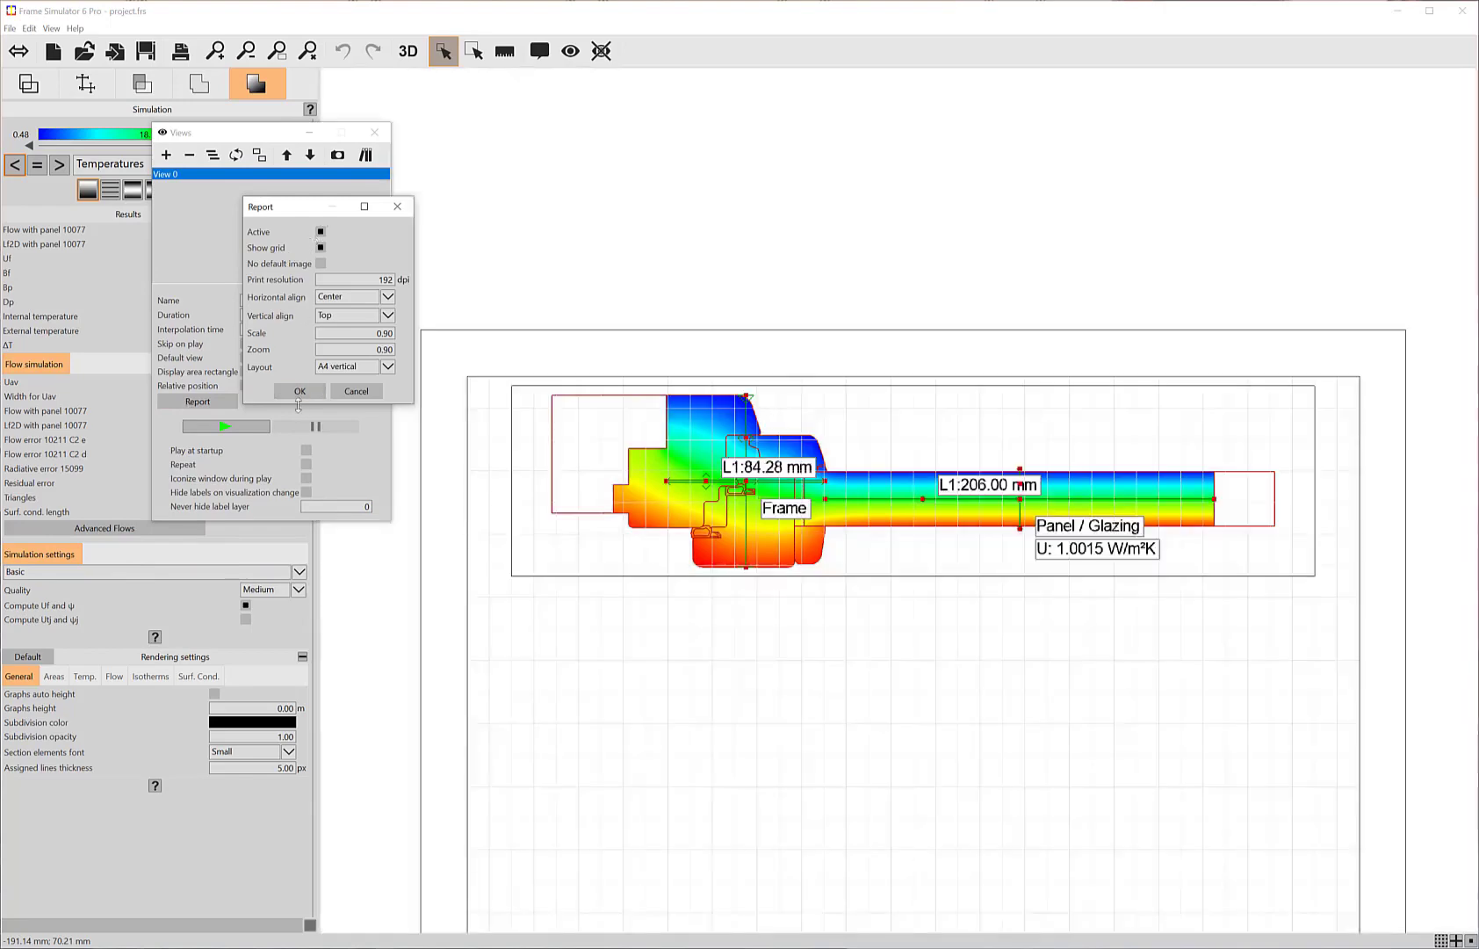
left_click(298, 391)
scroll(861, 507, "down", 5)
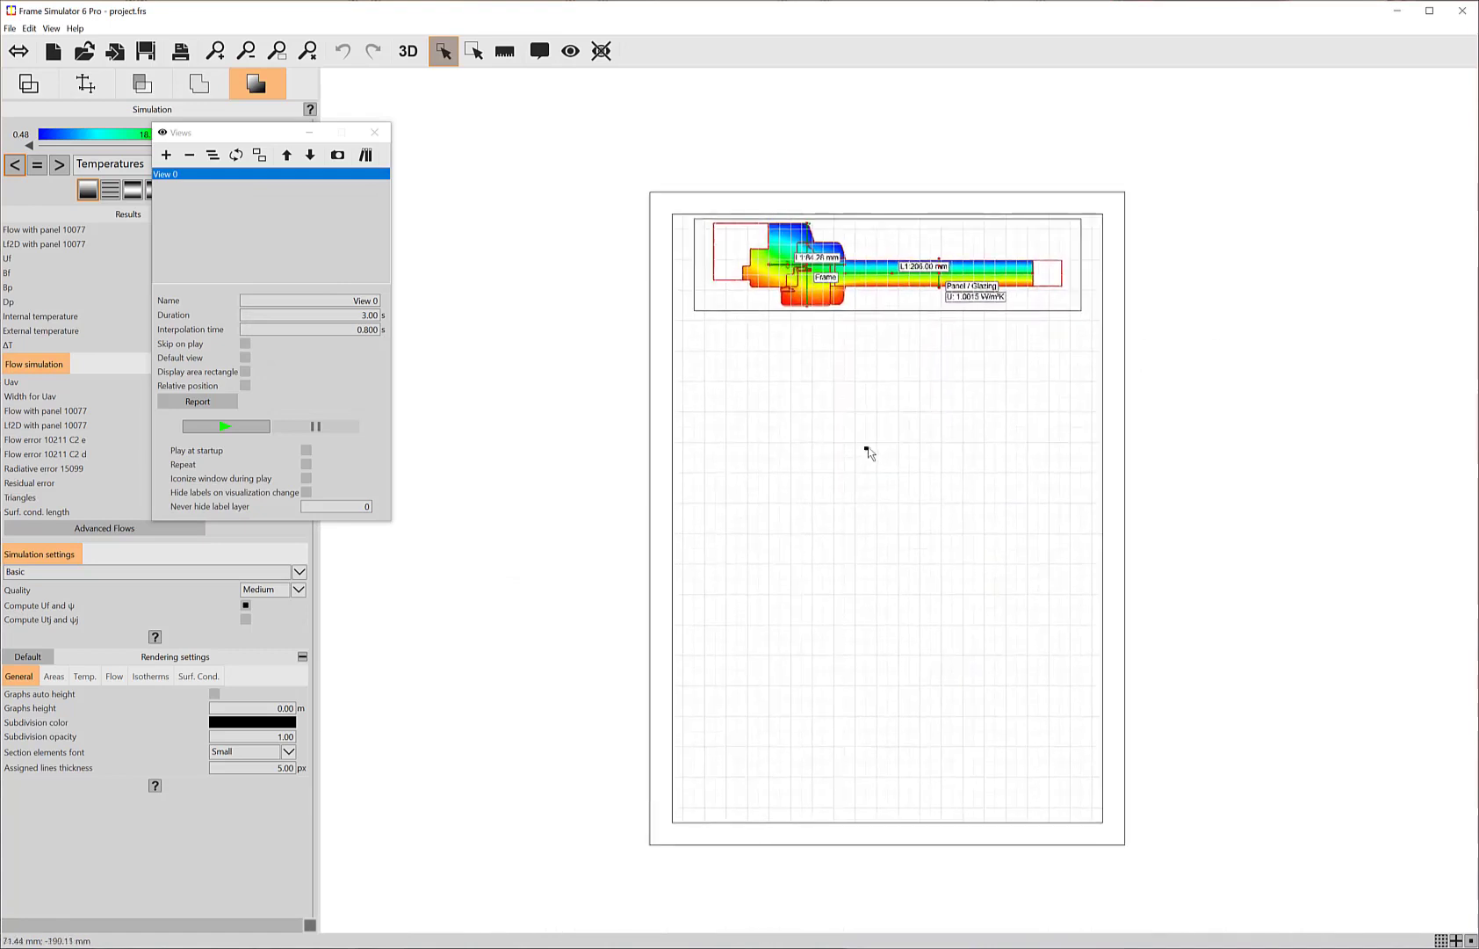
scroll(870, 453, "up", 1)
Step: Enable the No default image option in the view's report settings and close the views manager
left_click(182, 400)
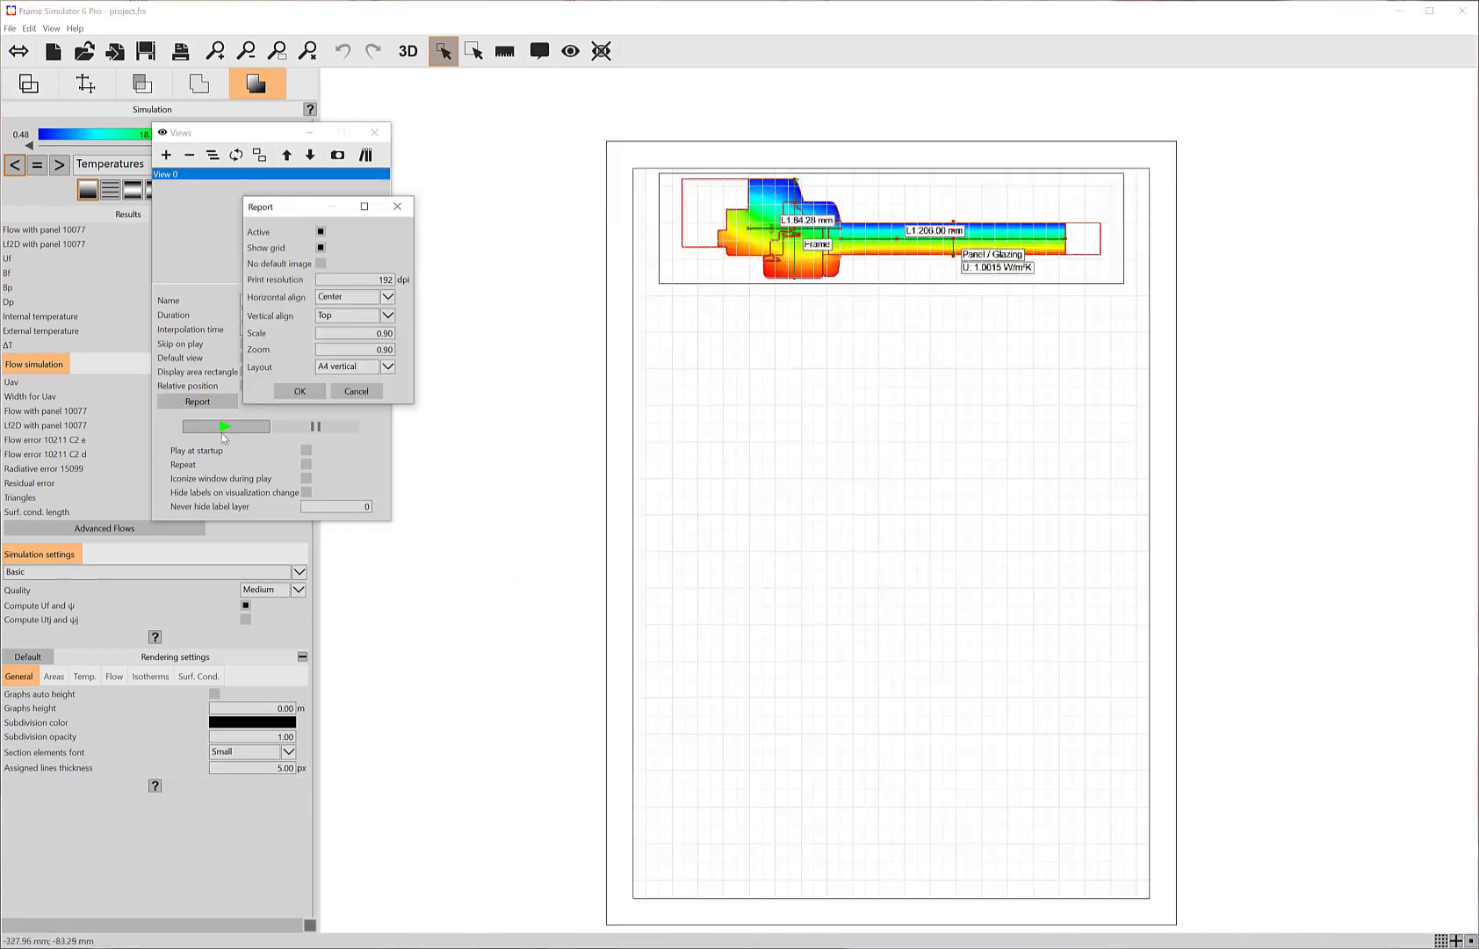
left_click(319, 264)
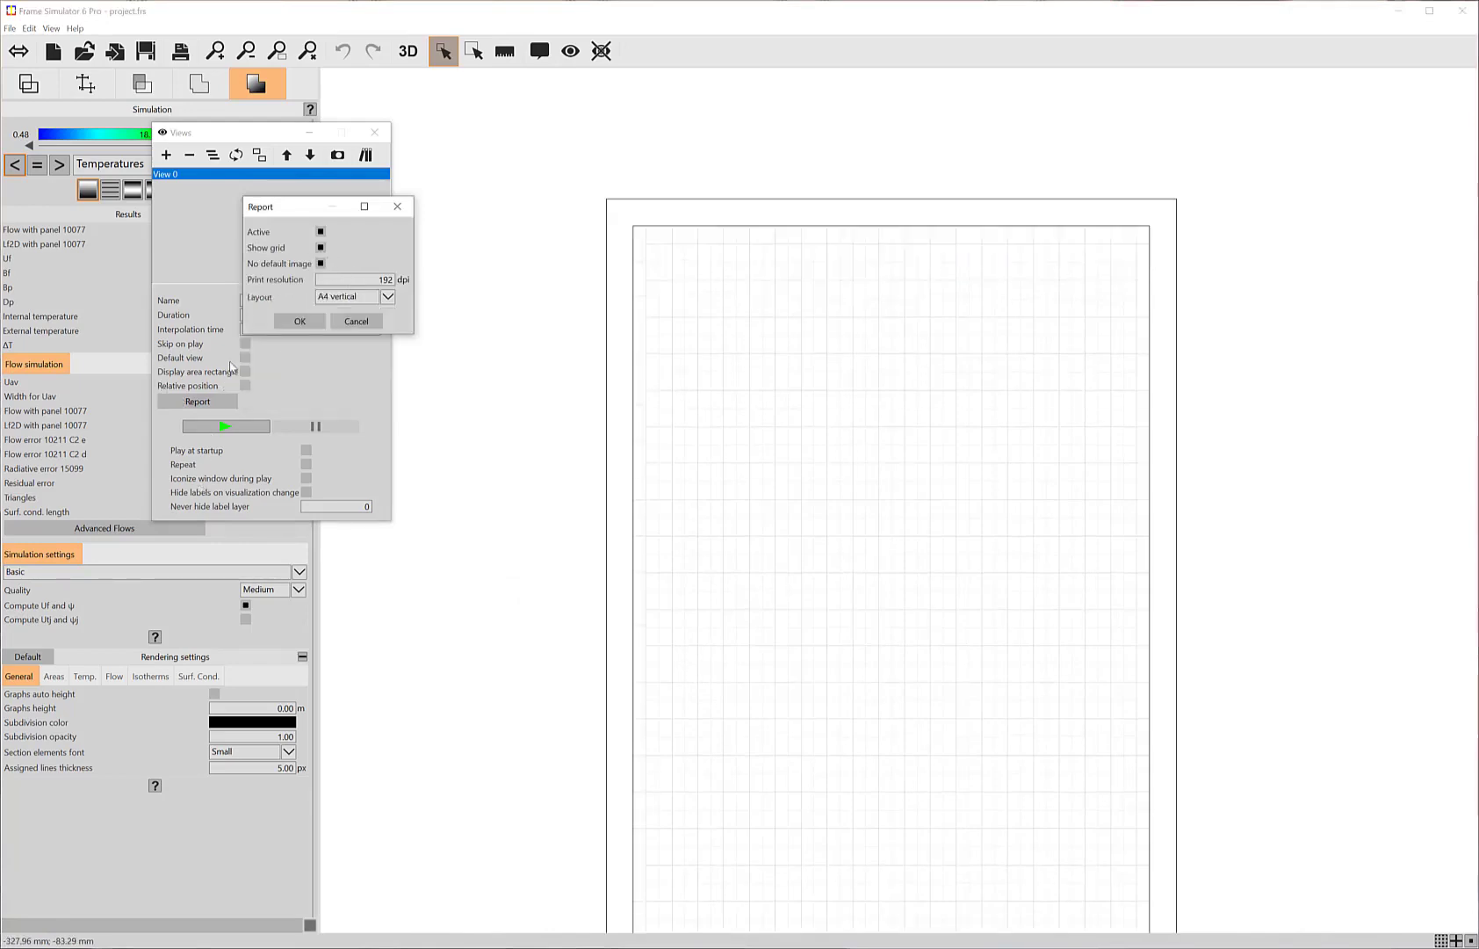
left_click(300, 320)
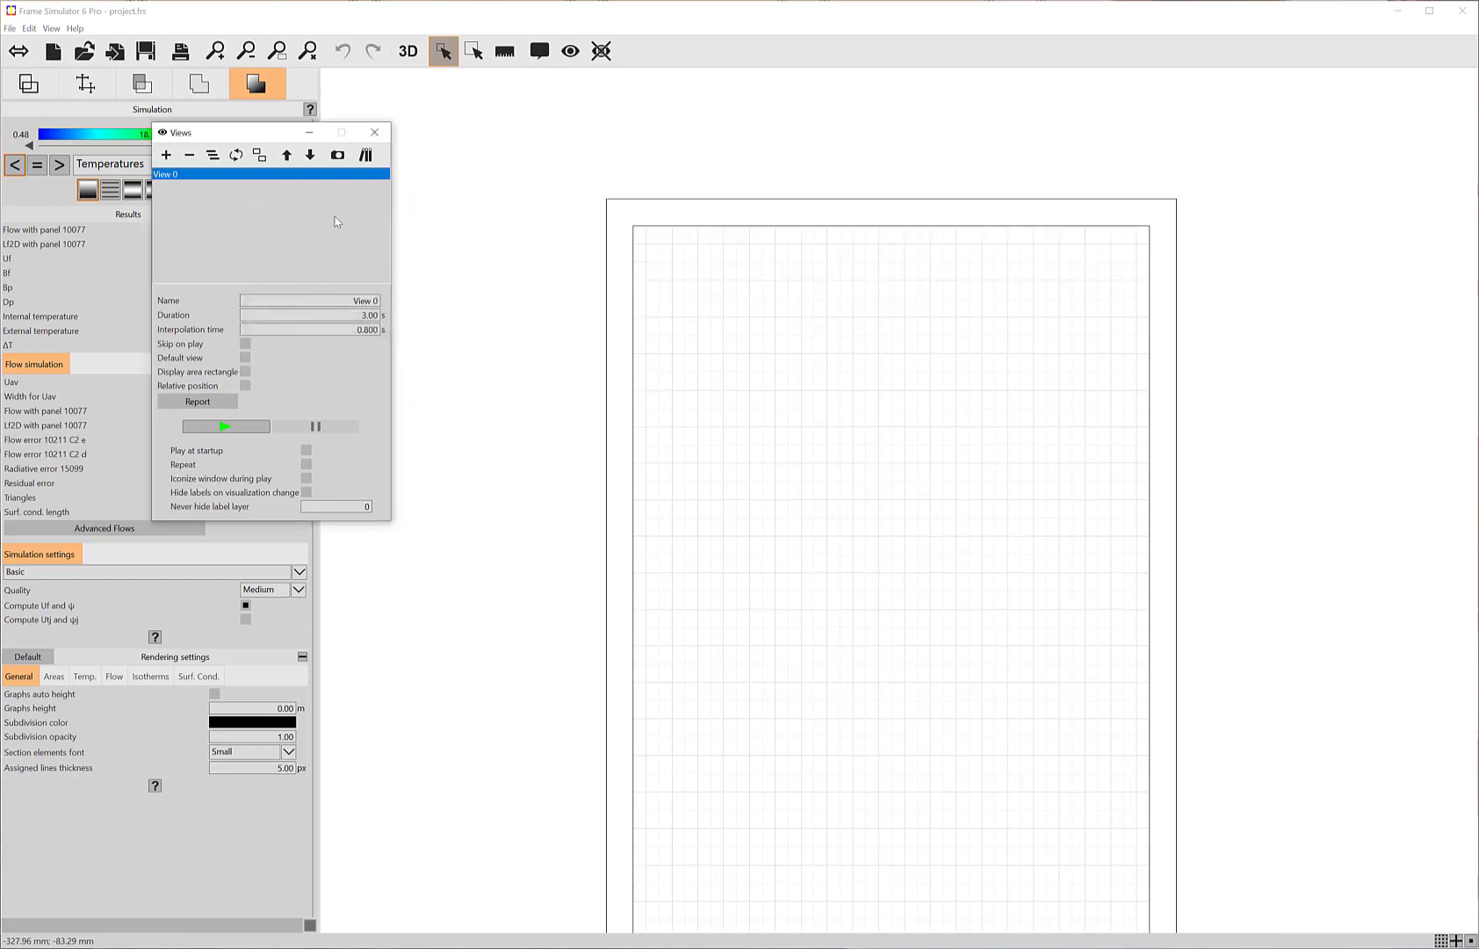
left_click(384, 132)
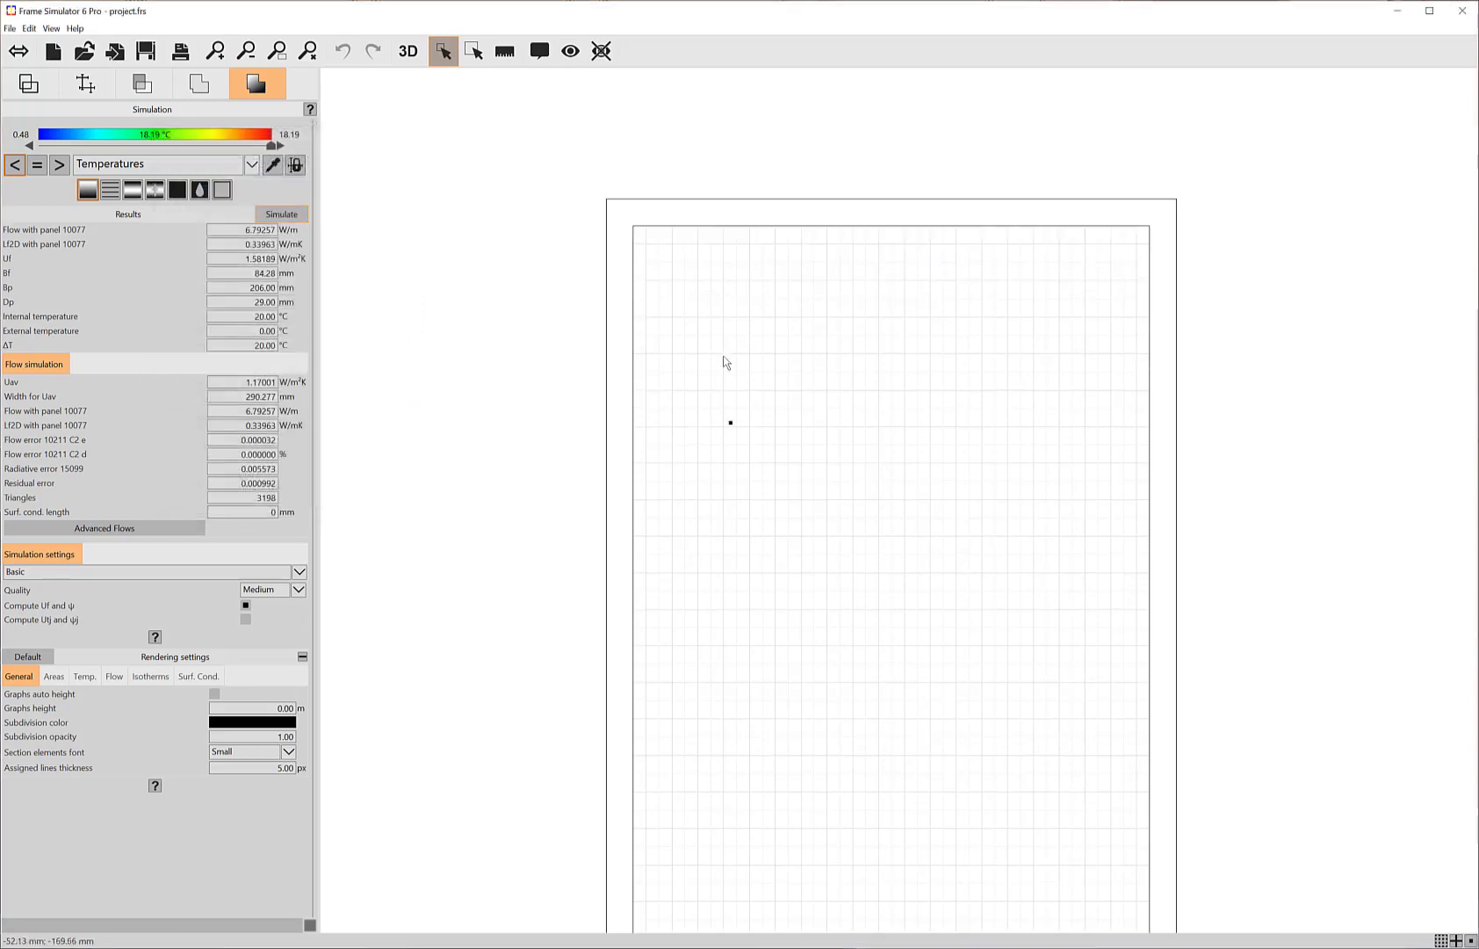
Step: Open the labels manager and place a new label near the upper-left corner of the report page
left_click(540, 51)
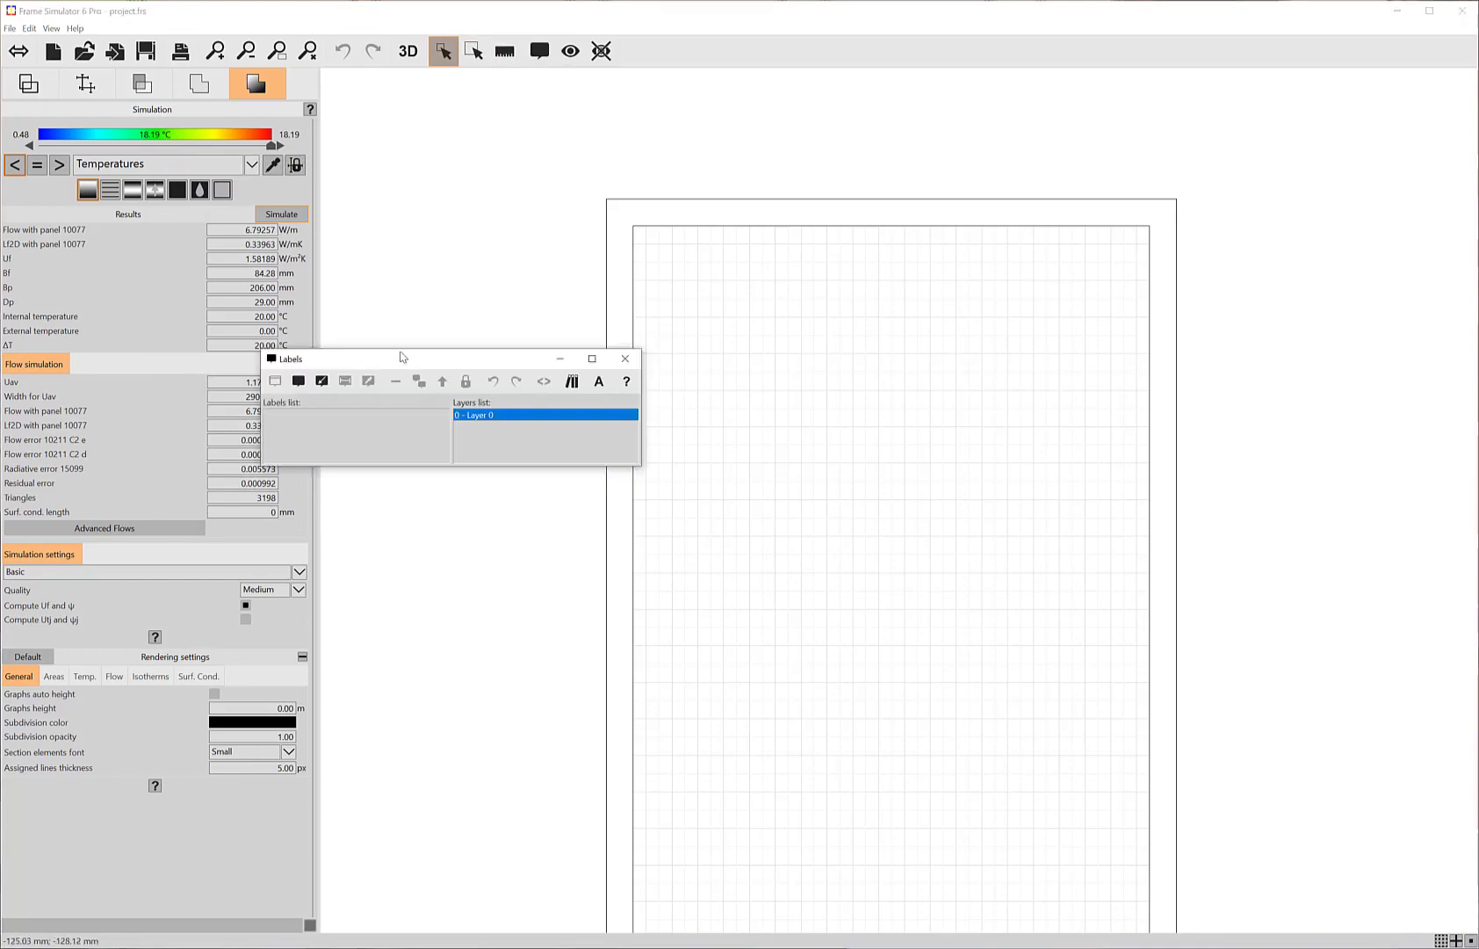
left_click_drag(410, 364, 205, 195)
left_click(93, 214)
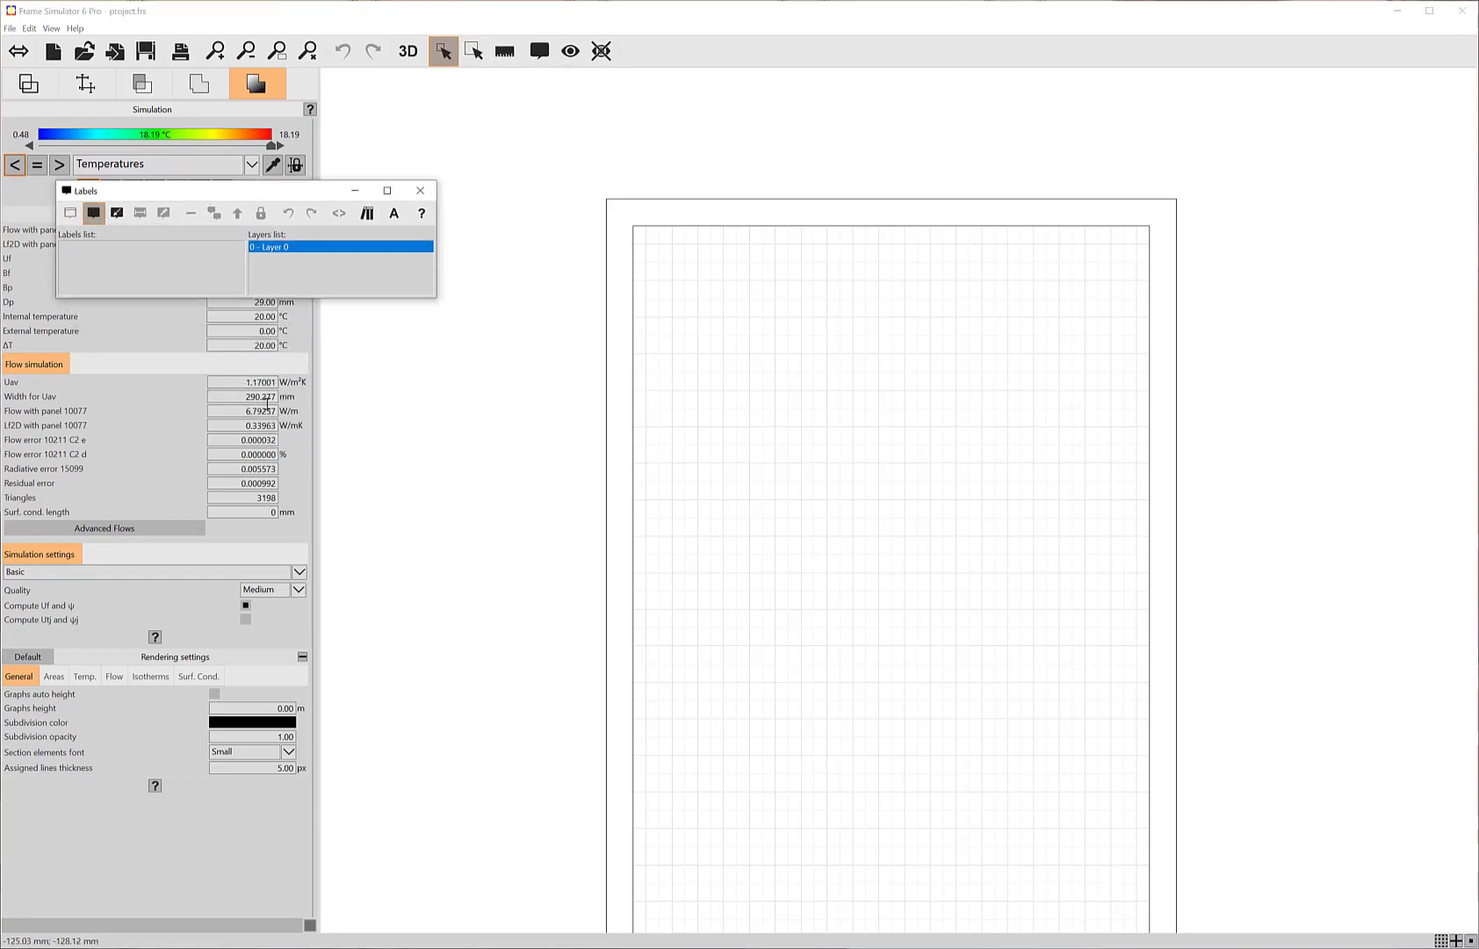
left_click(698, 318)
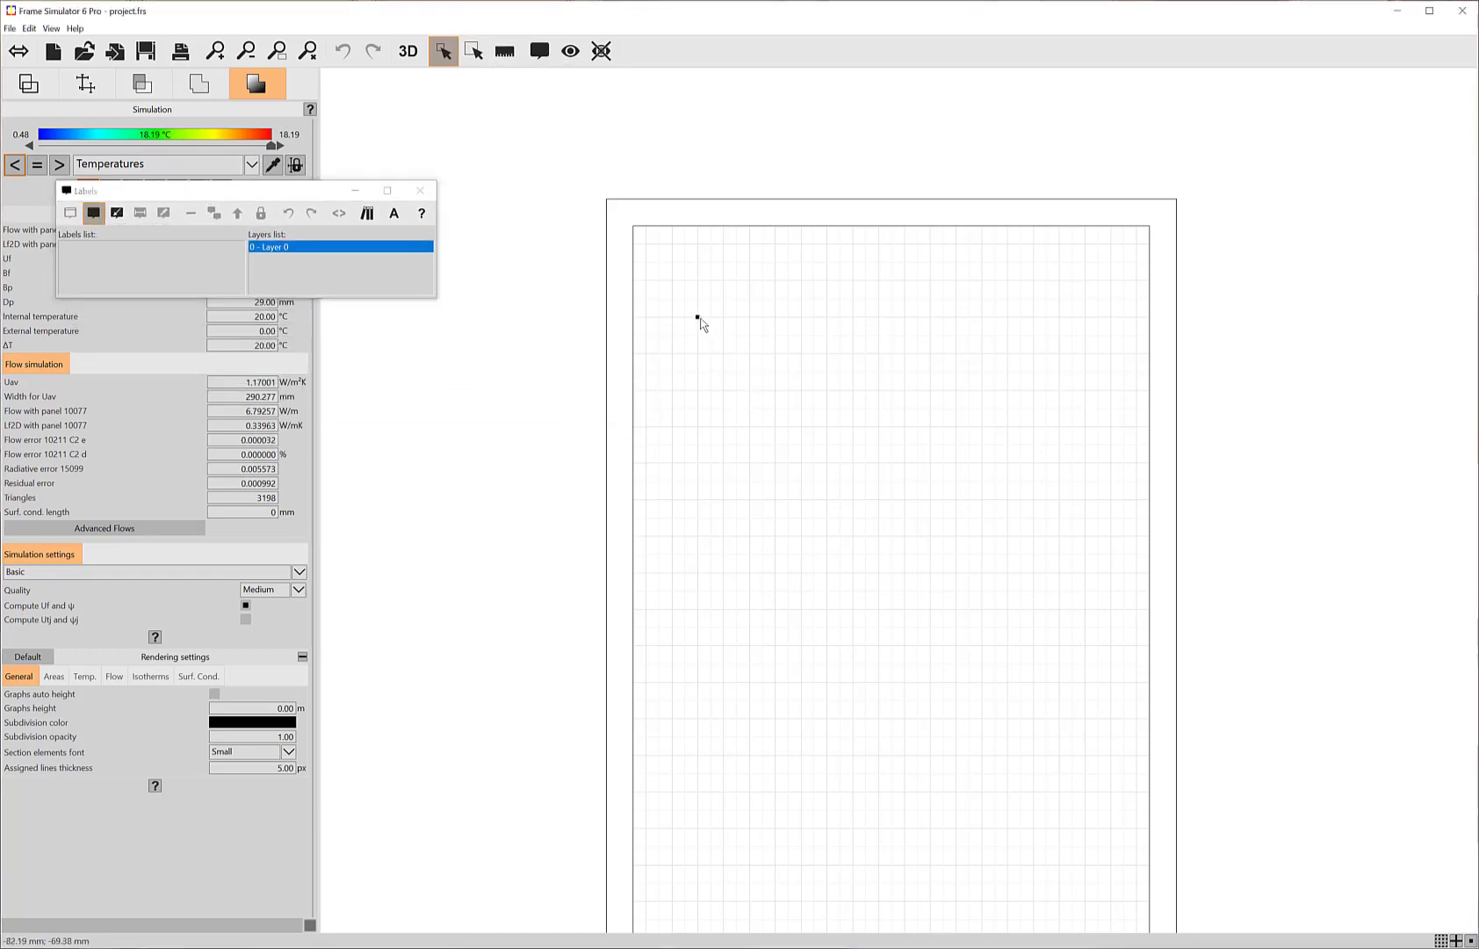
Step: Replace the new label's text with the Isotherms view report tag, keeping its default parameters
left_click_drag(189, 351, 130, 349)
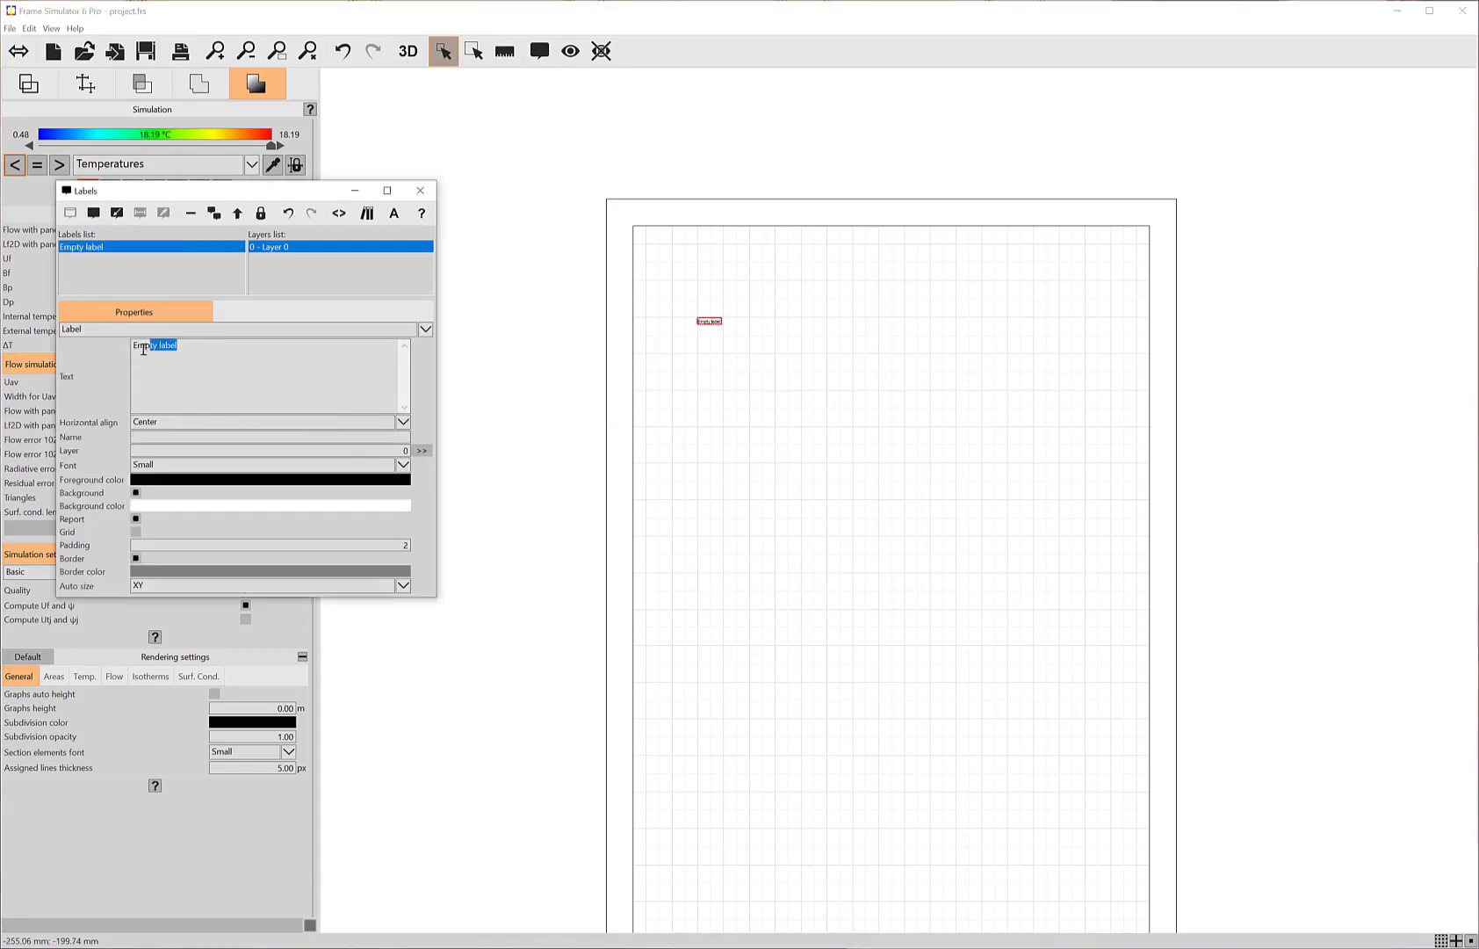
key("BackSpace")
left_click(338, 214)
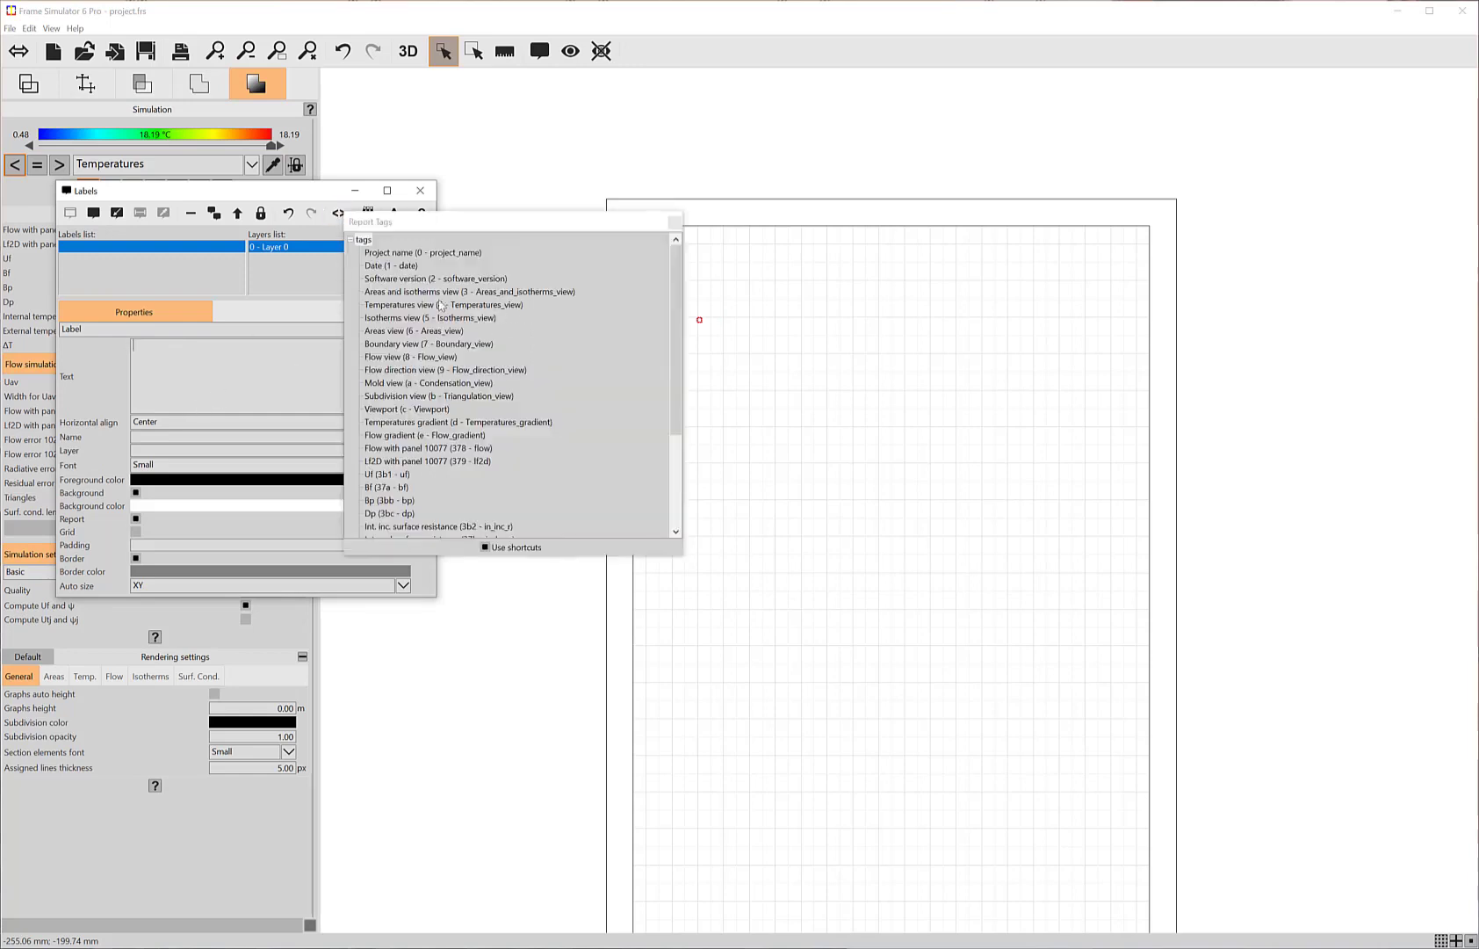
double_click(390, 318)
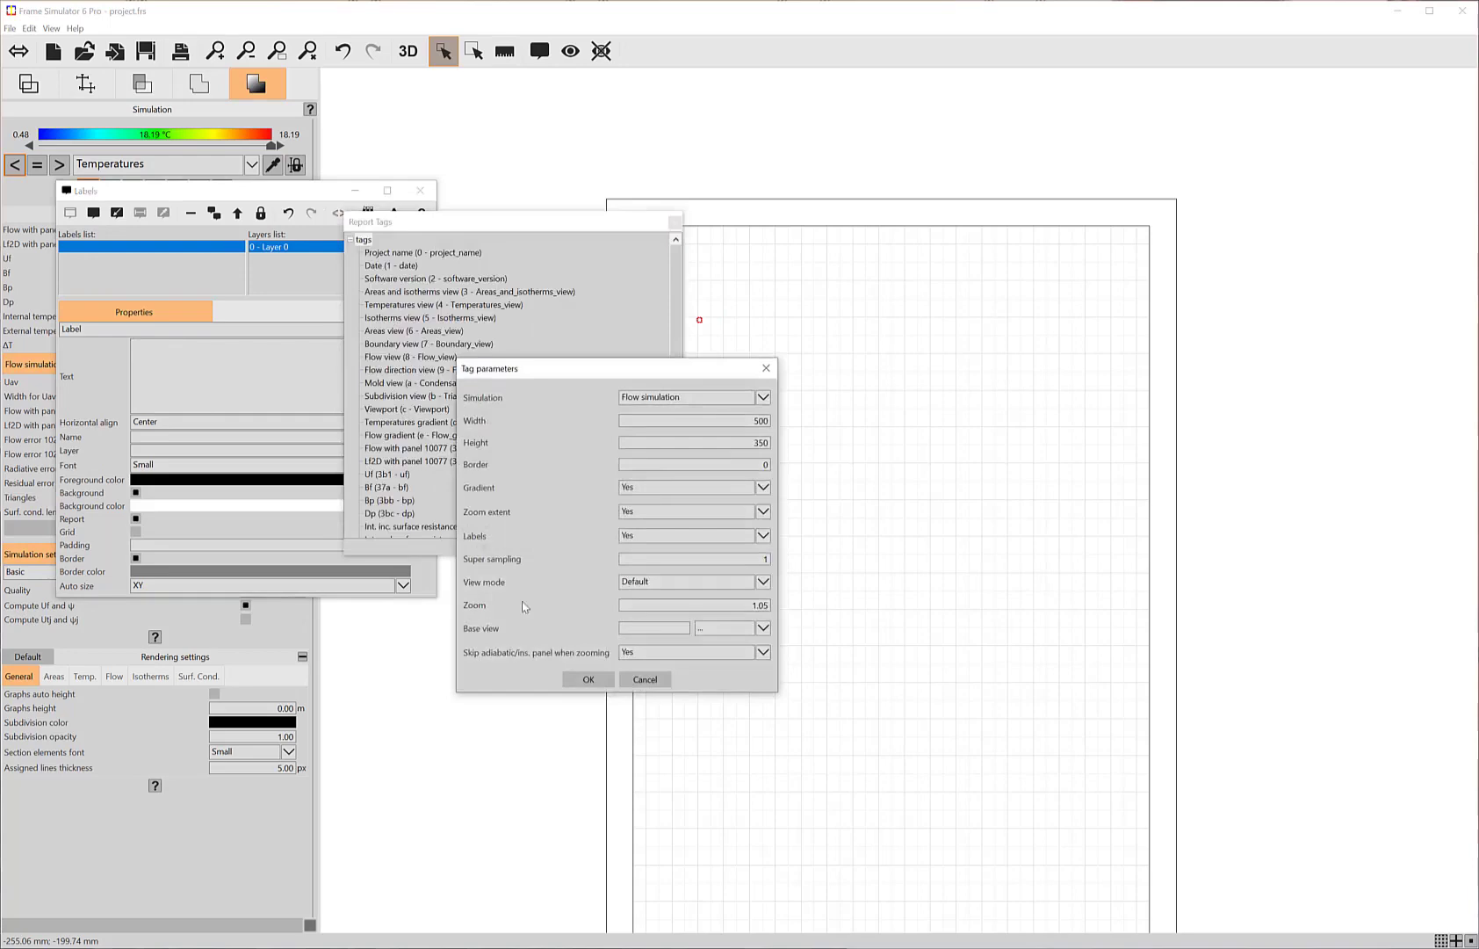
left_click(569, 677)
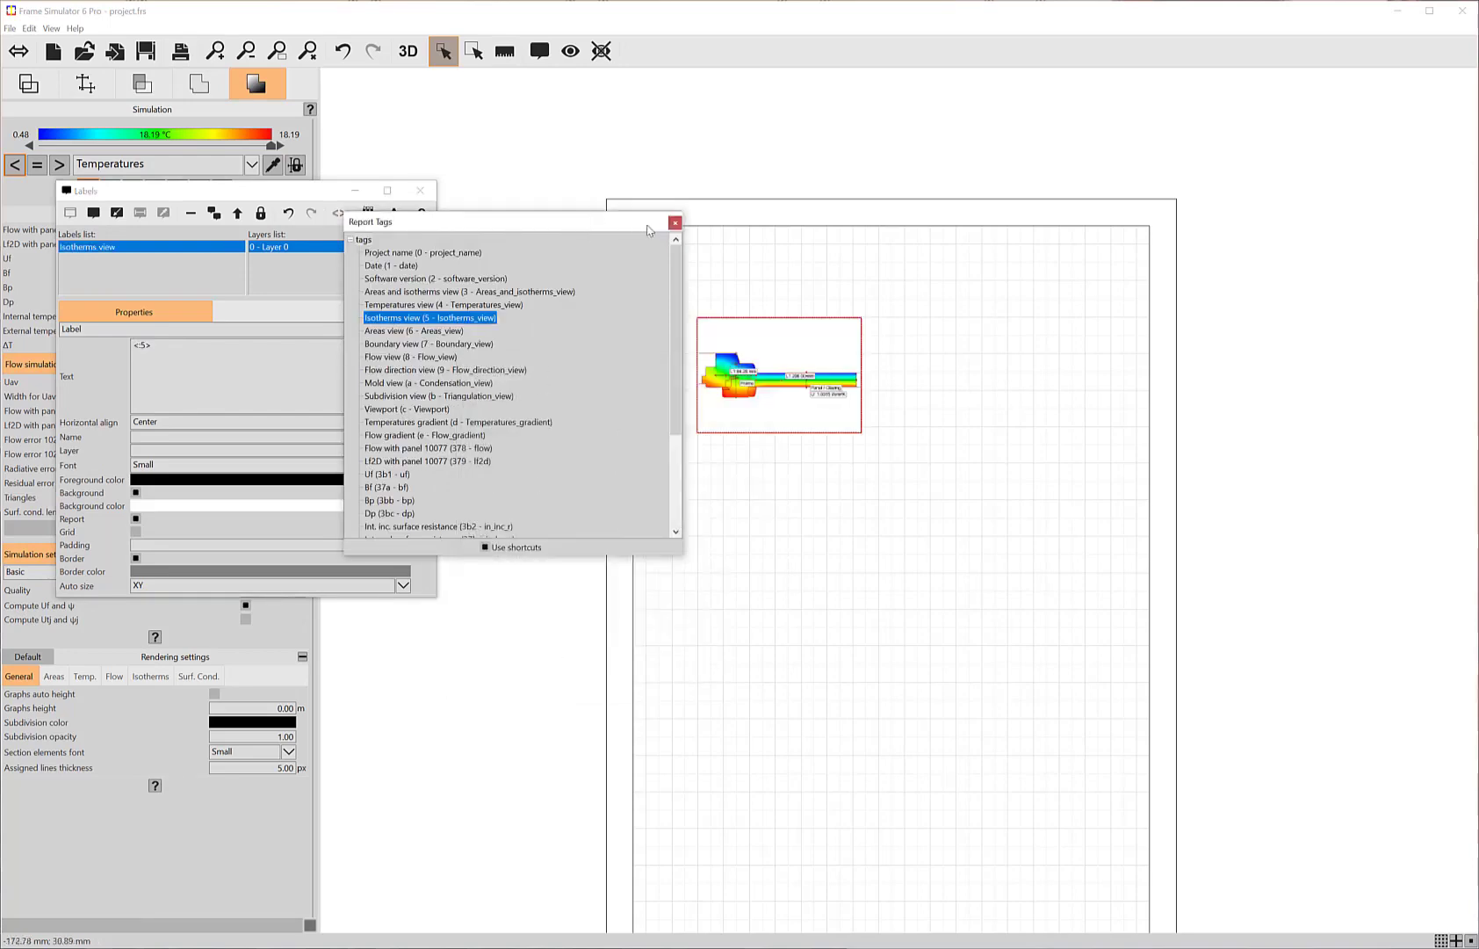
left_click(674, 223)
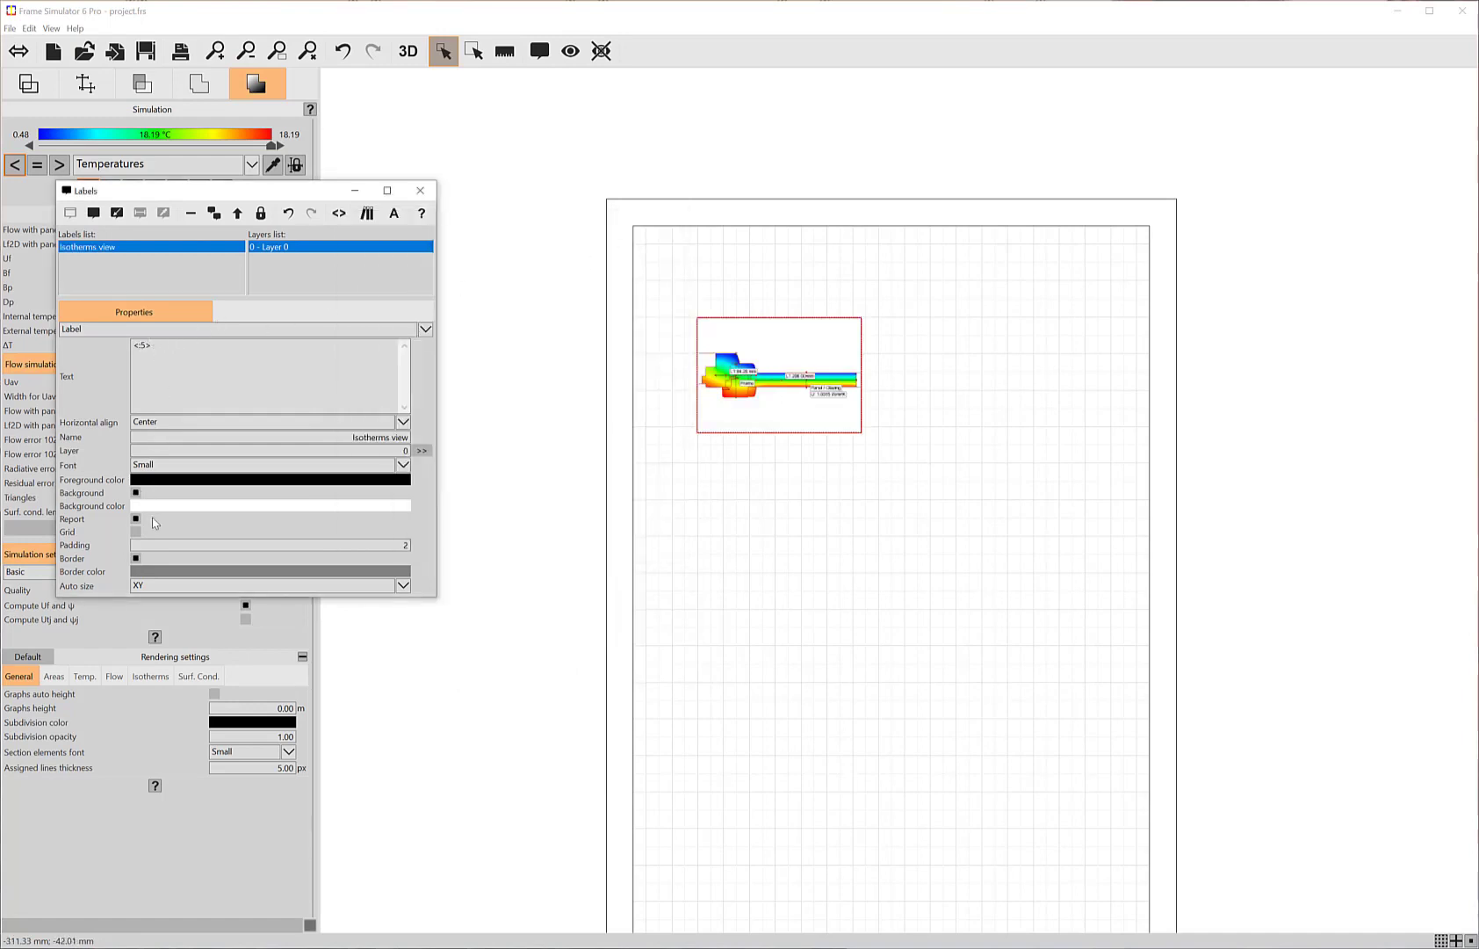
Step: Set the isotherms label's auto size to None and enlarge it across the upper part of the report page
left_click(151, 587)
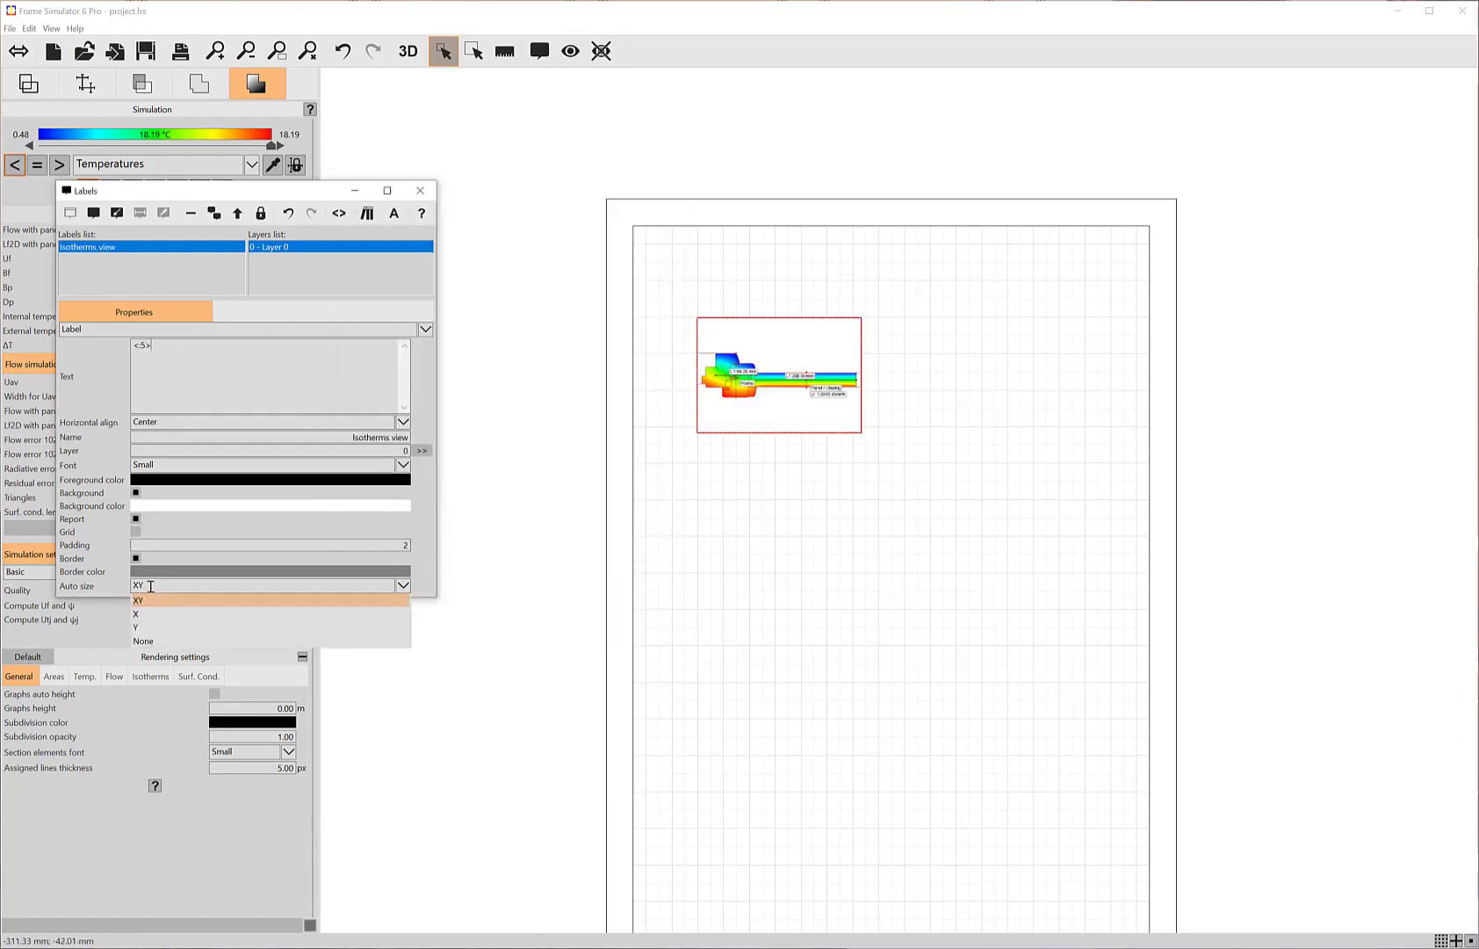
left_click(145, 640)
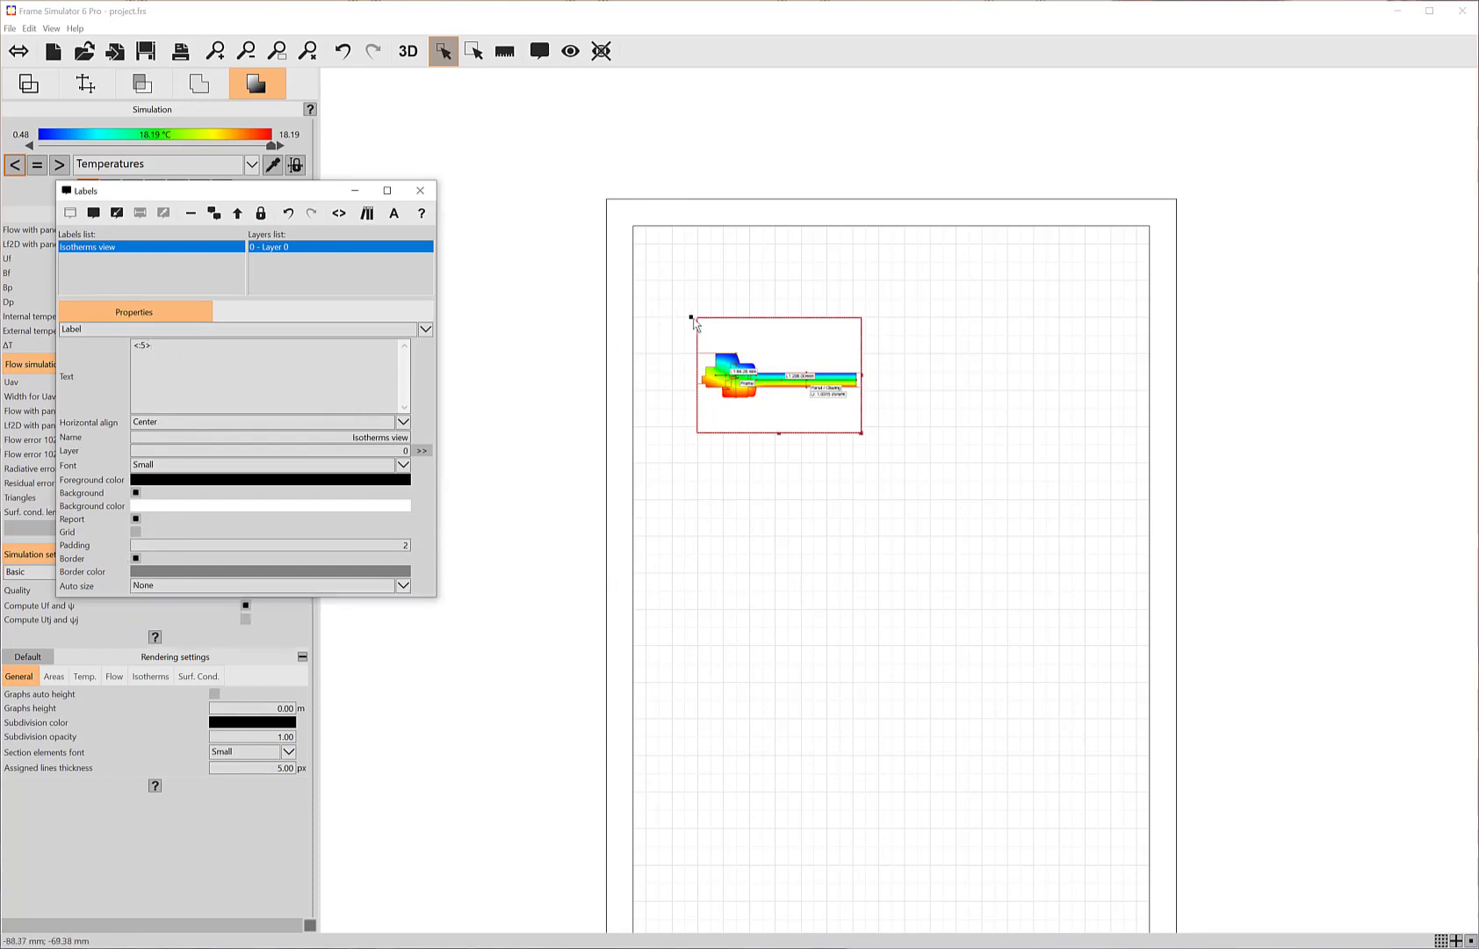
left_click_drag(698, 318, 672, 243)
left_click_drag(837, 361, 1111, 536)
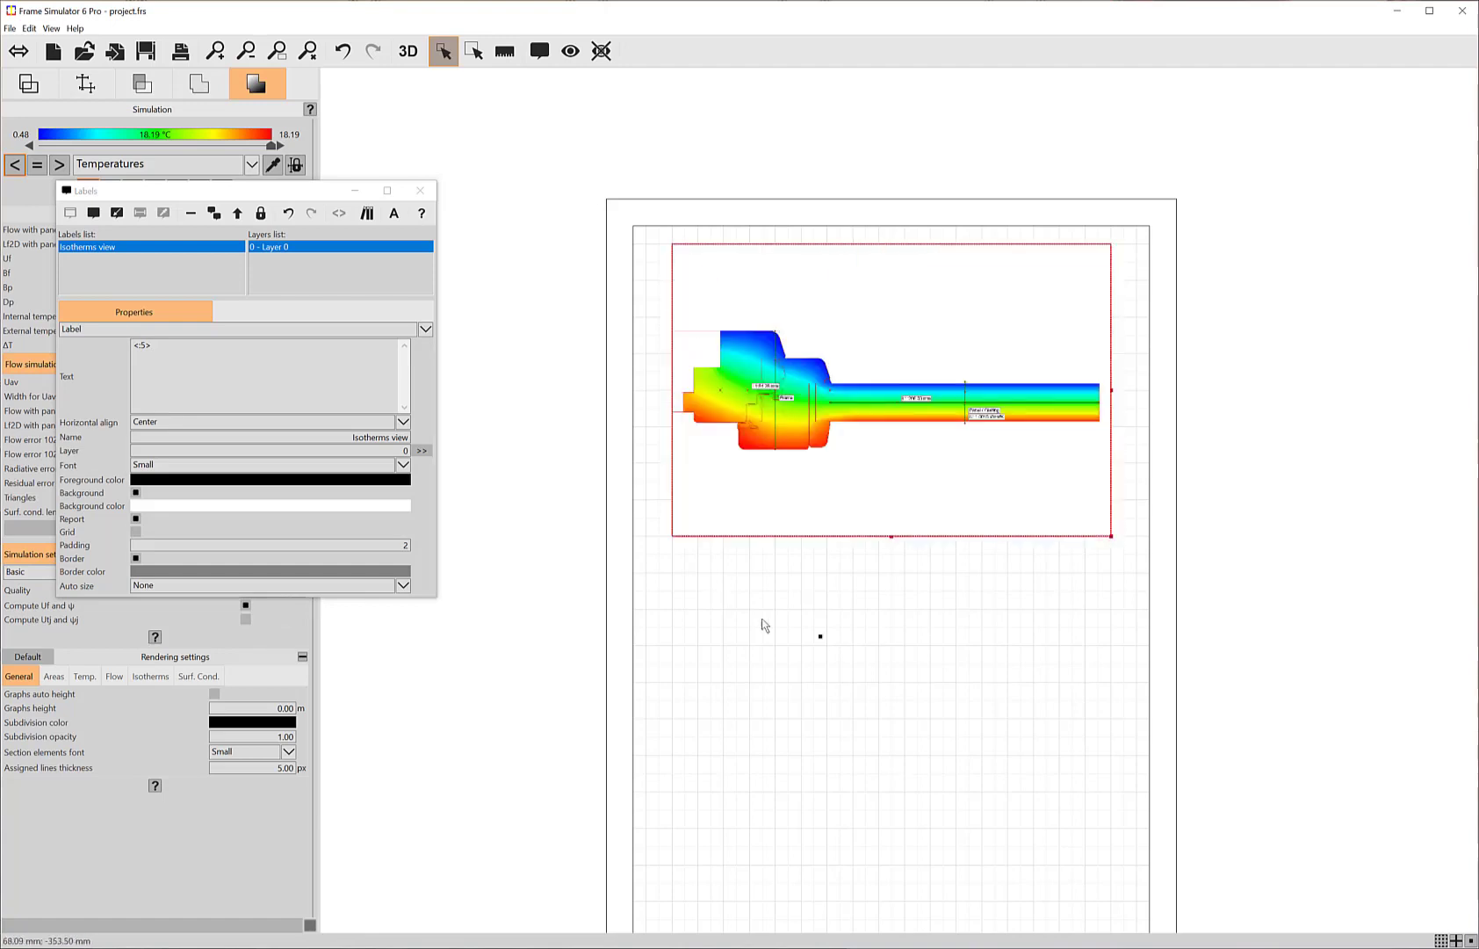
scroll(801, 694, "down", 2)
scroll(703, 316, "up", 3)
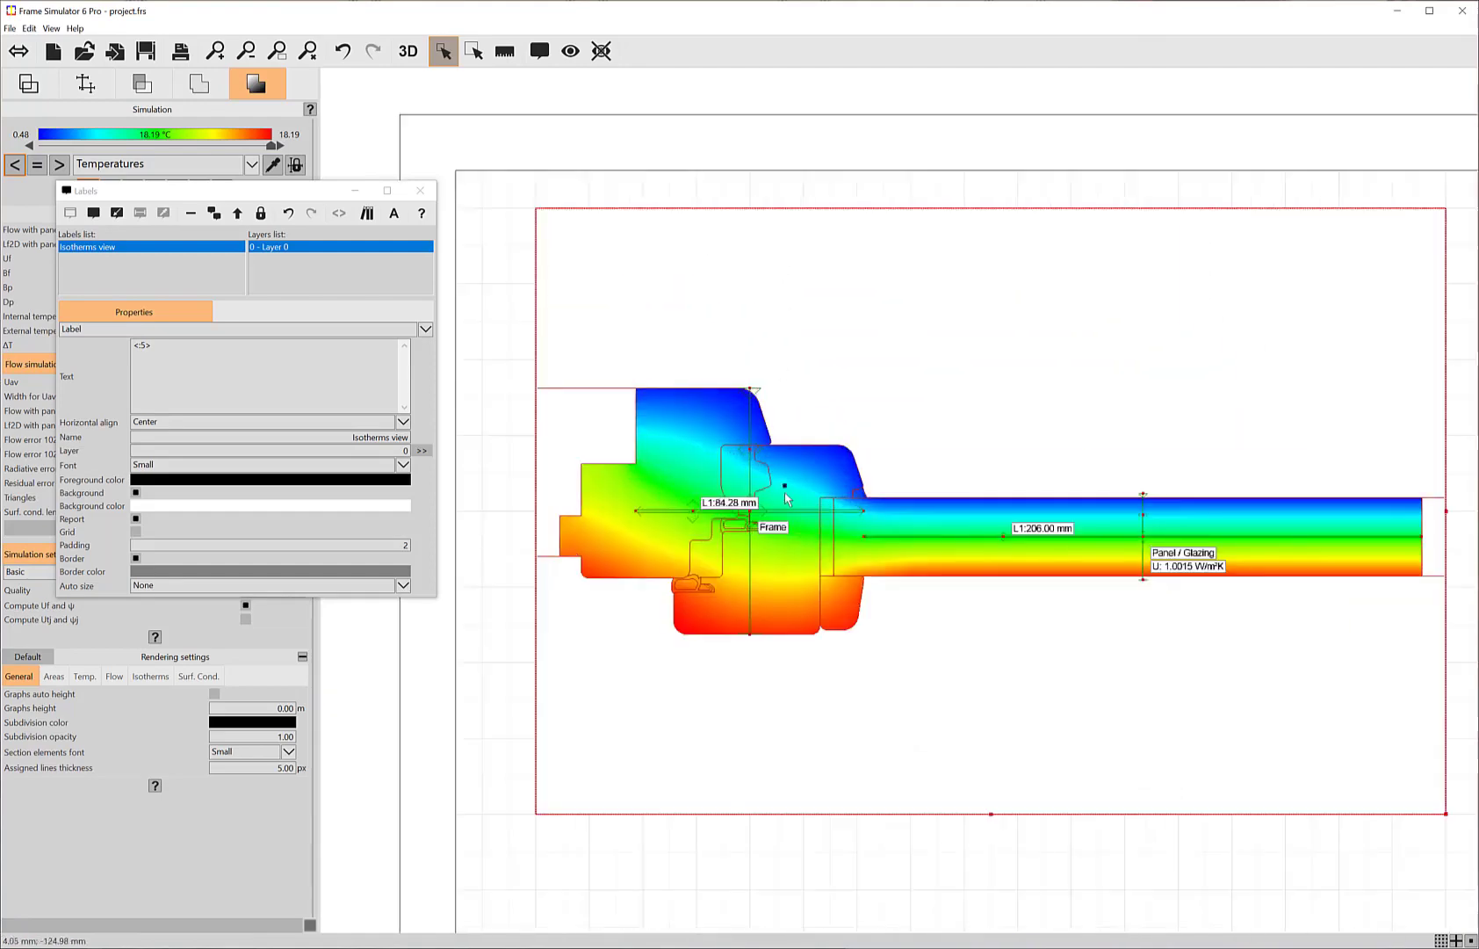
scroll(802, 533, "down", 3)
left_click_drag(879, 710, 788, 534)
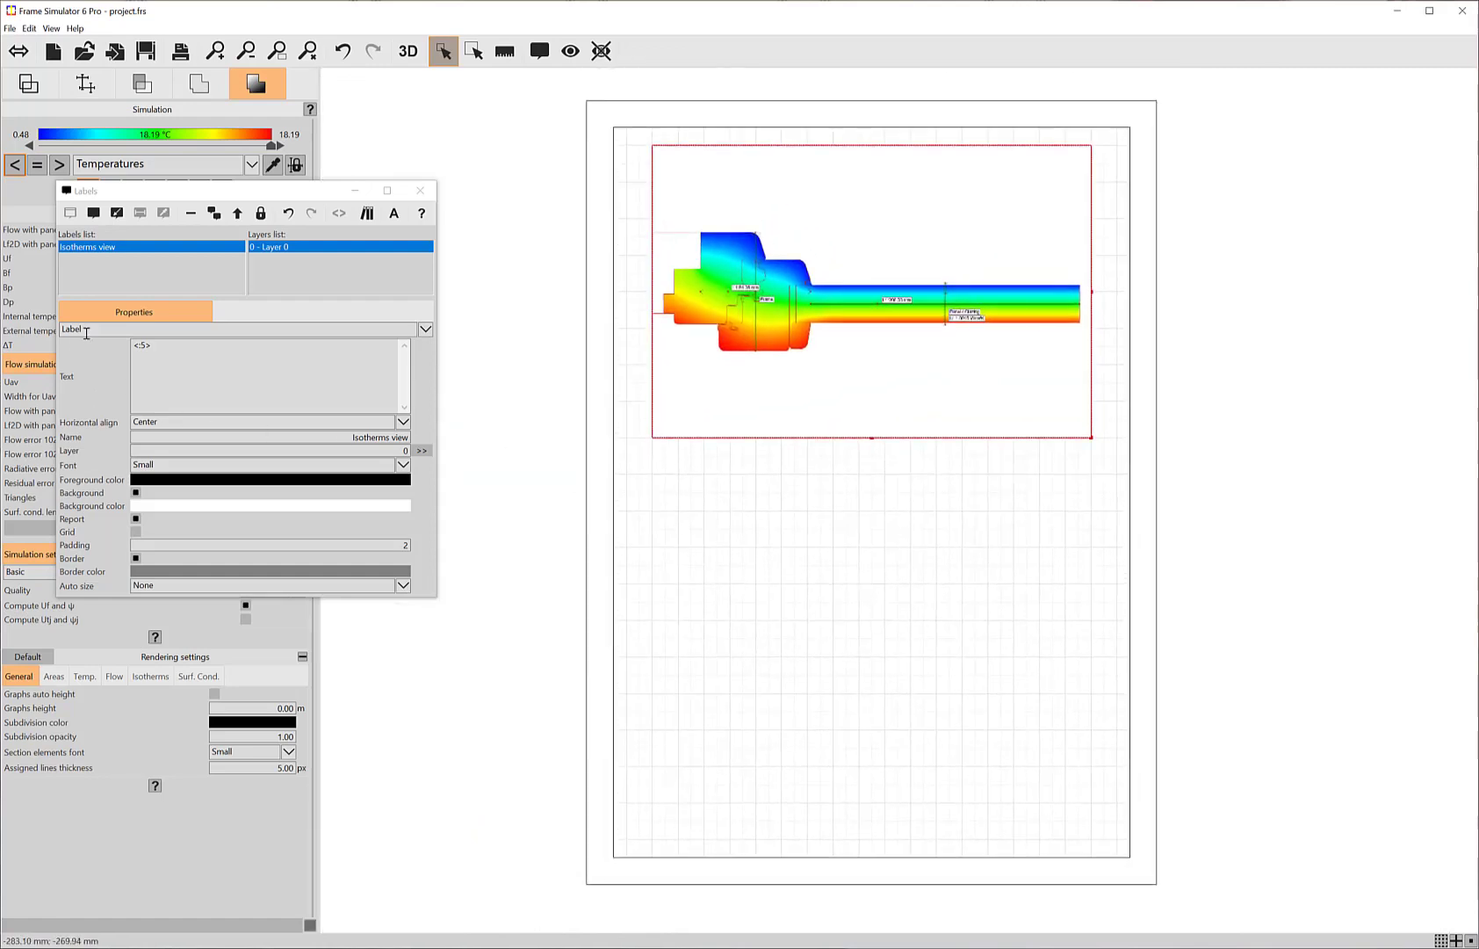
Step: Place a second label just below the isotherms image and set its font to Very large bold
left_click(92, 214)
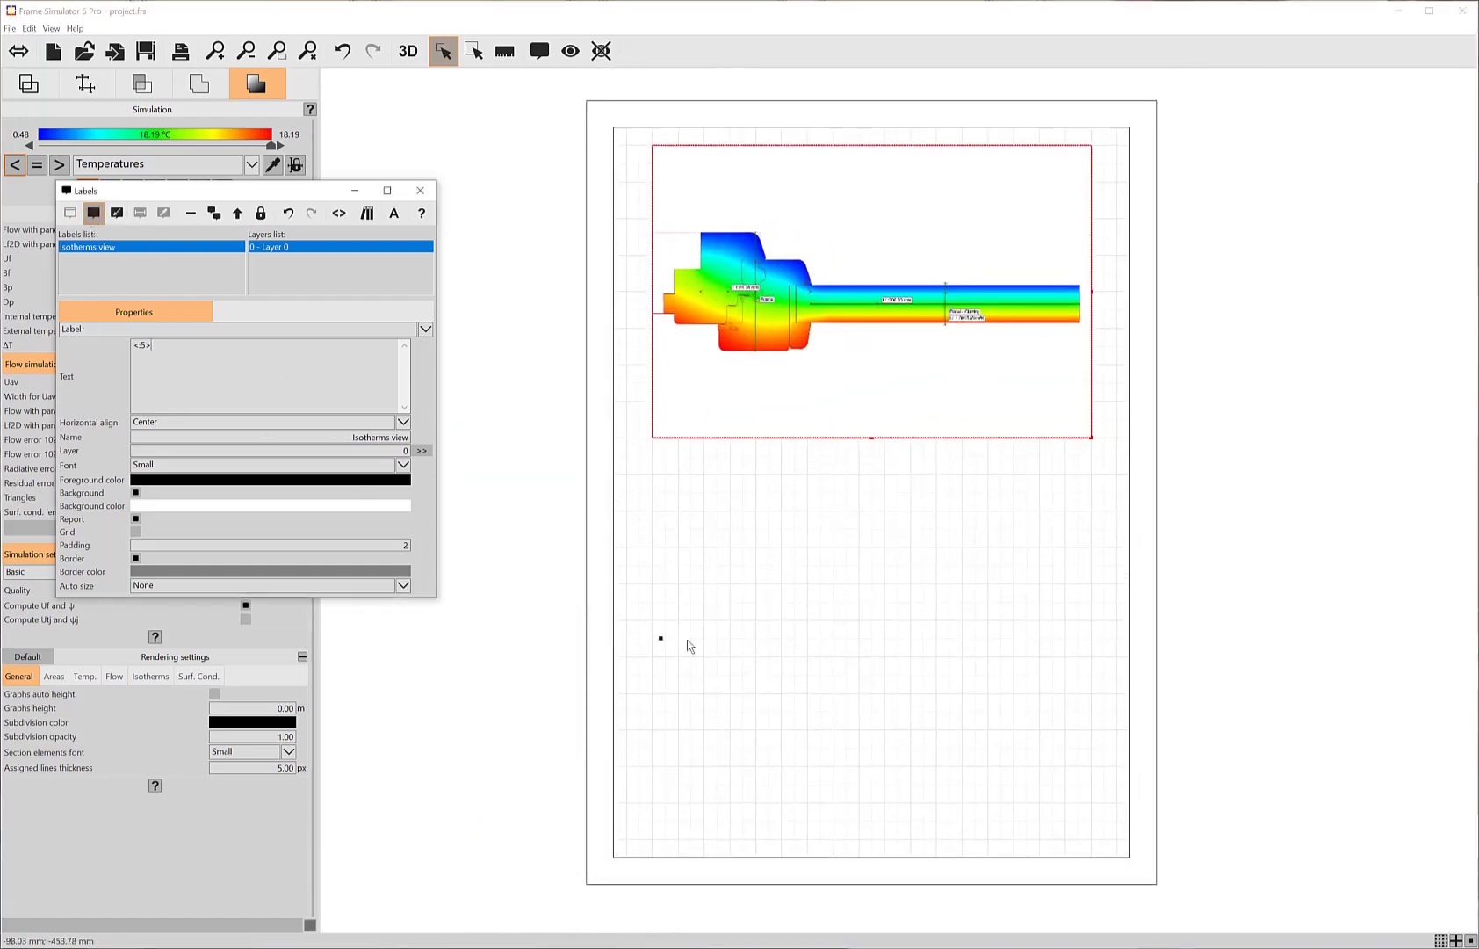
left_click(679, 476)
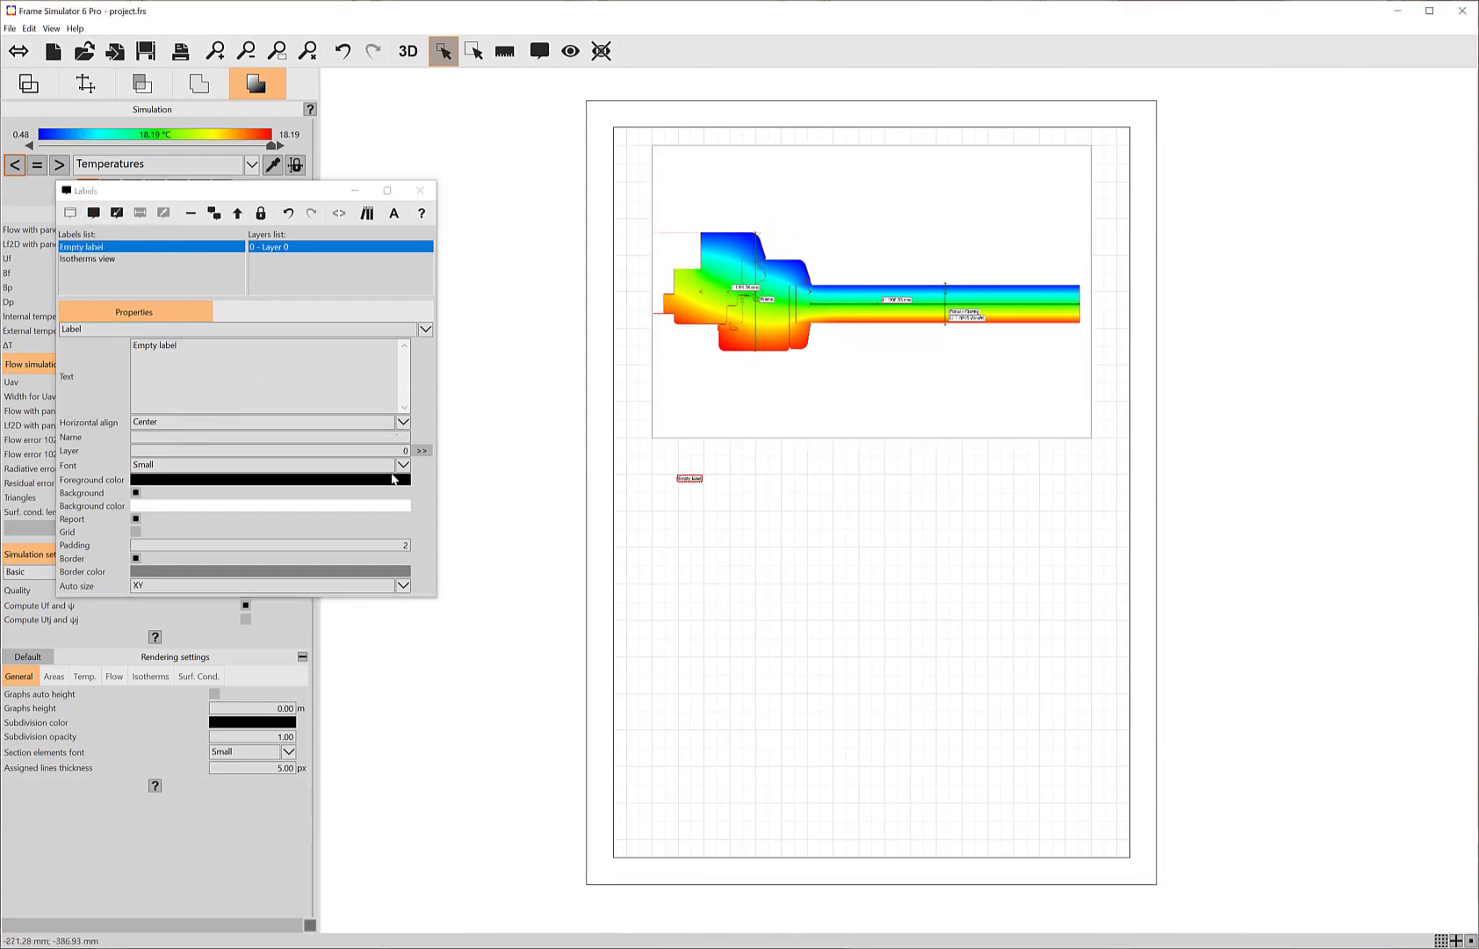
left_click(154, 464)
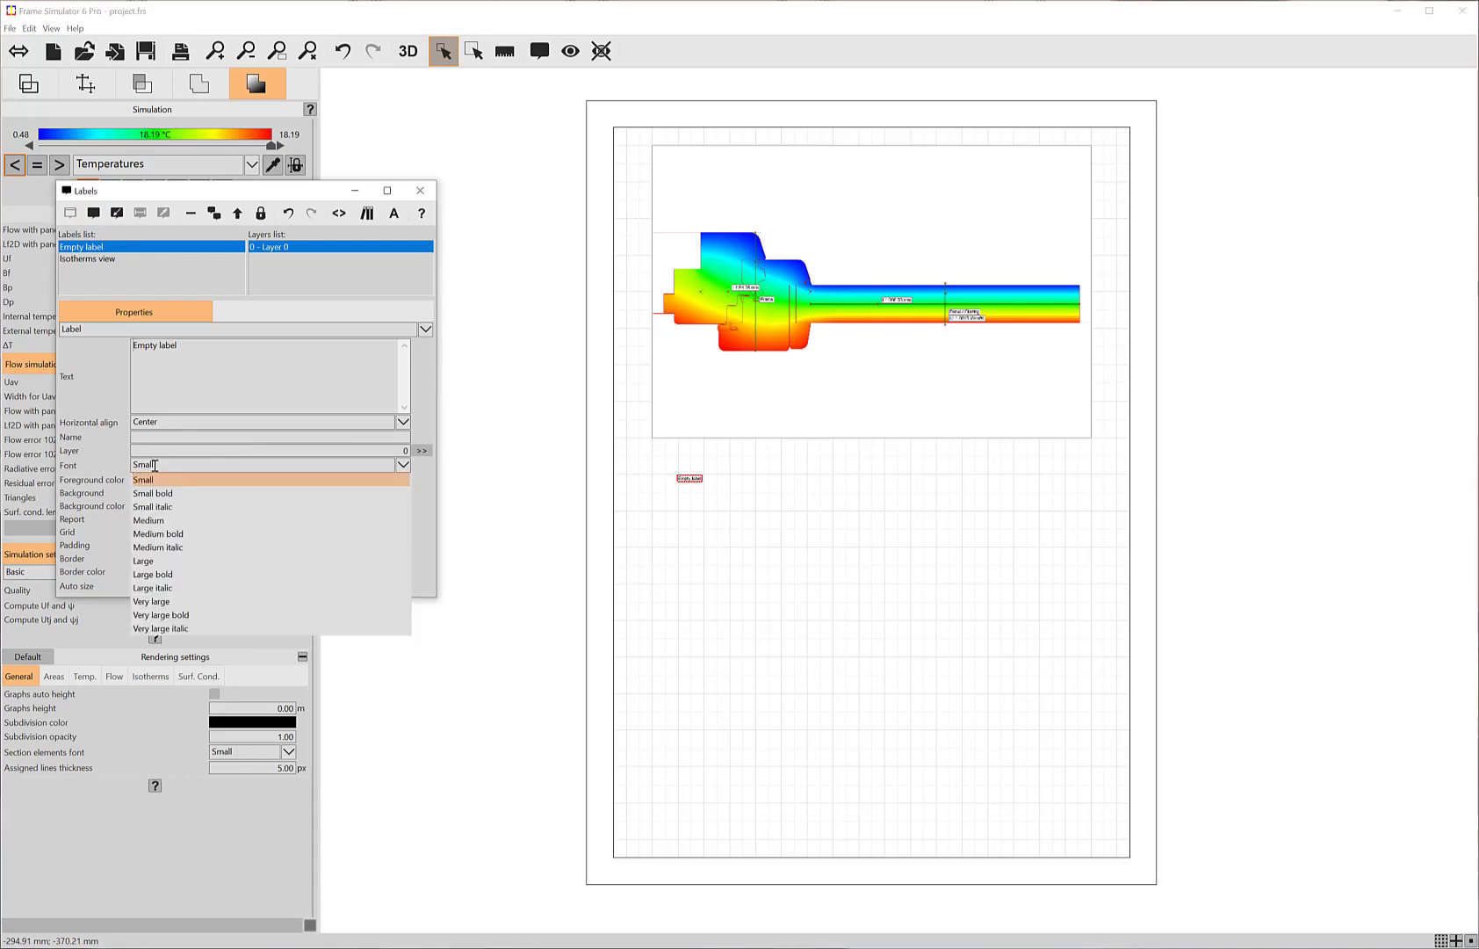
left_click(162, 615)
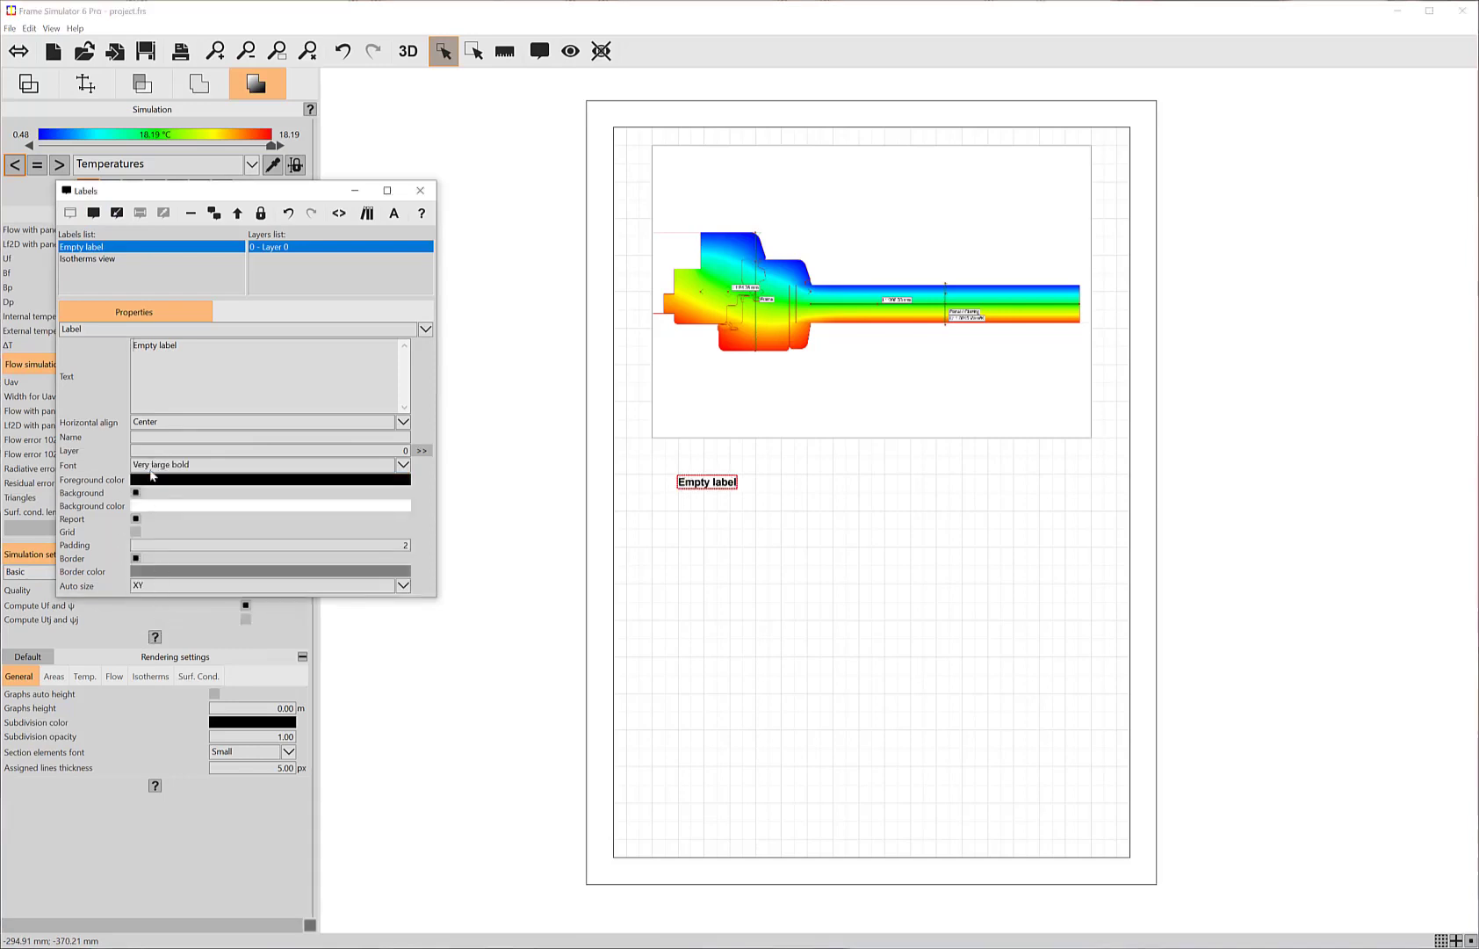
Step: Replace the second label's text with "Uf = "
triple_click(190, 353)
left_click(139, 355)
left_click_drag(185, 349, 95, 347)
type("Uf")
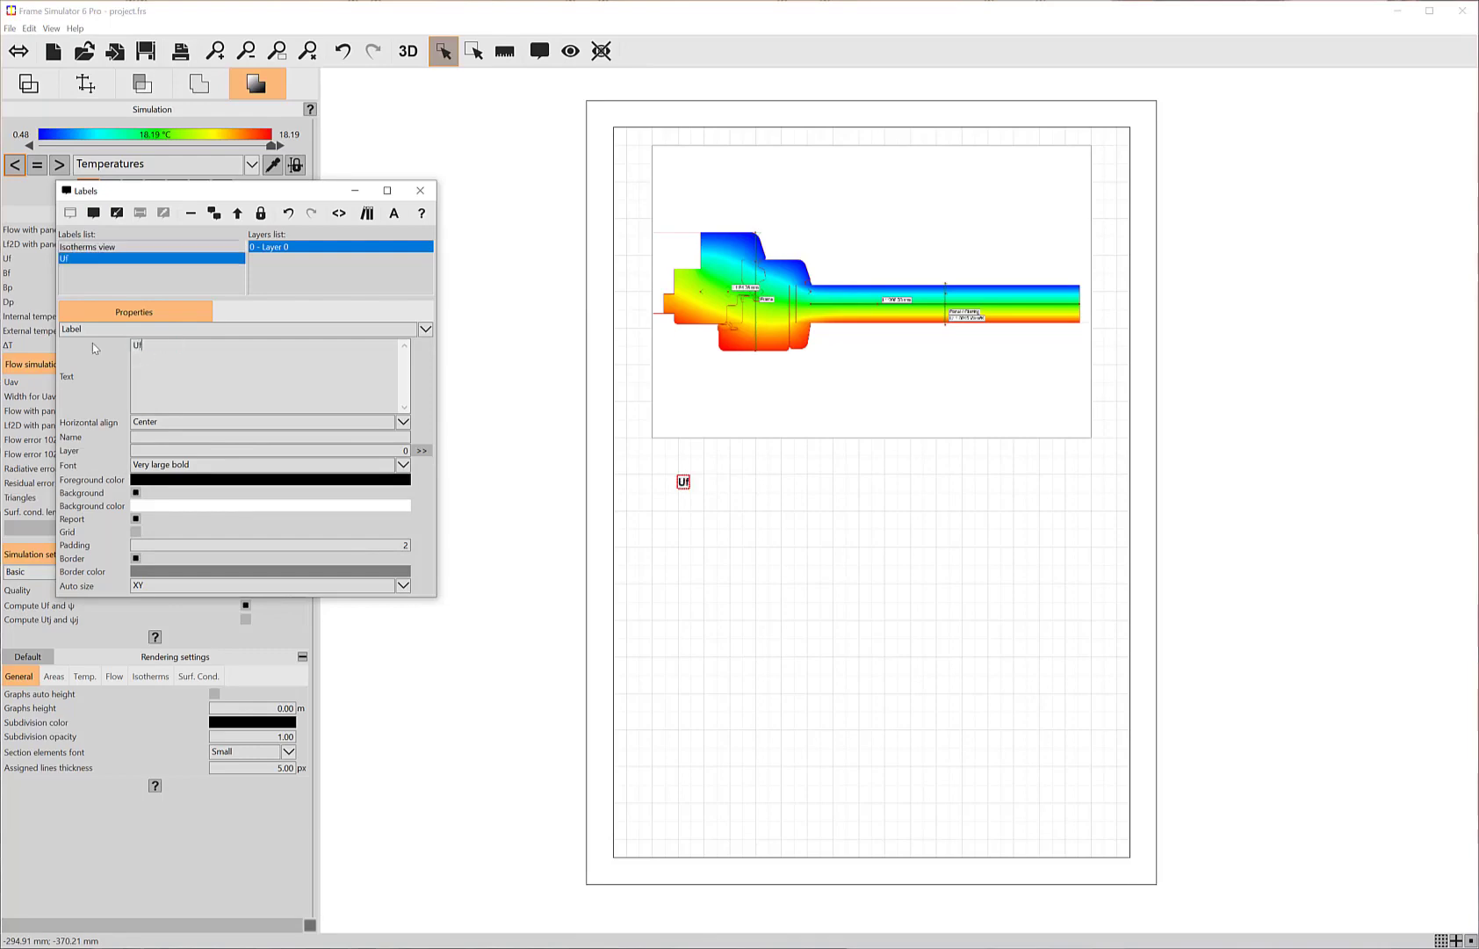
type(" =")
Step: Insert the Uf report tag after the equals sign, with unit W/m²K and default figures
left_click(338, 213)
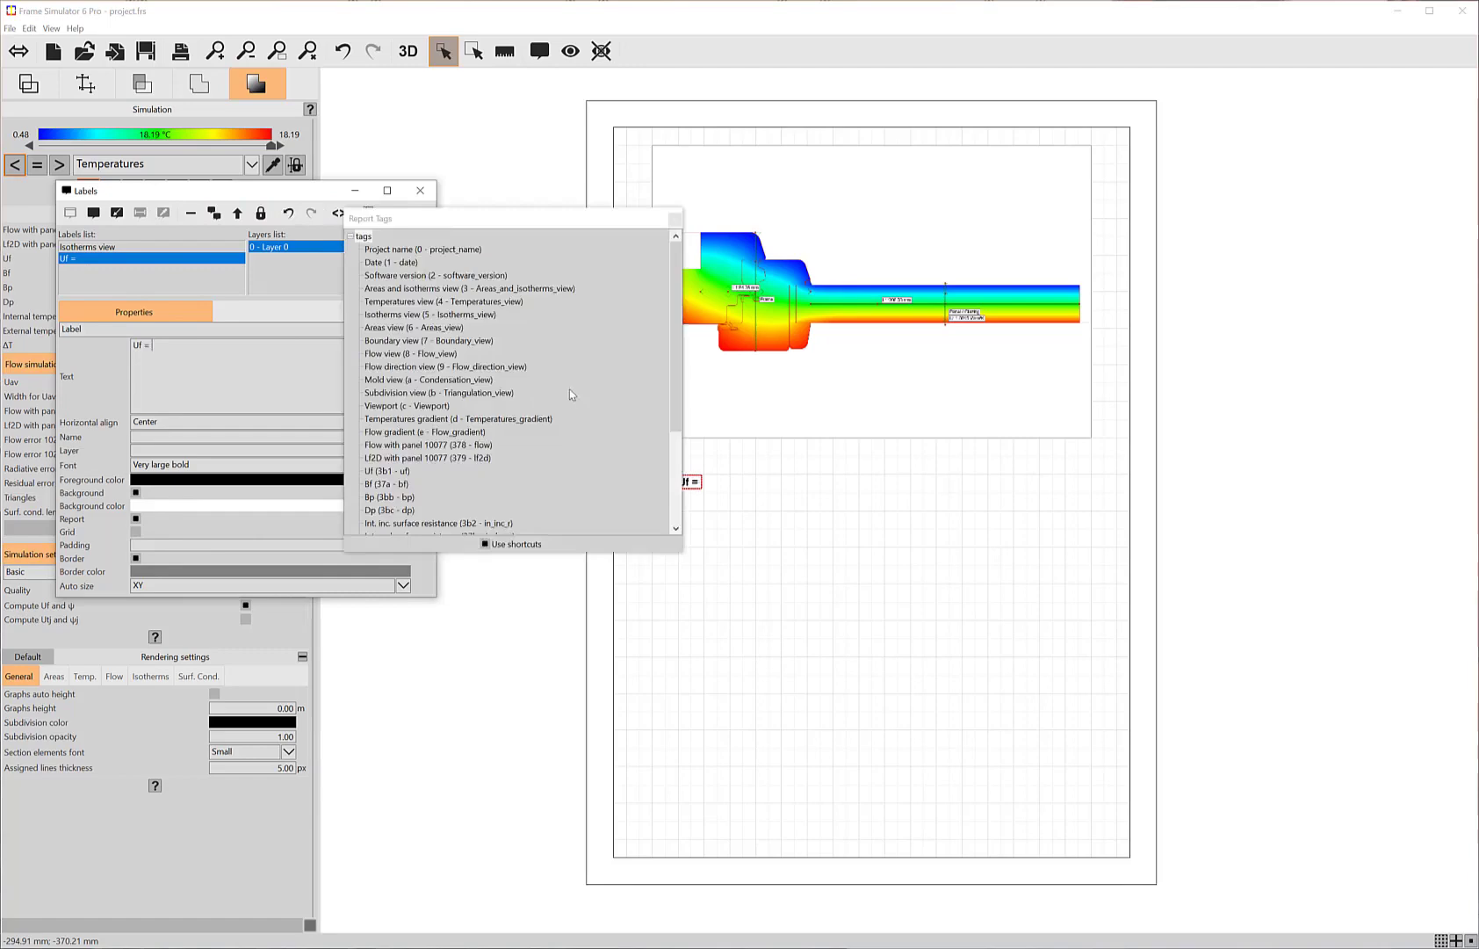
scroll(570, 394, "down", 4)
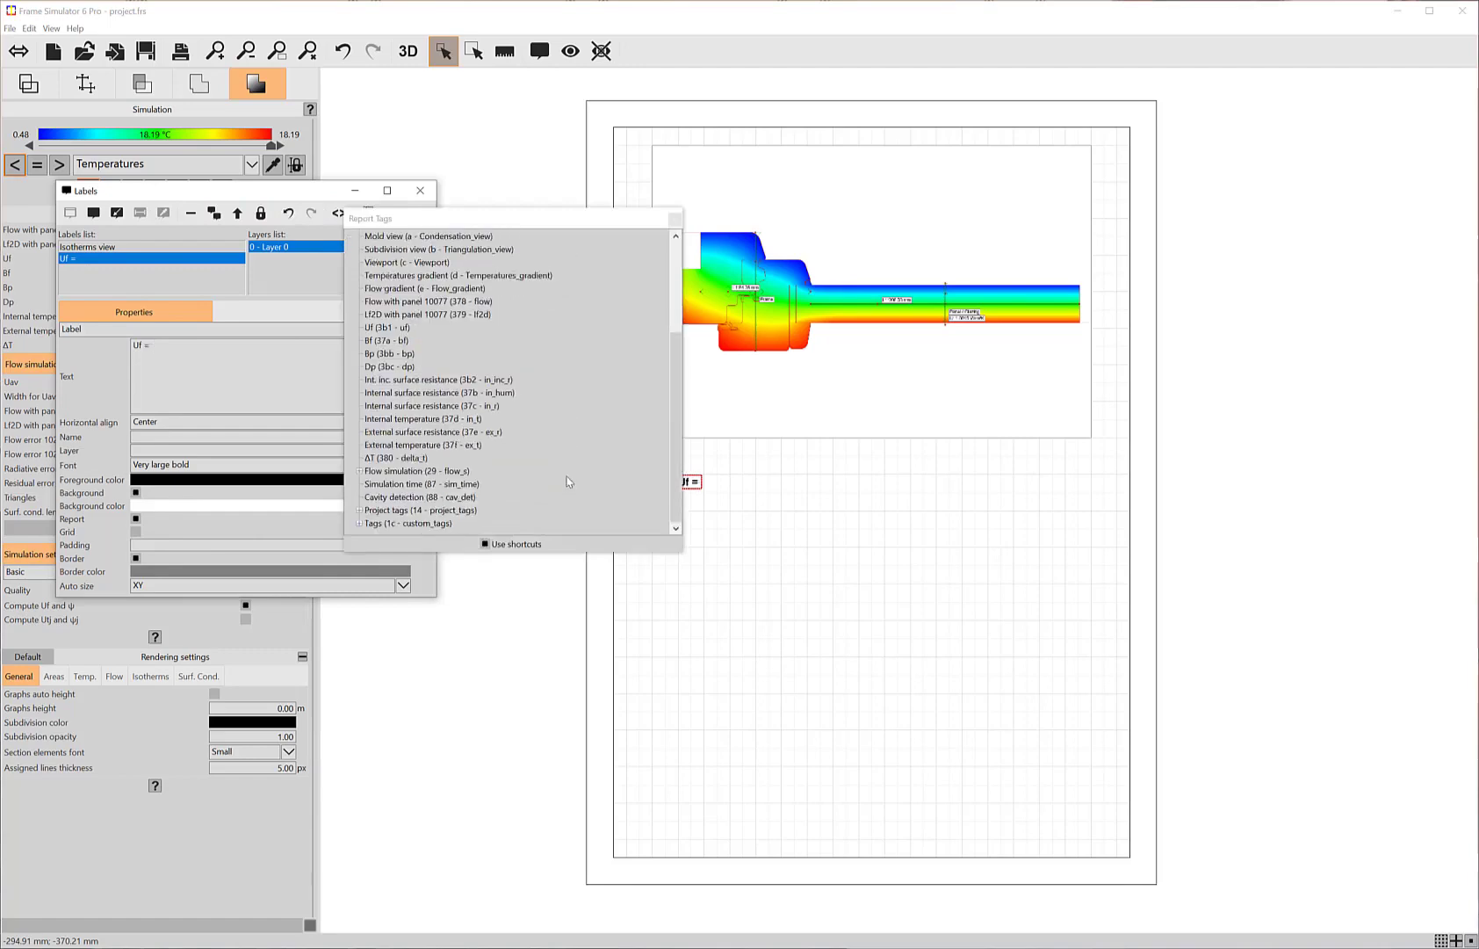
double_click(390, 331)
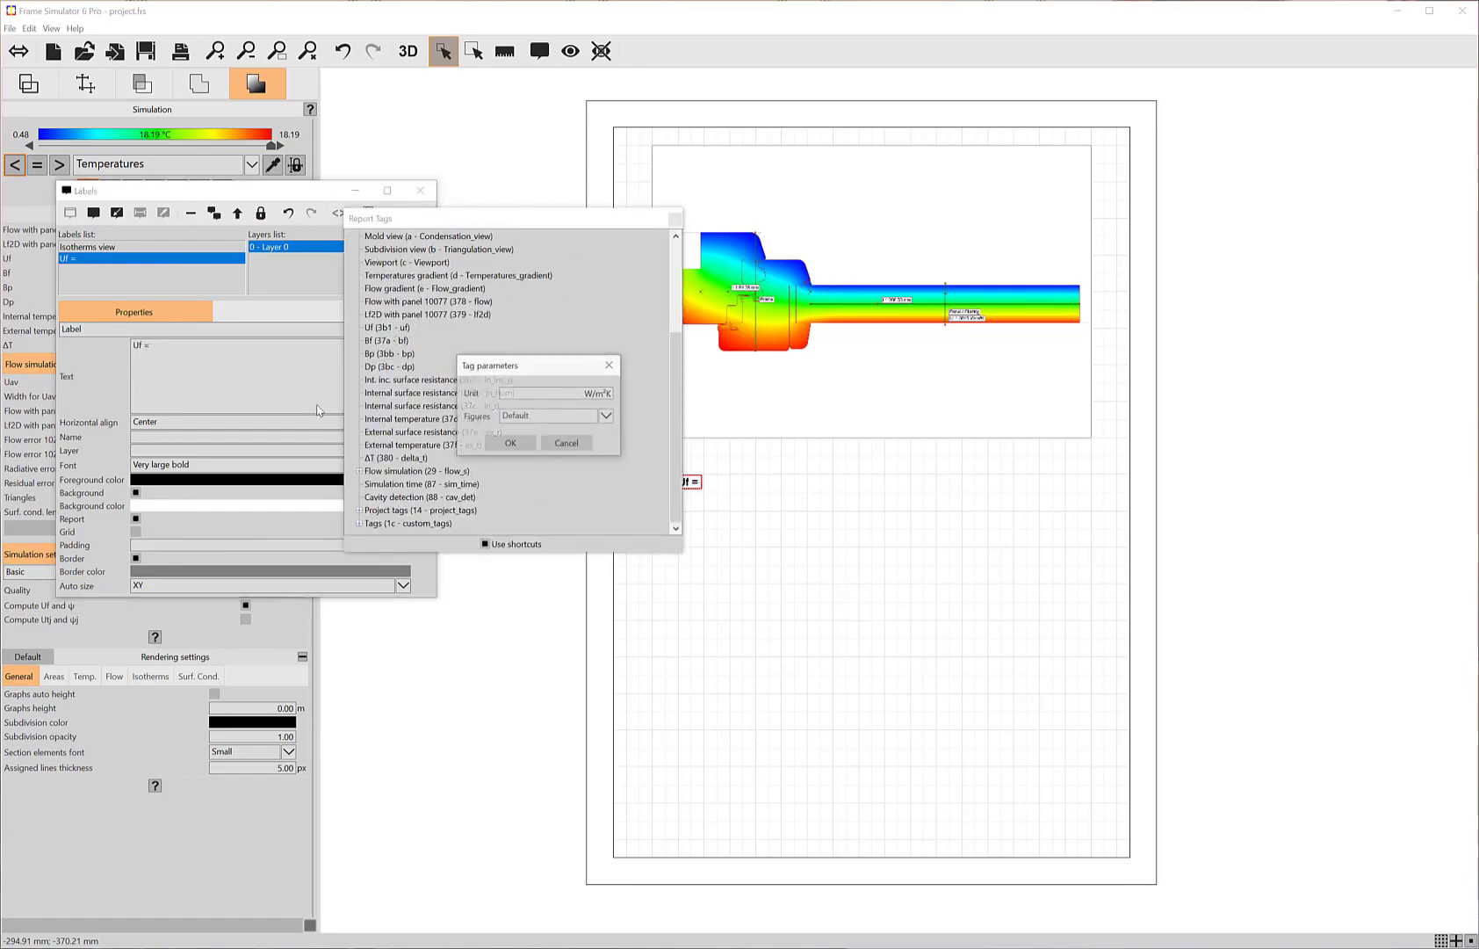
left_click(509, 443)
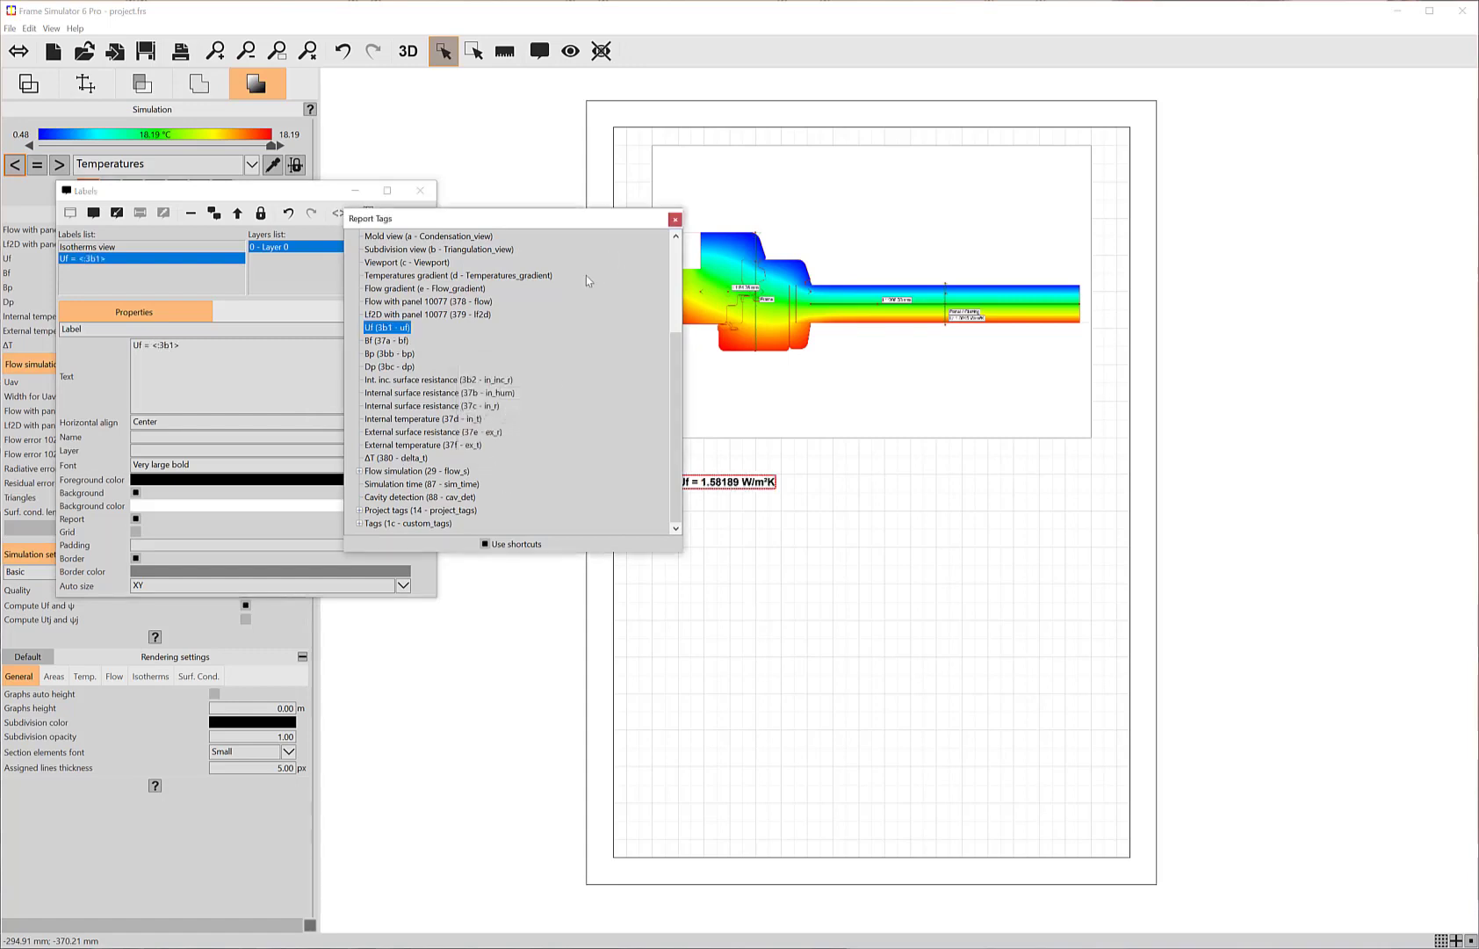
left_click(674, 220)
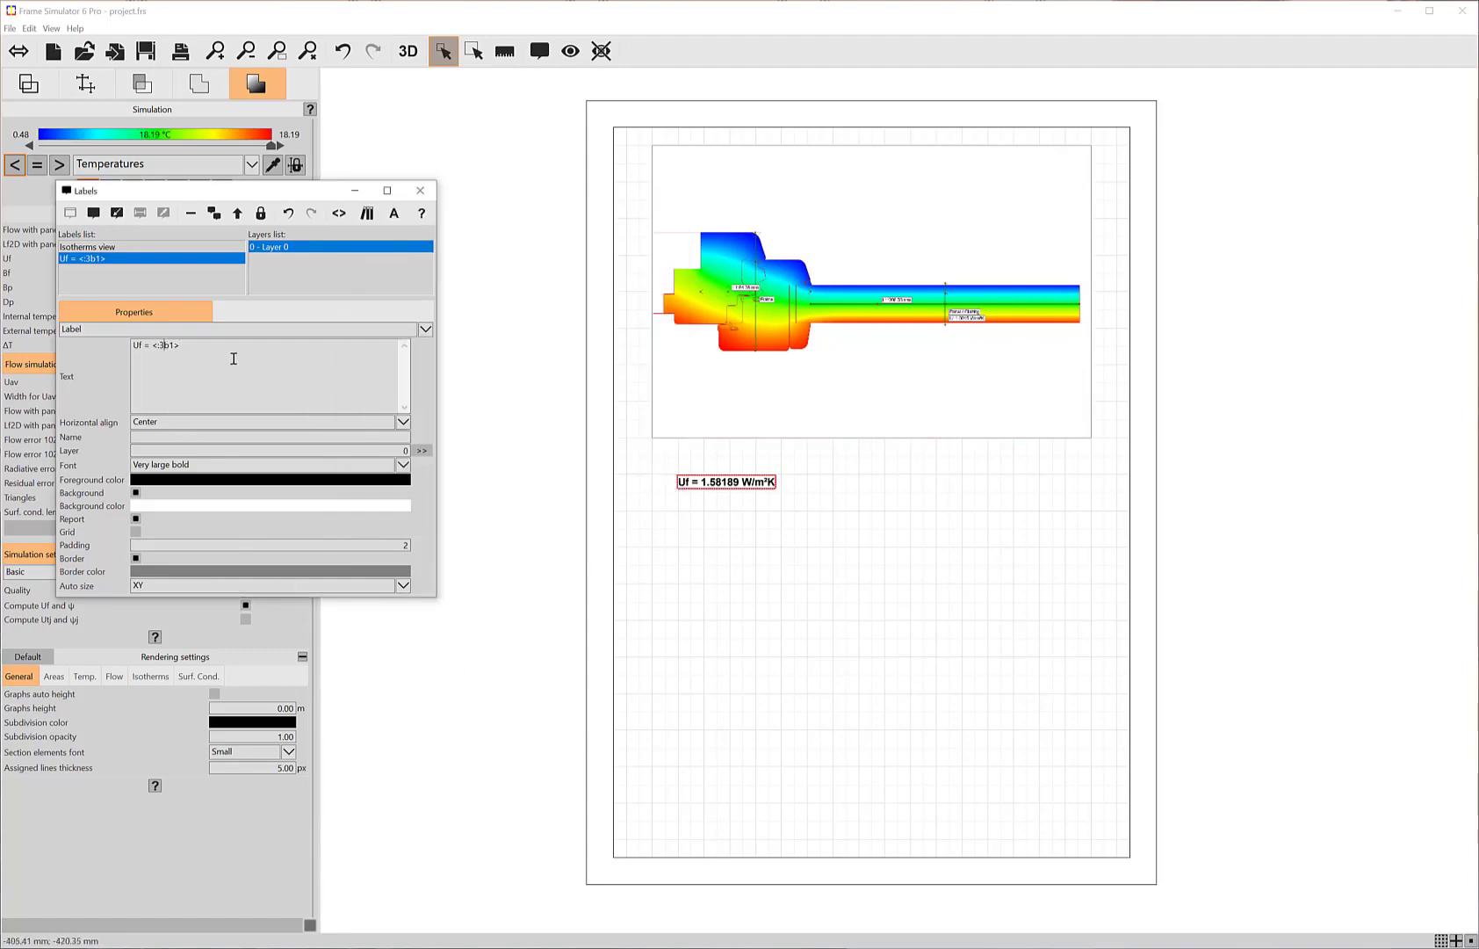
Step: Set the figures parameter of the label's Uf tag to 2
left_click(339, 213)
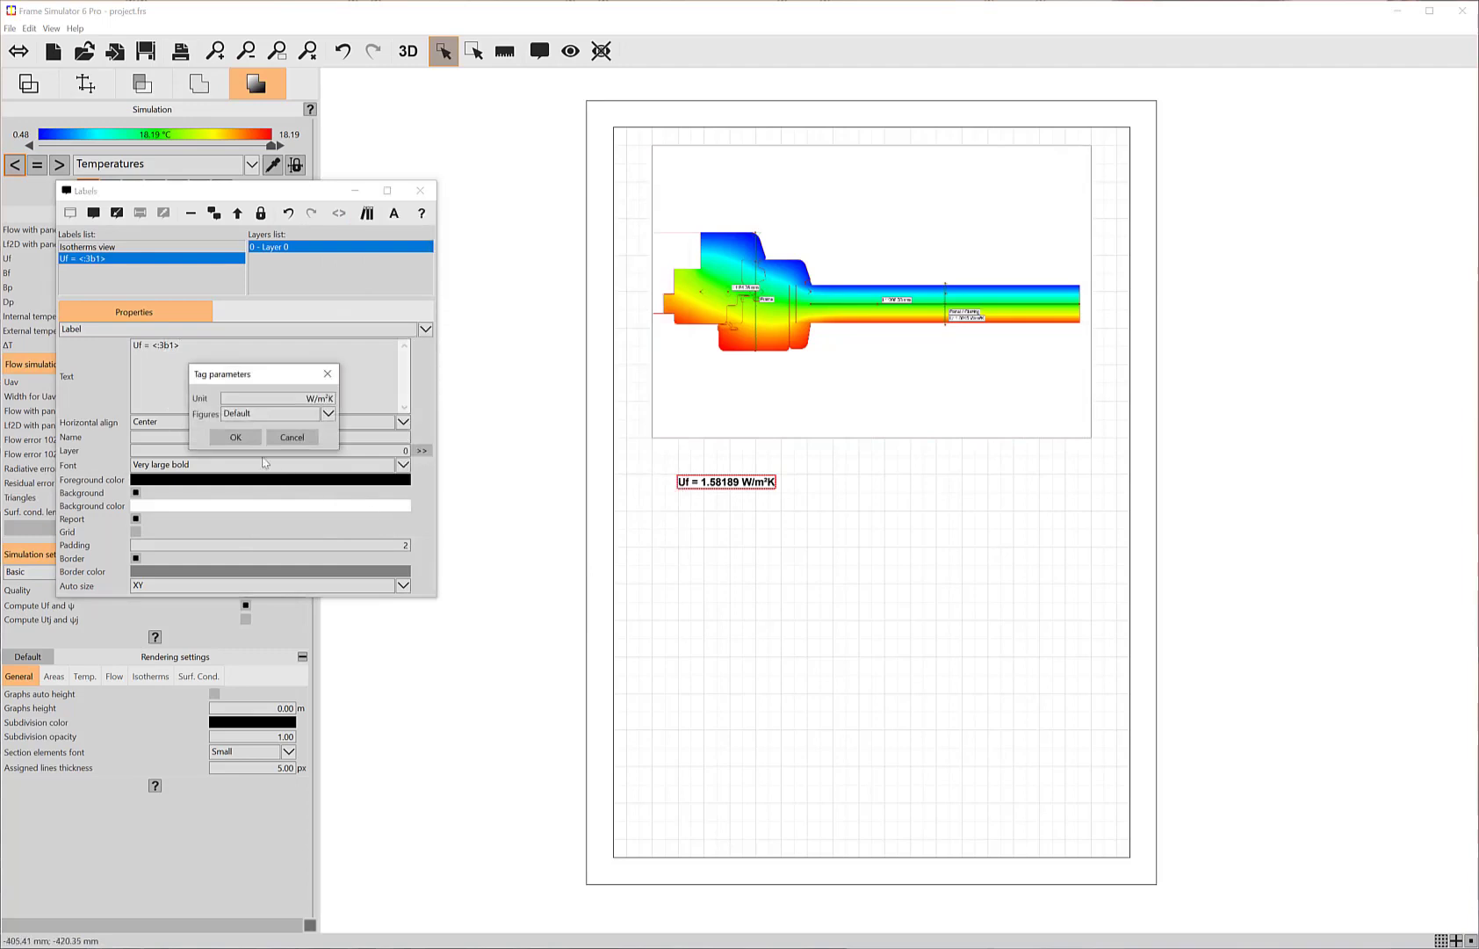
left_click(246, 413)
left_click(235, 451)
left_click(232, 437)
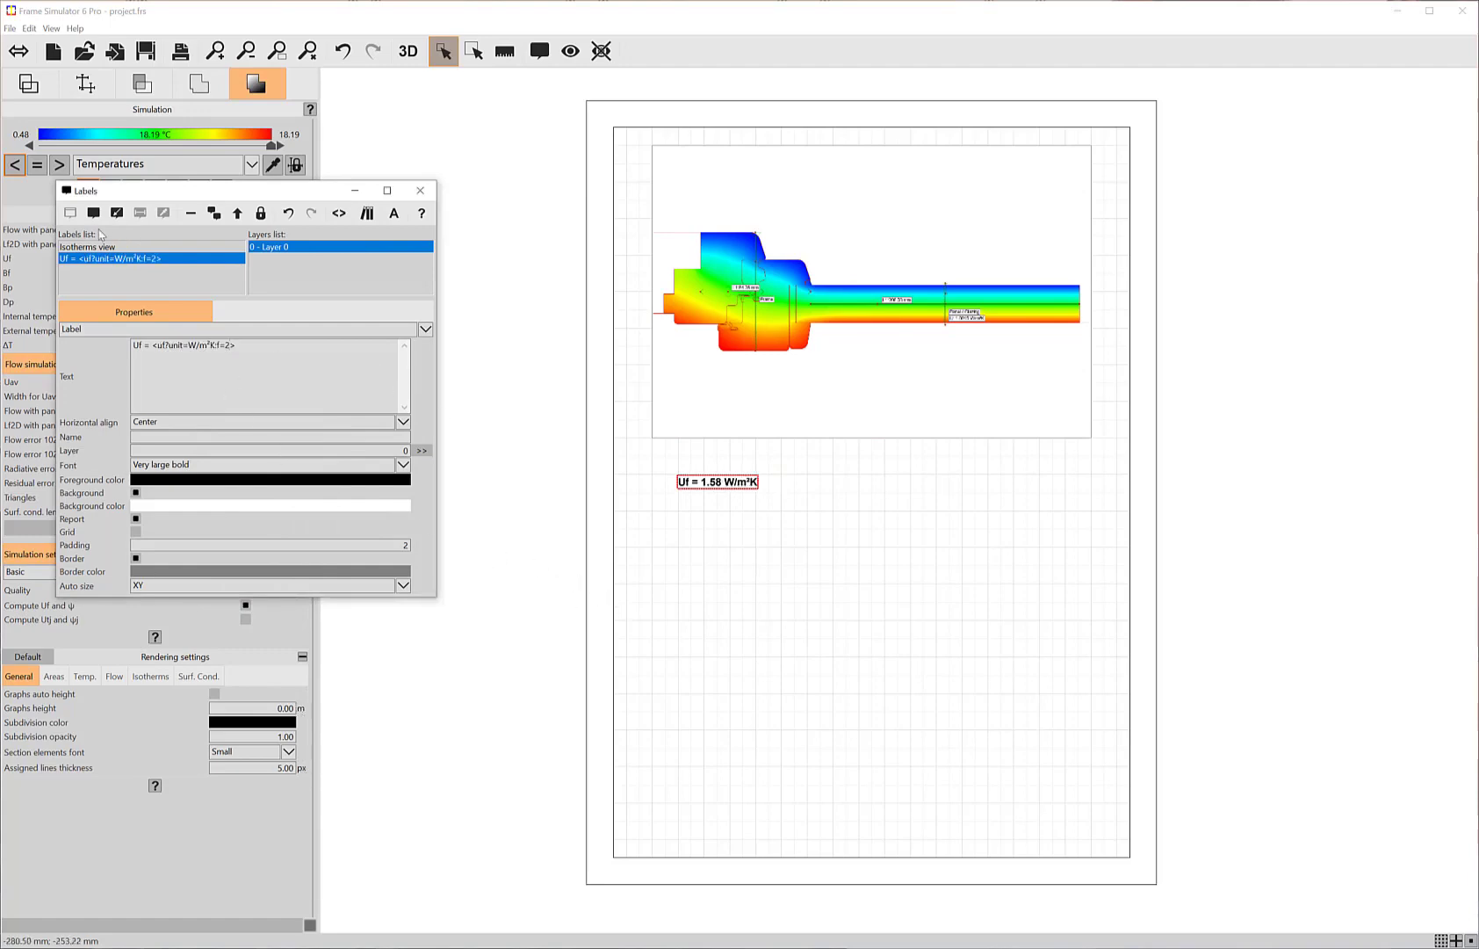
Step: Place a third label directly below the Uf label and set its font to Large
left_click(93, 213)
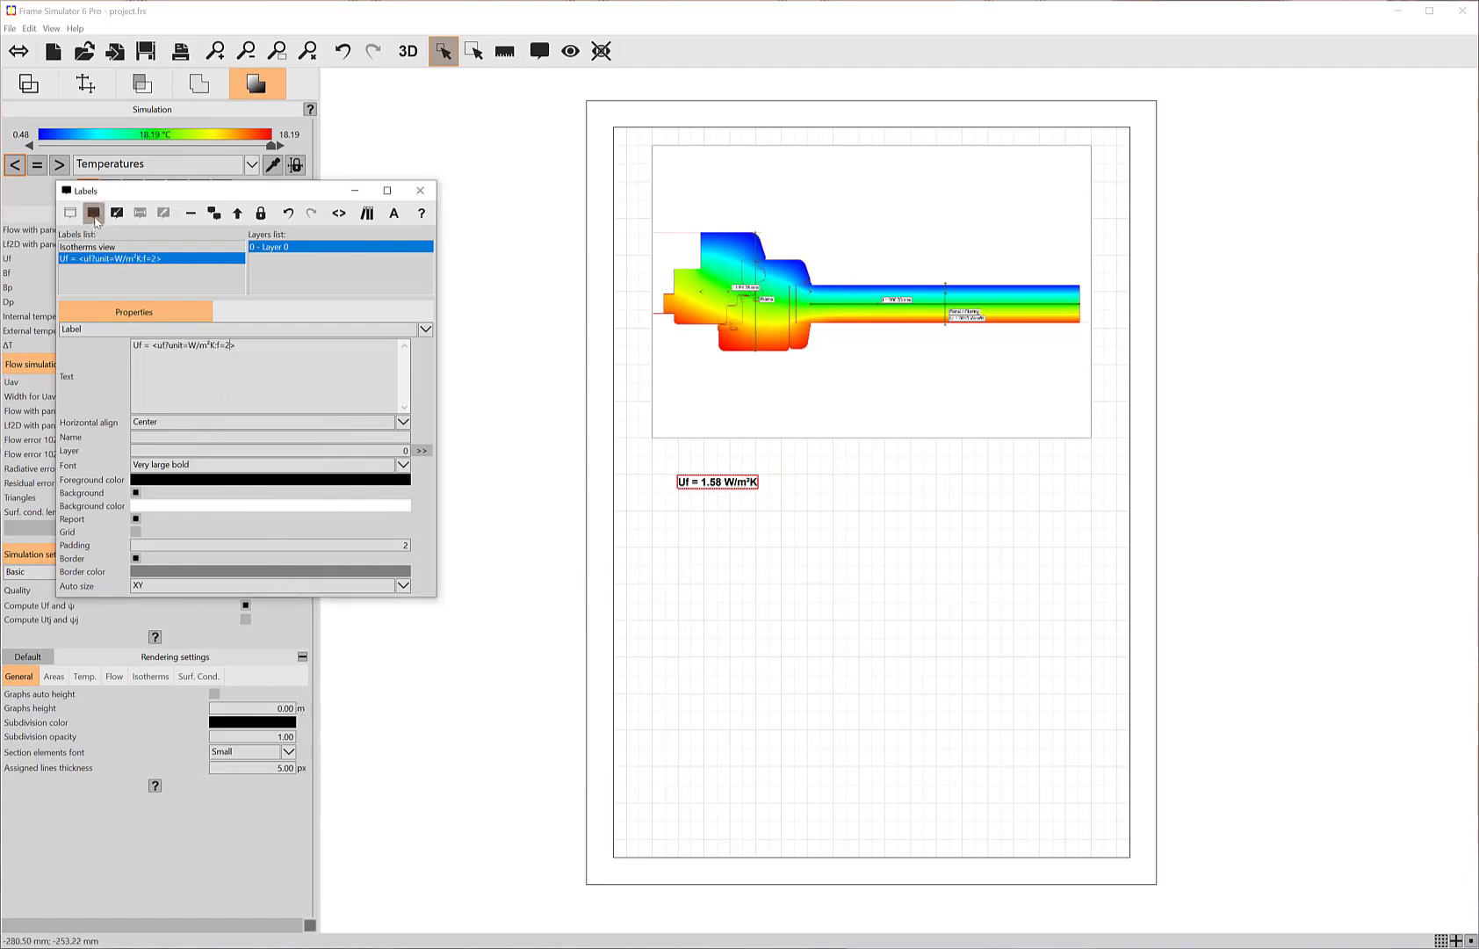
left_click(679, 514)
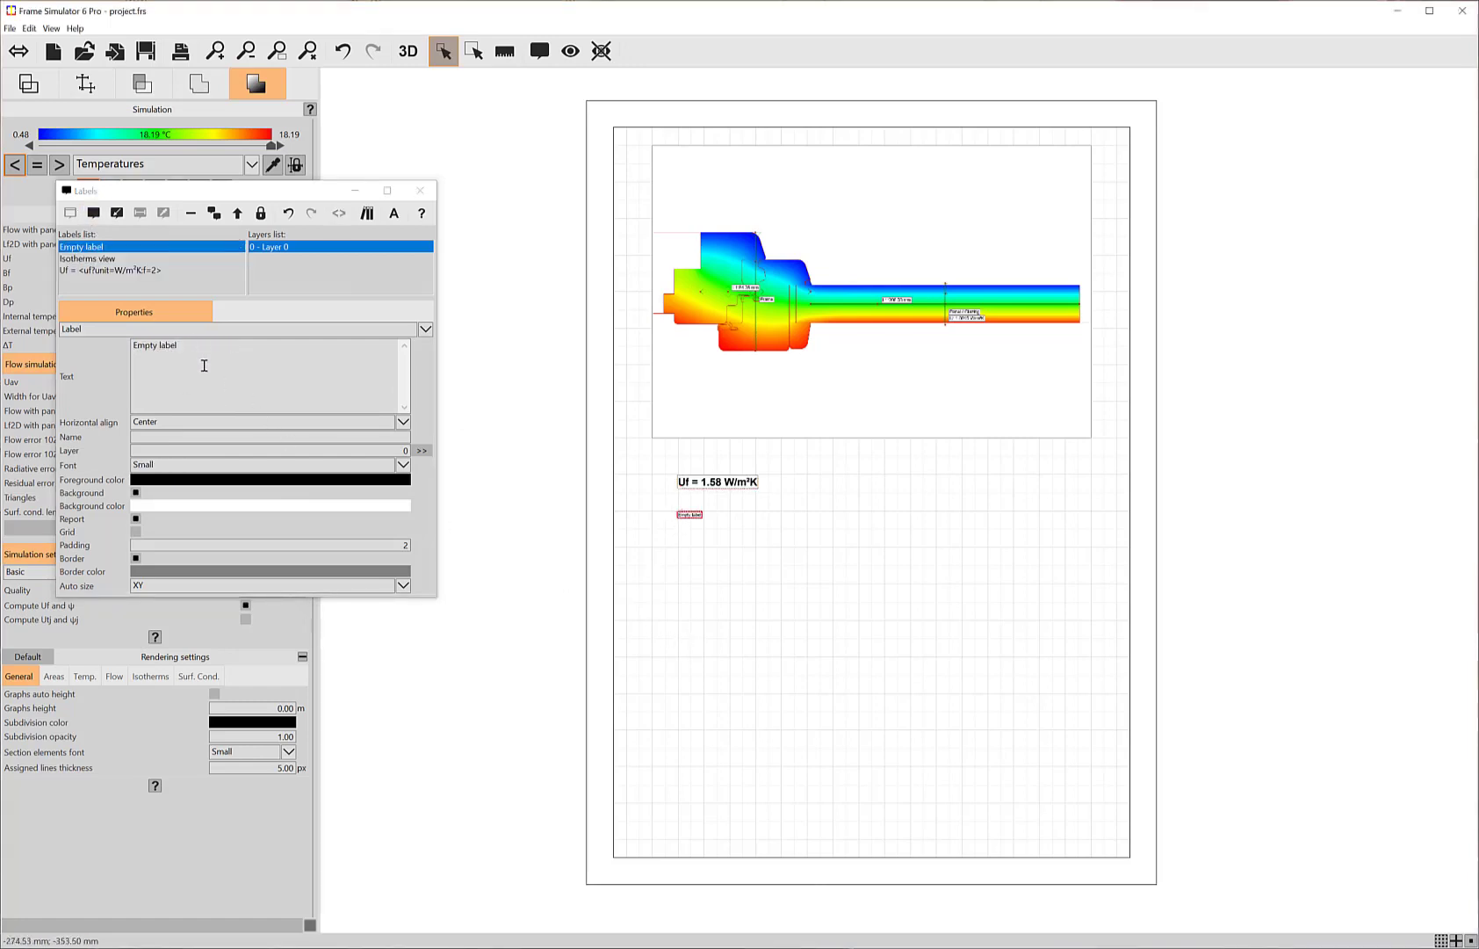
left_click(163, 466)
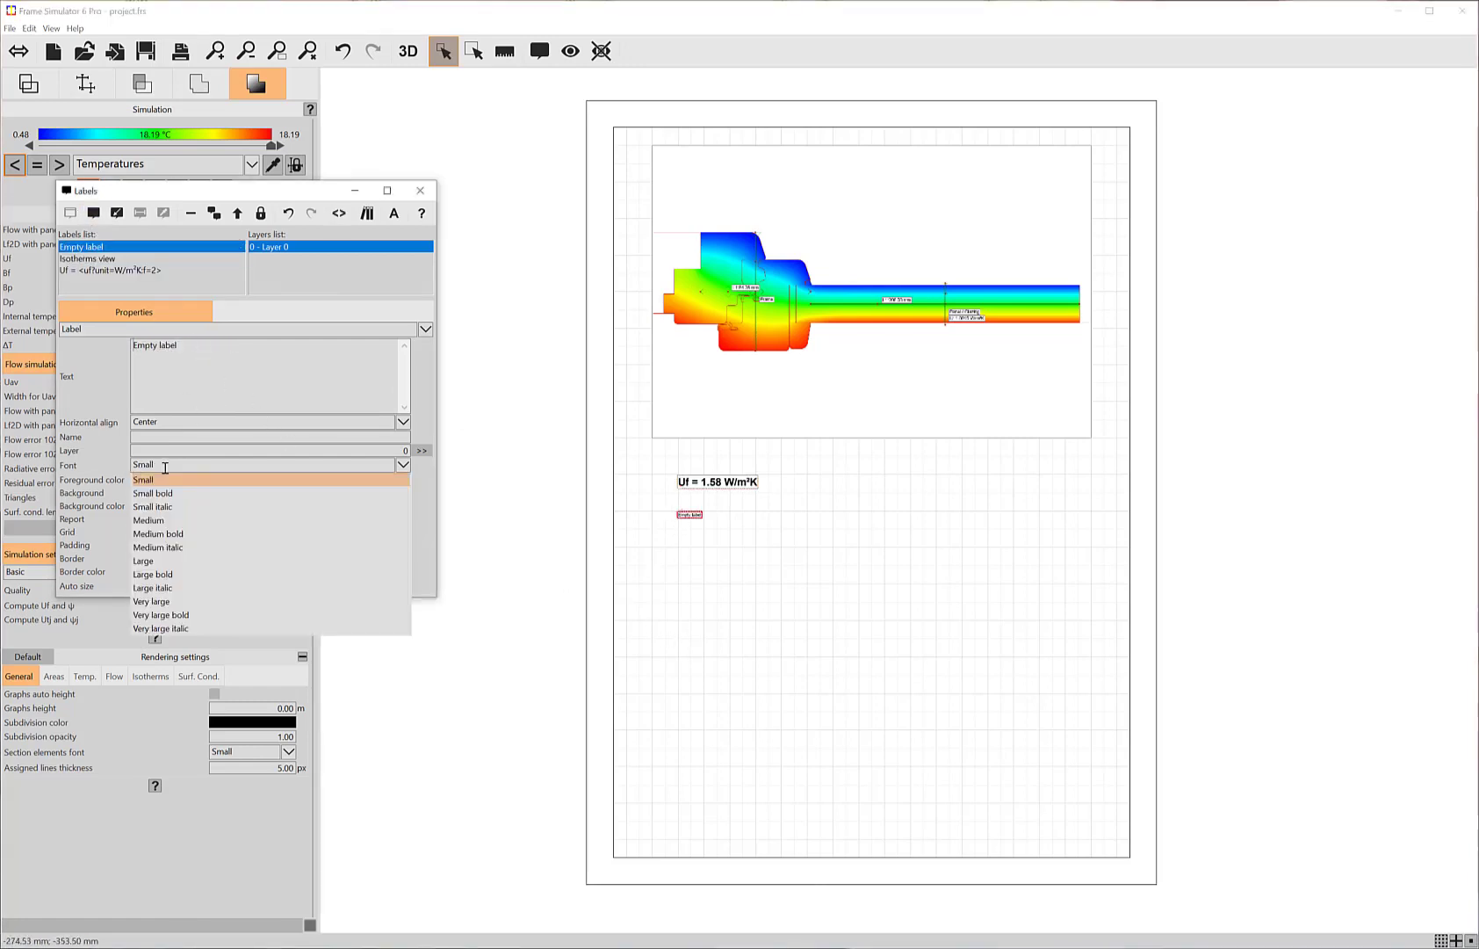
left_click(145, 560)
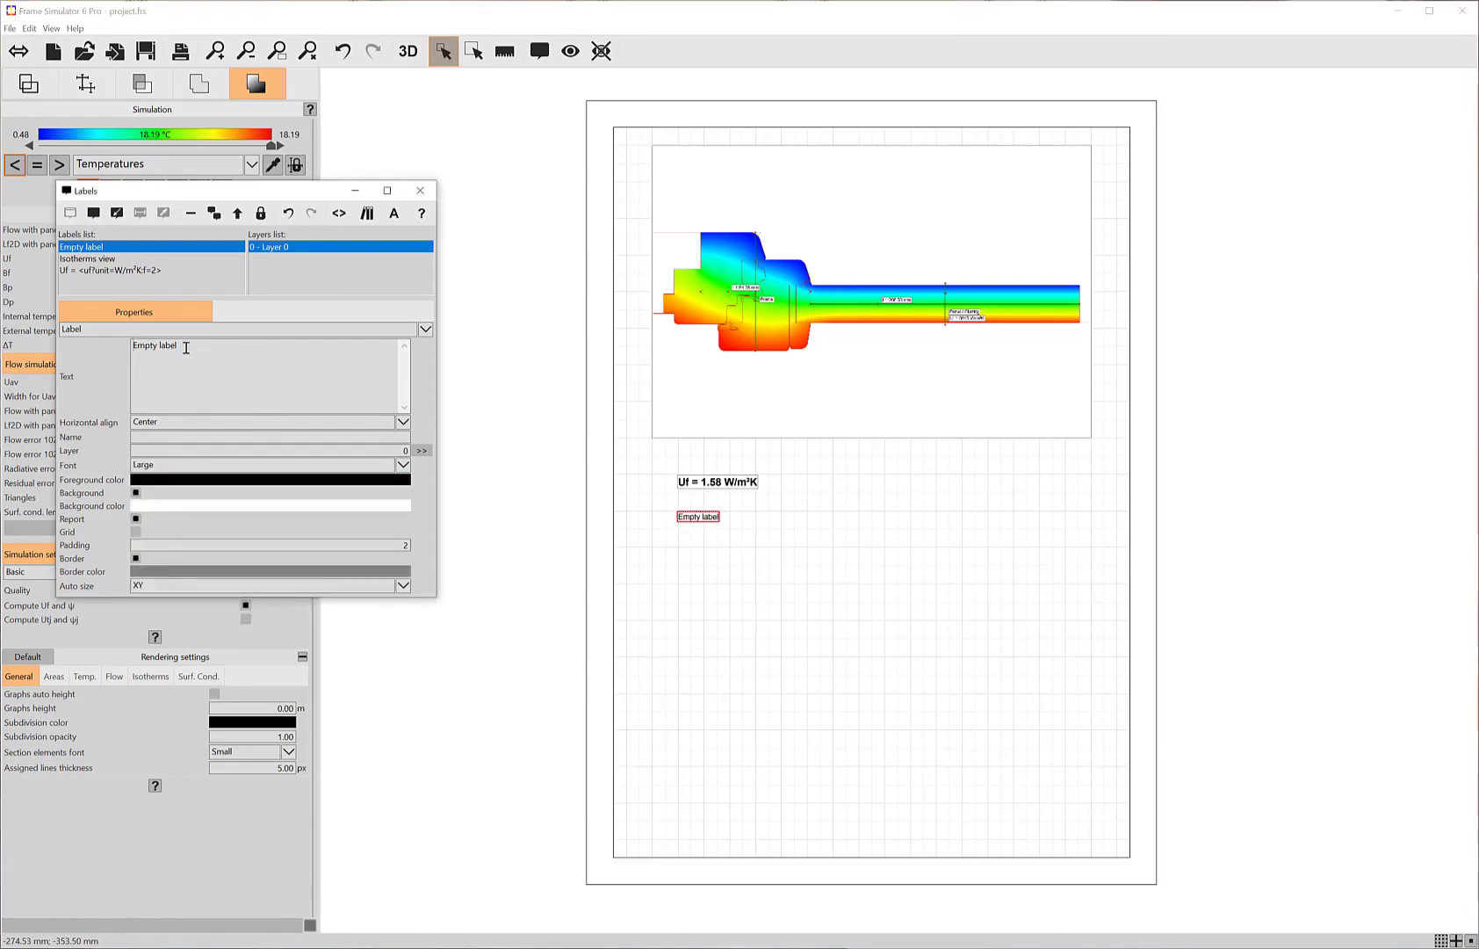
Step: Replace the third label's text with the Boundary list (43) report tag from the flow simulation's advanced flows, keeping the default tag parameters
left_click_drag(186, 347, 109, 347)
key("BackSpace")
left_click(339, 213)
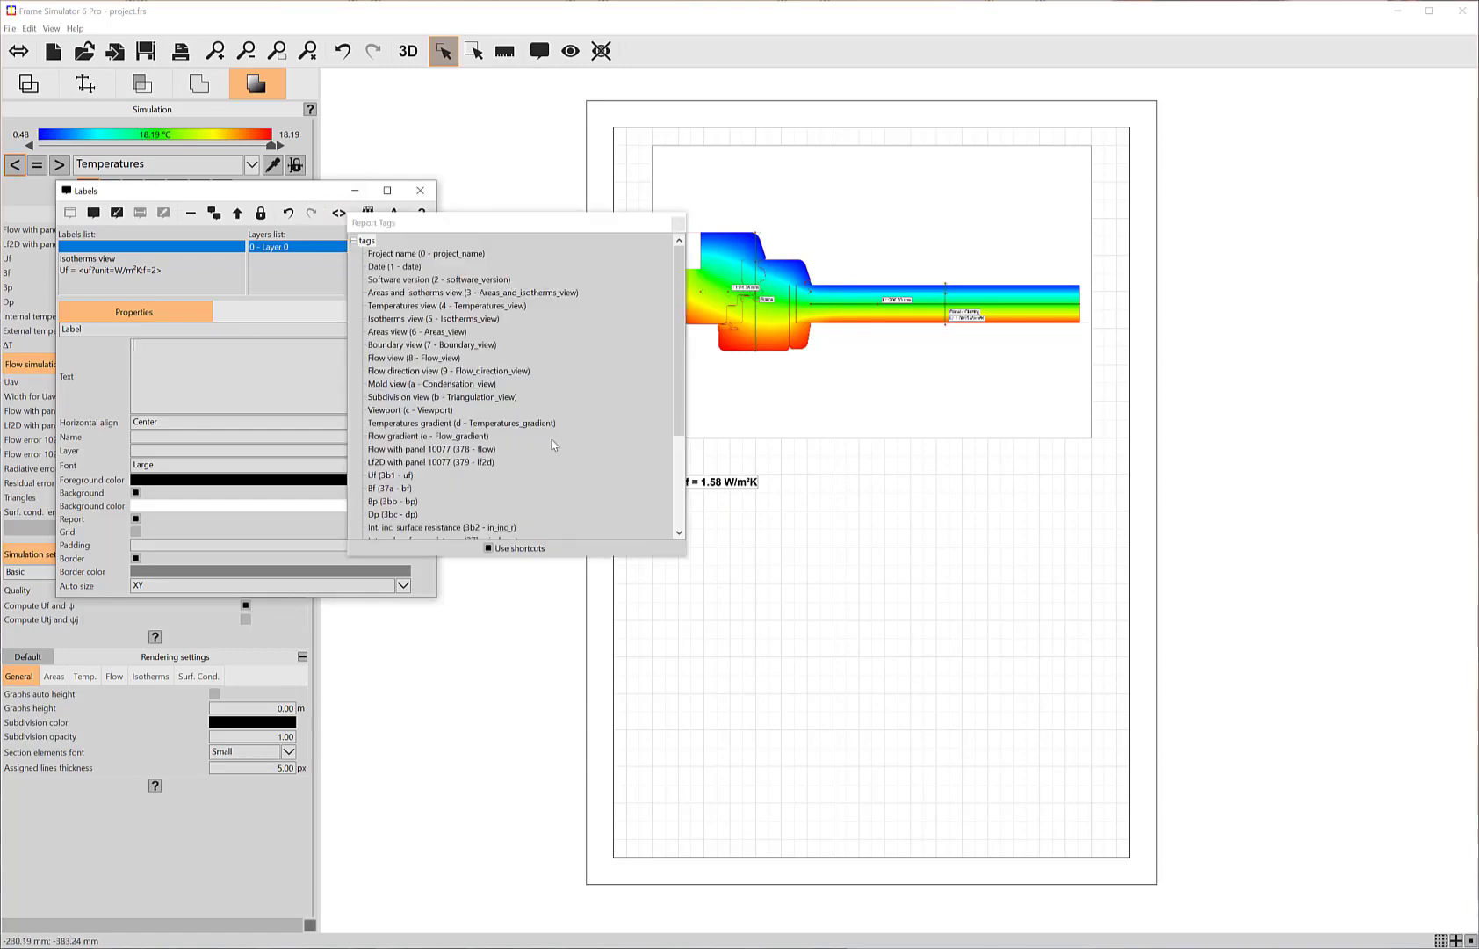
scroll(531, 453, "down", 4)
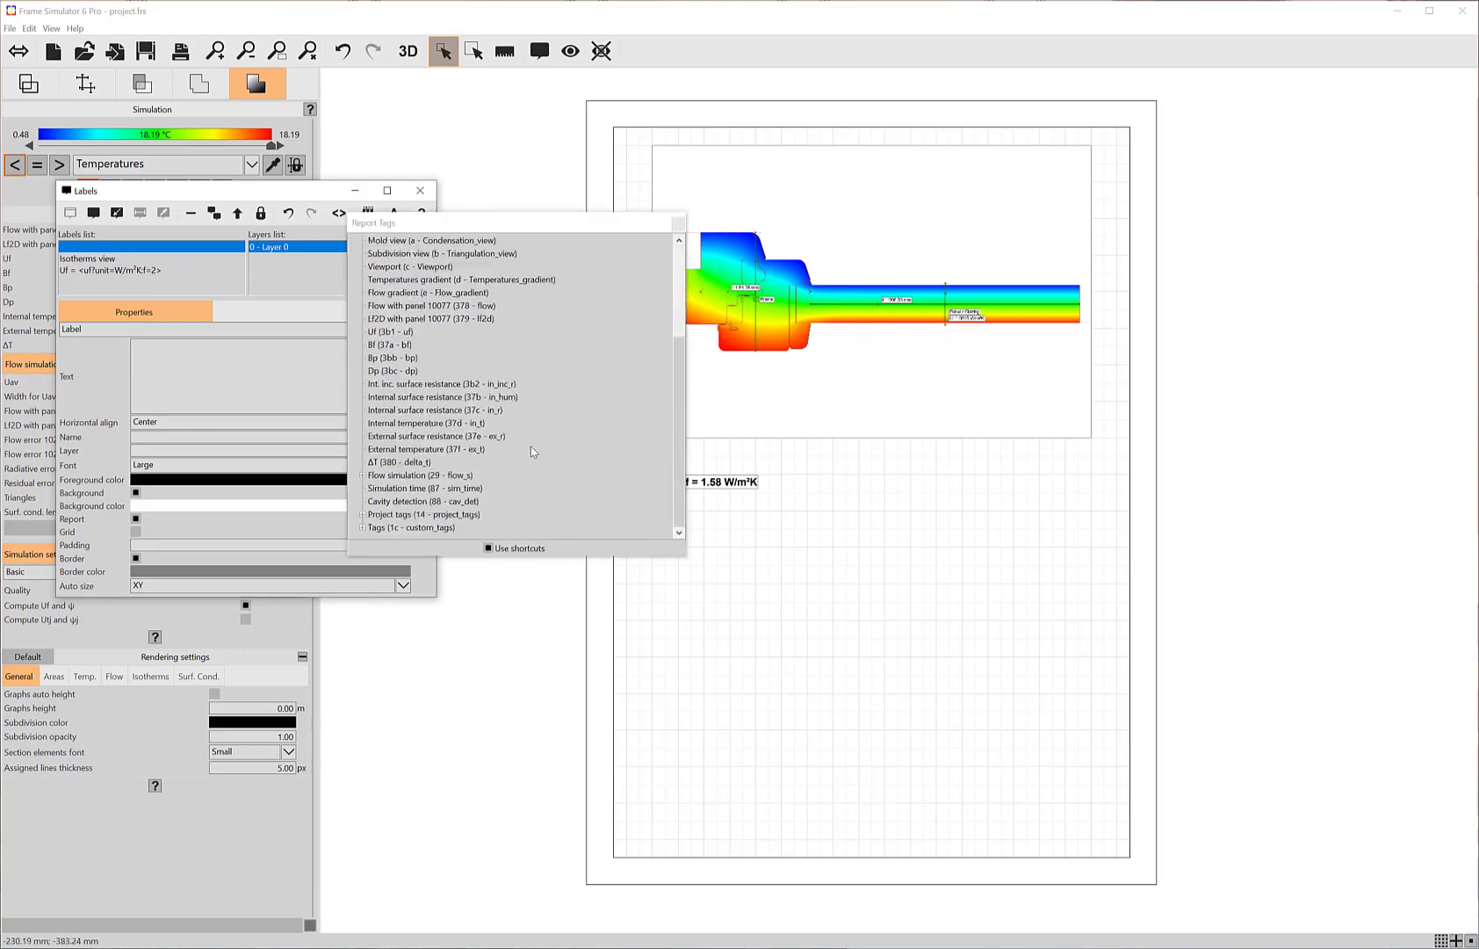
left_click(361, 475)
scroll(457, 445, "down", 3)
scroll(466, 450, "down", 1)
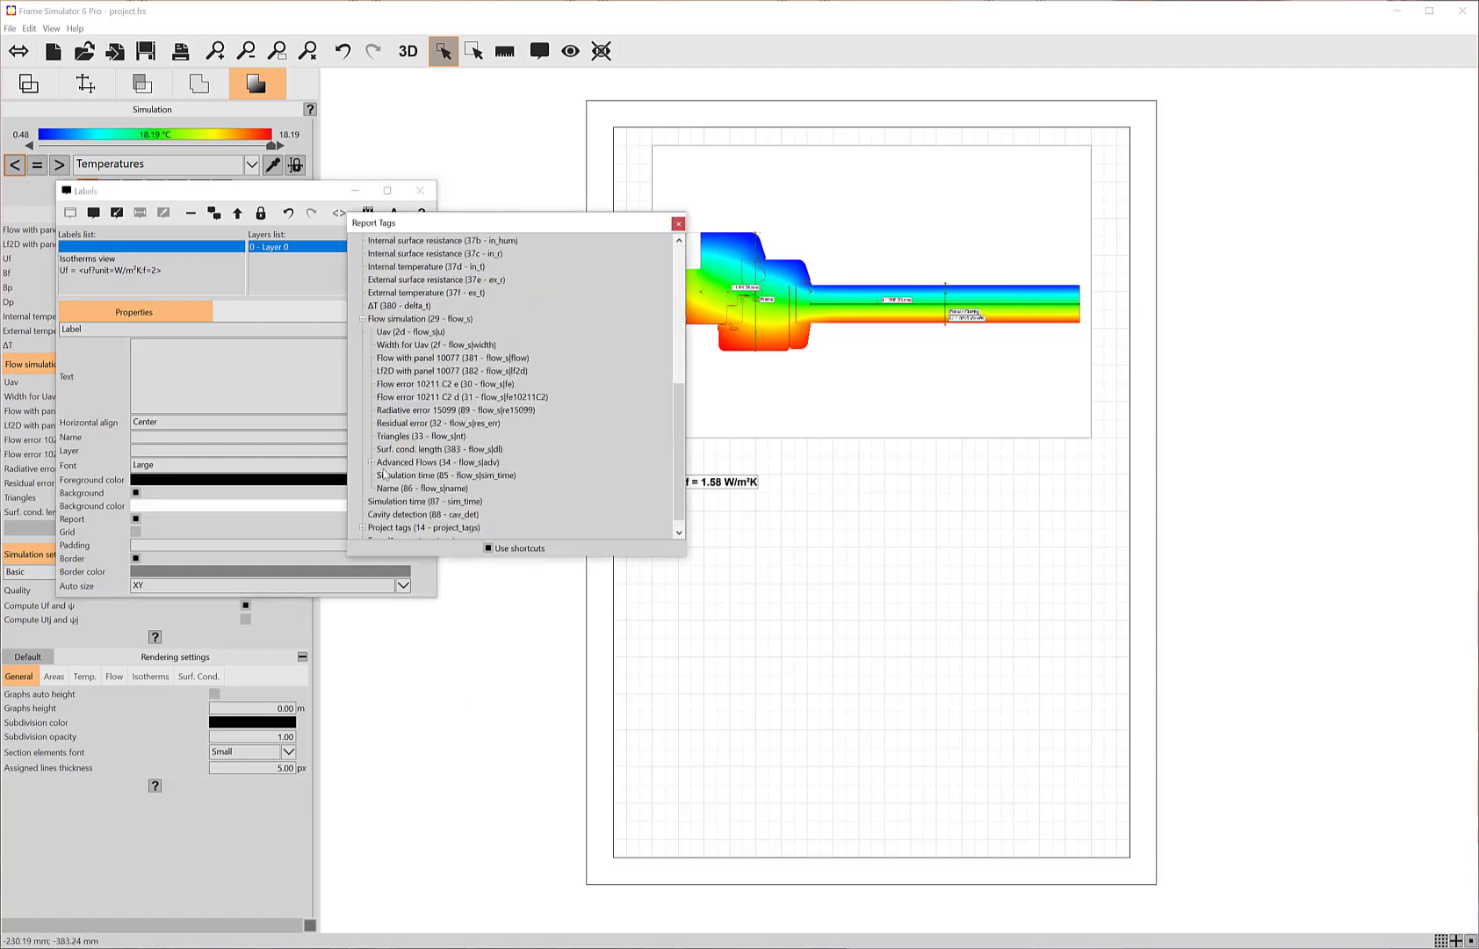
left_click(370, 462)
left_click(381, 475)
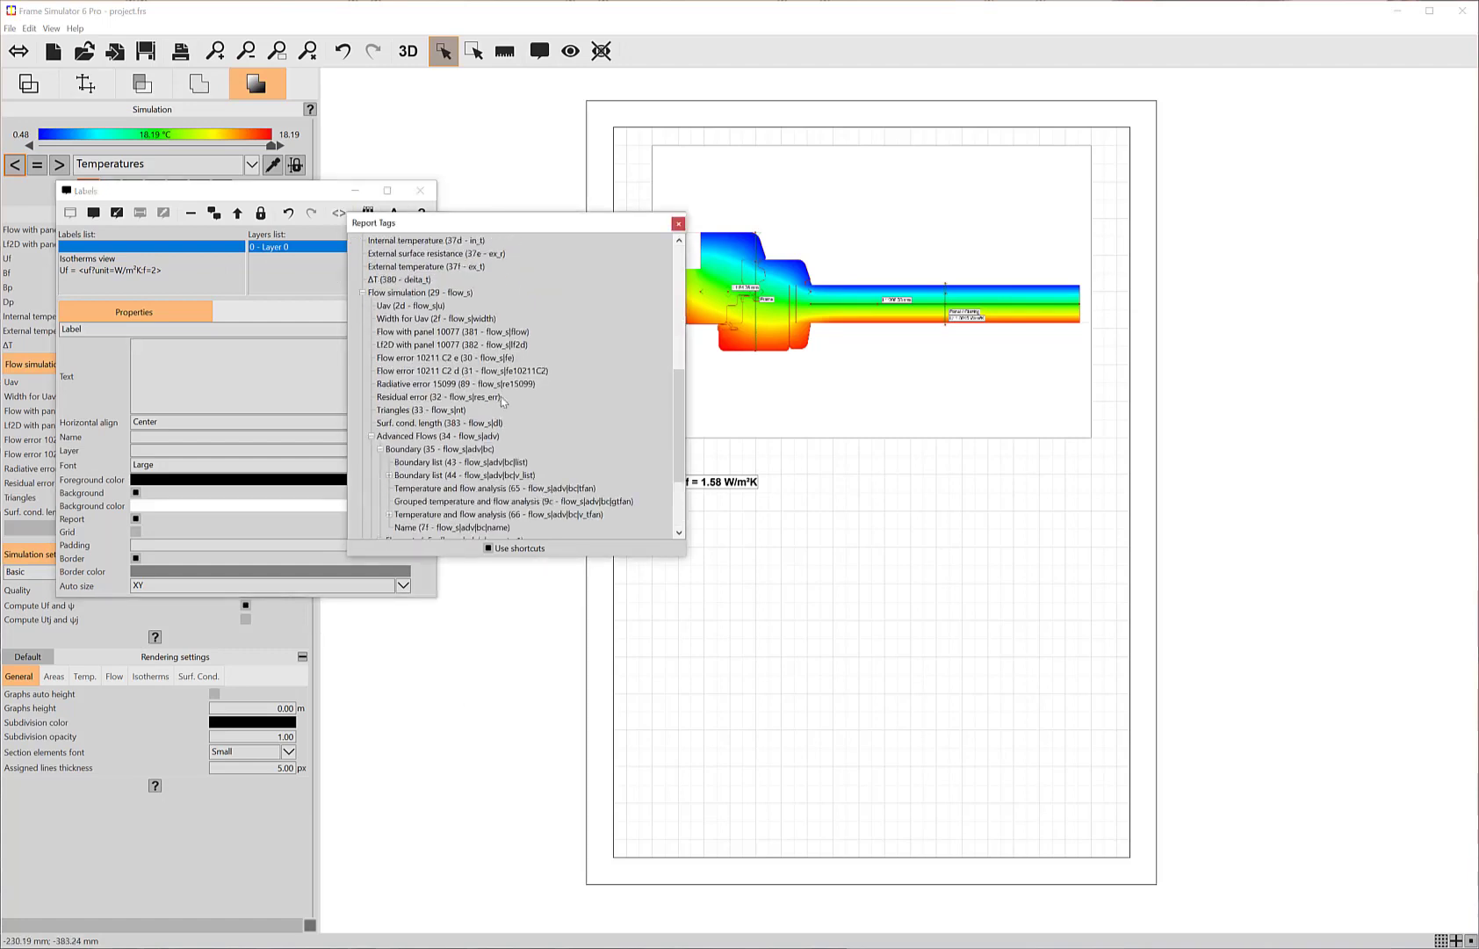
scroll(508, 439, "down", 3)
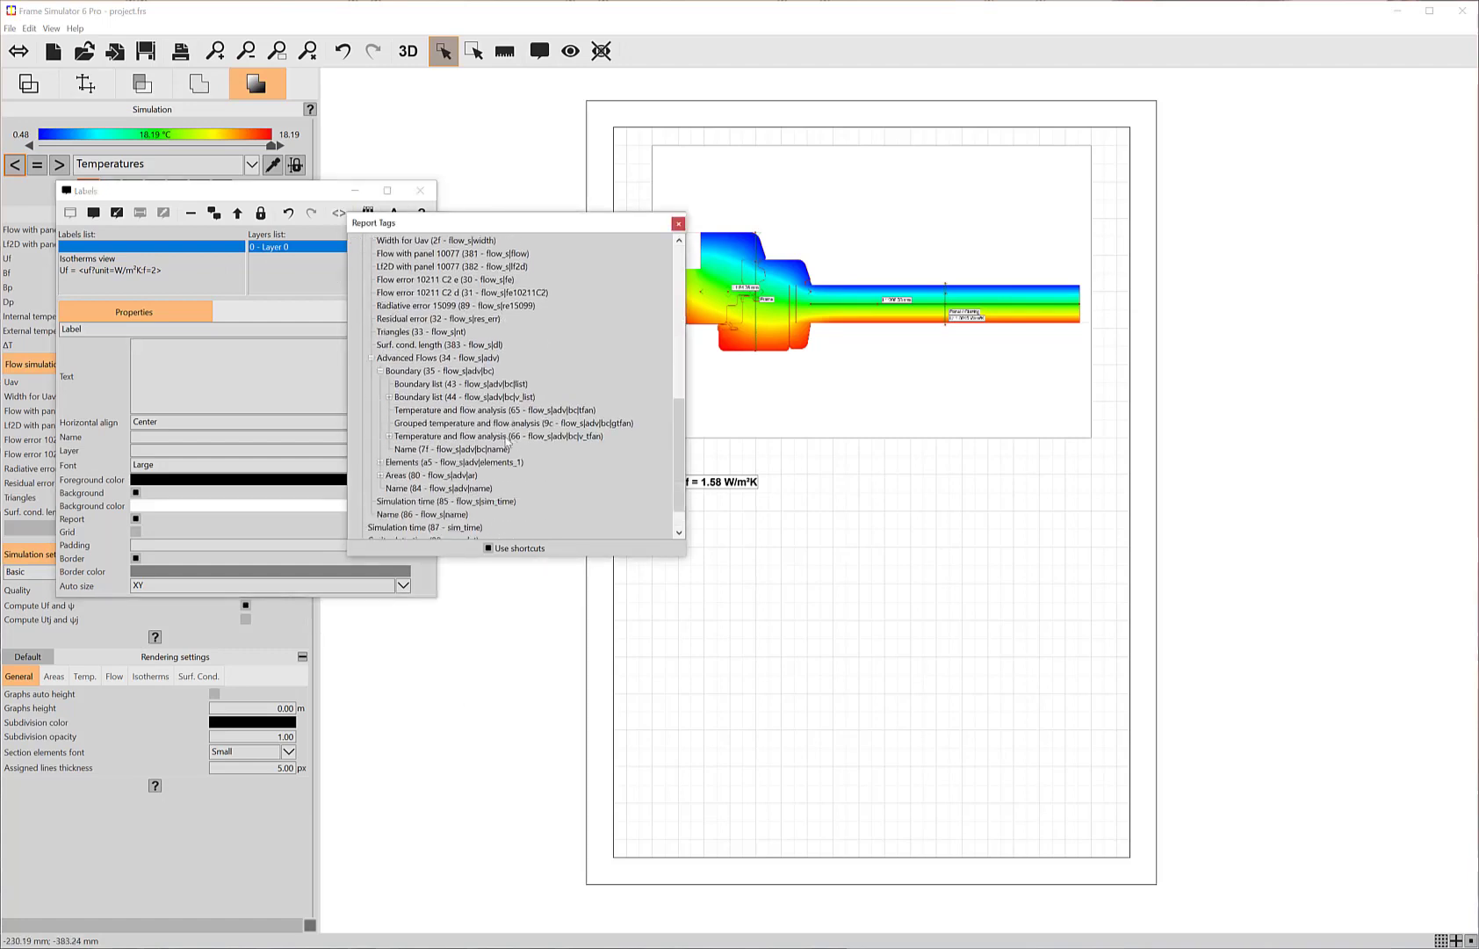
double_click(422, 388)
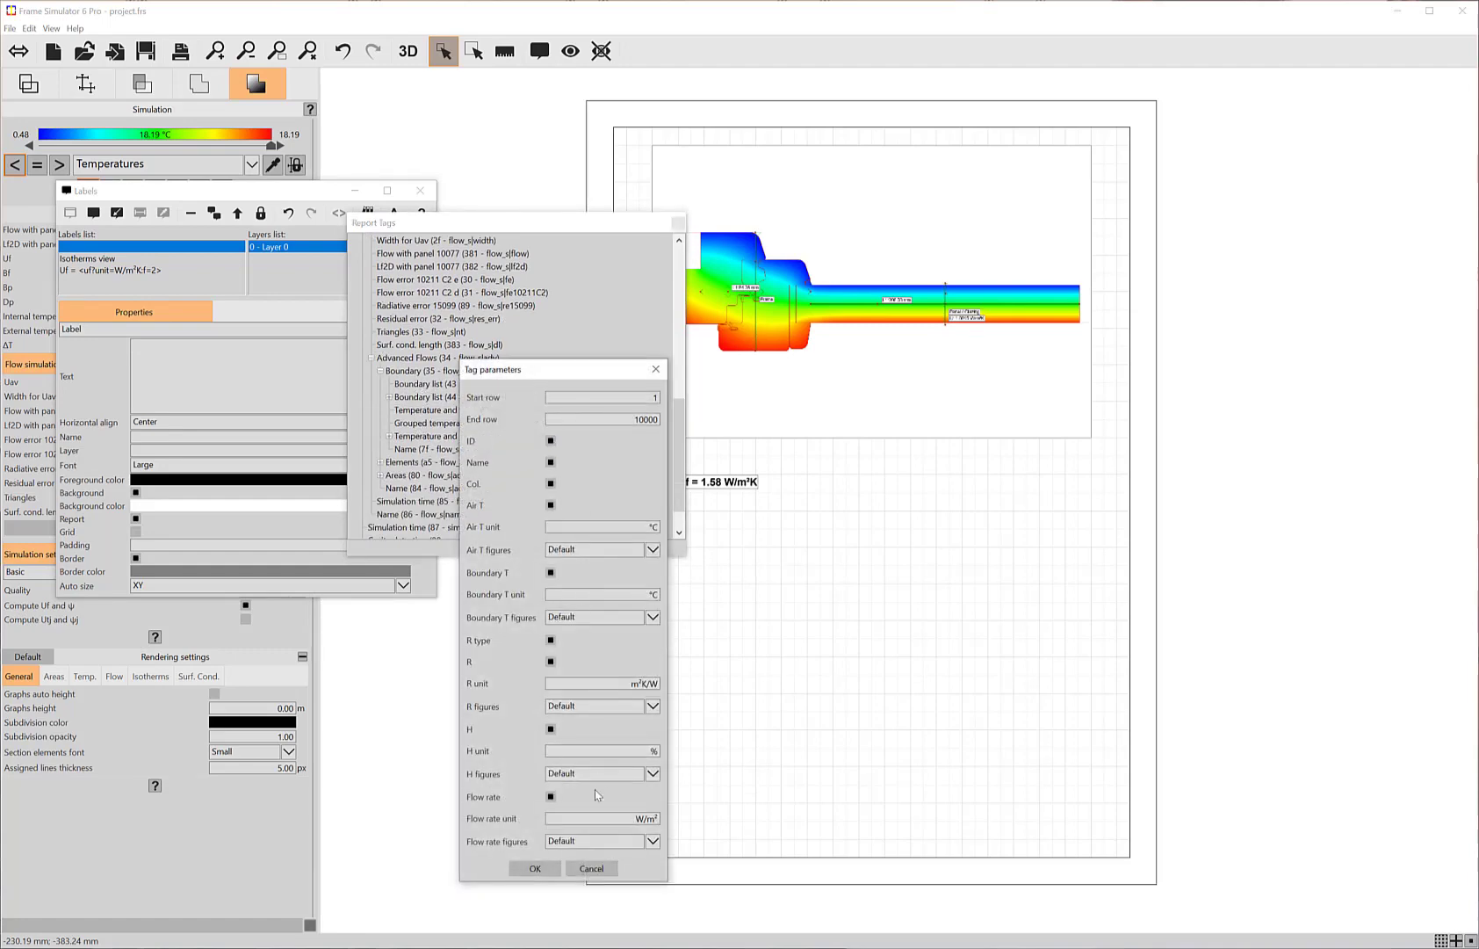
left_click(534, 869)
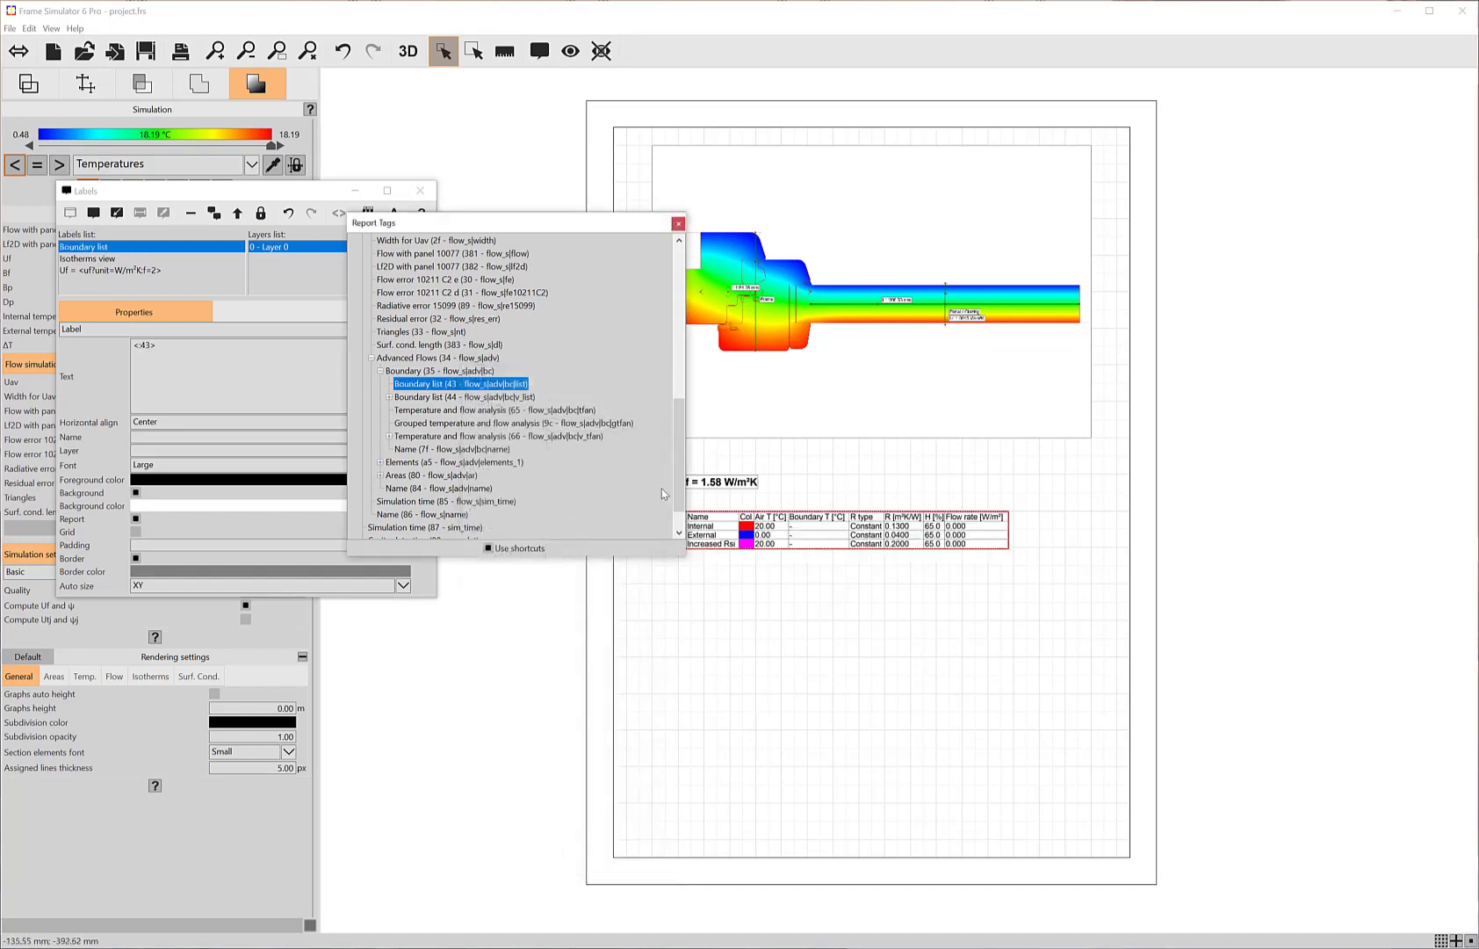
left_click(677, 225)
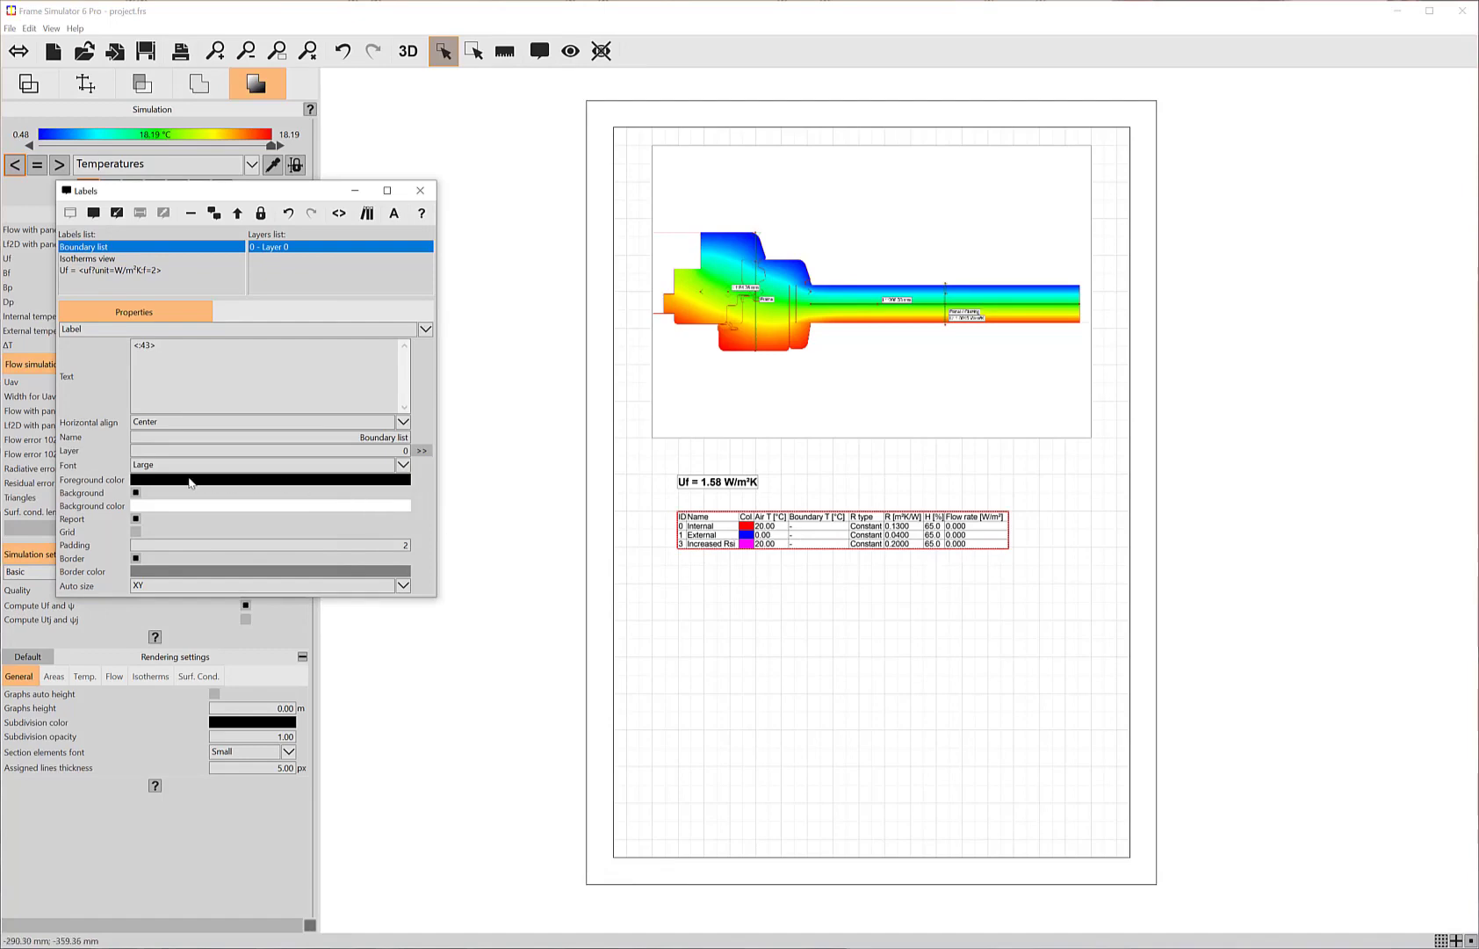
Step: Set the boundary list label's auto size to None and enlarge the table until its edge lines up with the isotherms image
left_click(164, 587)
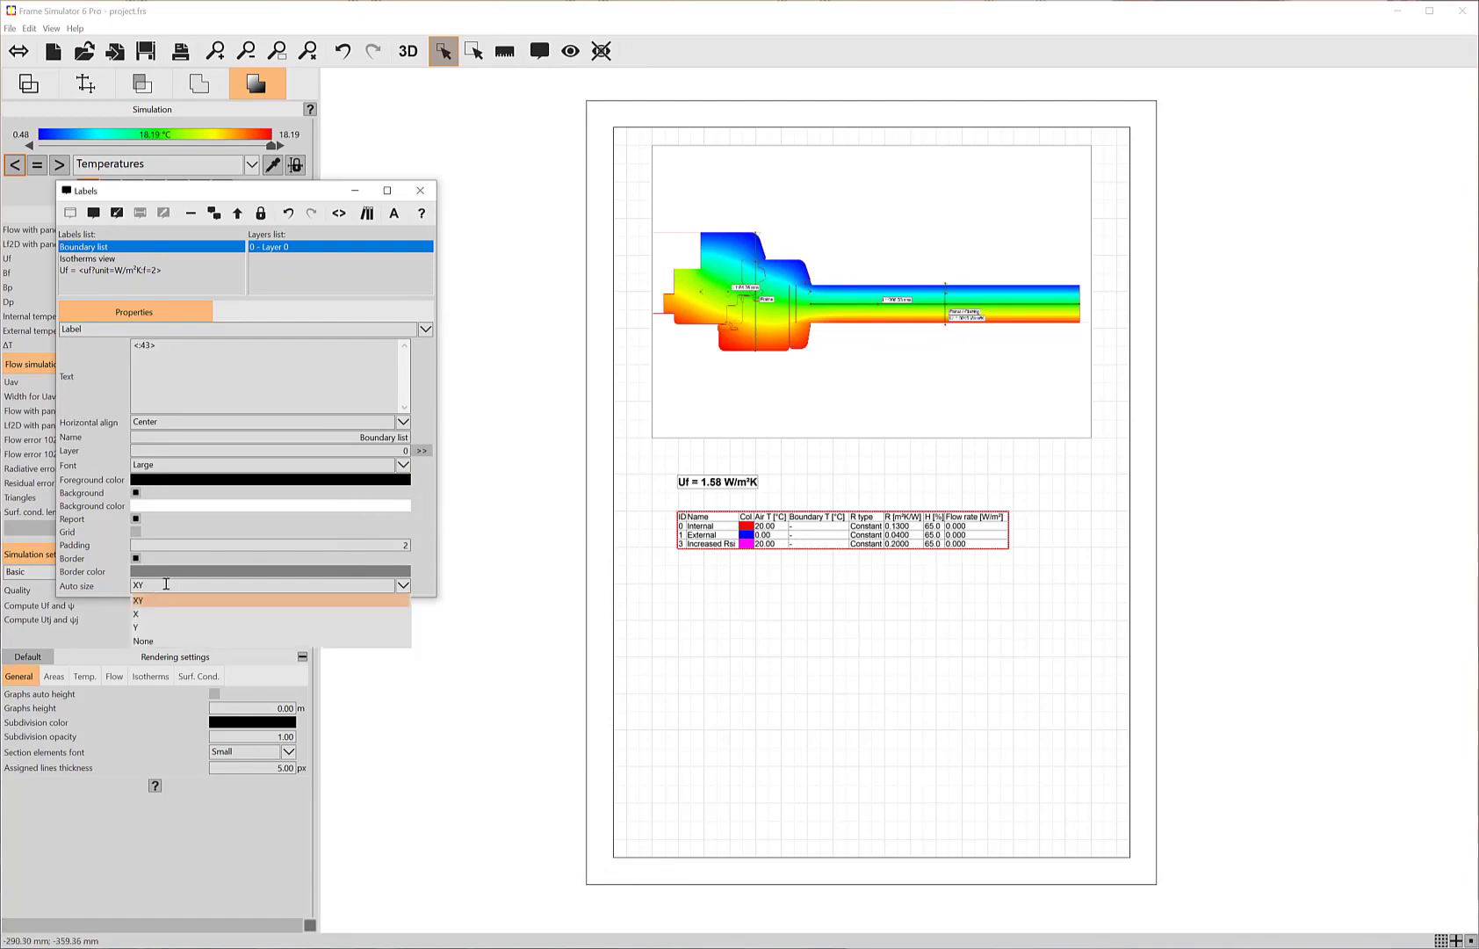
left_click(143, 640)
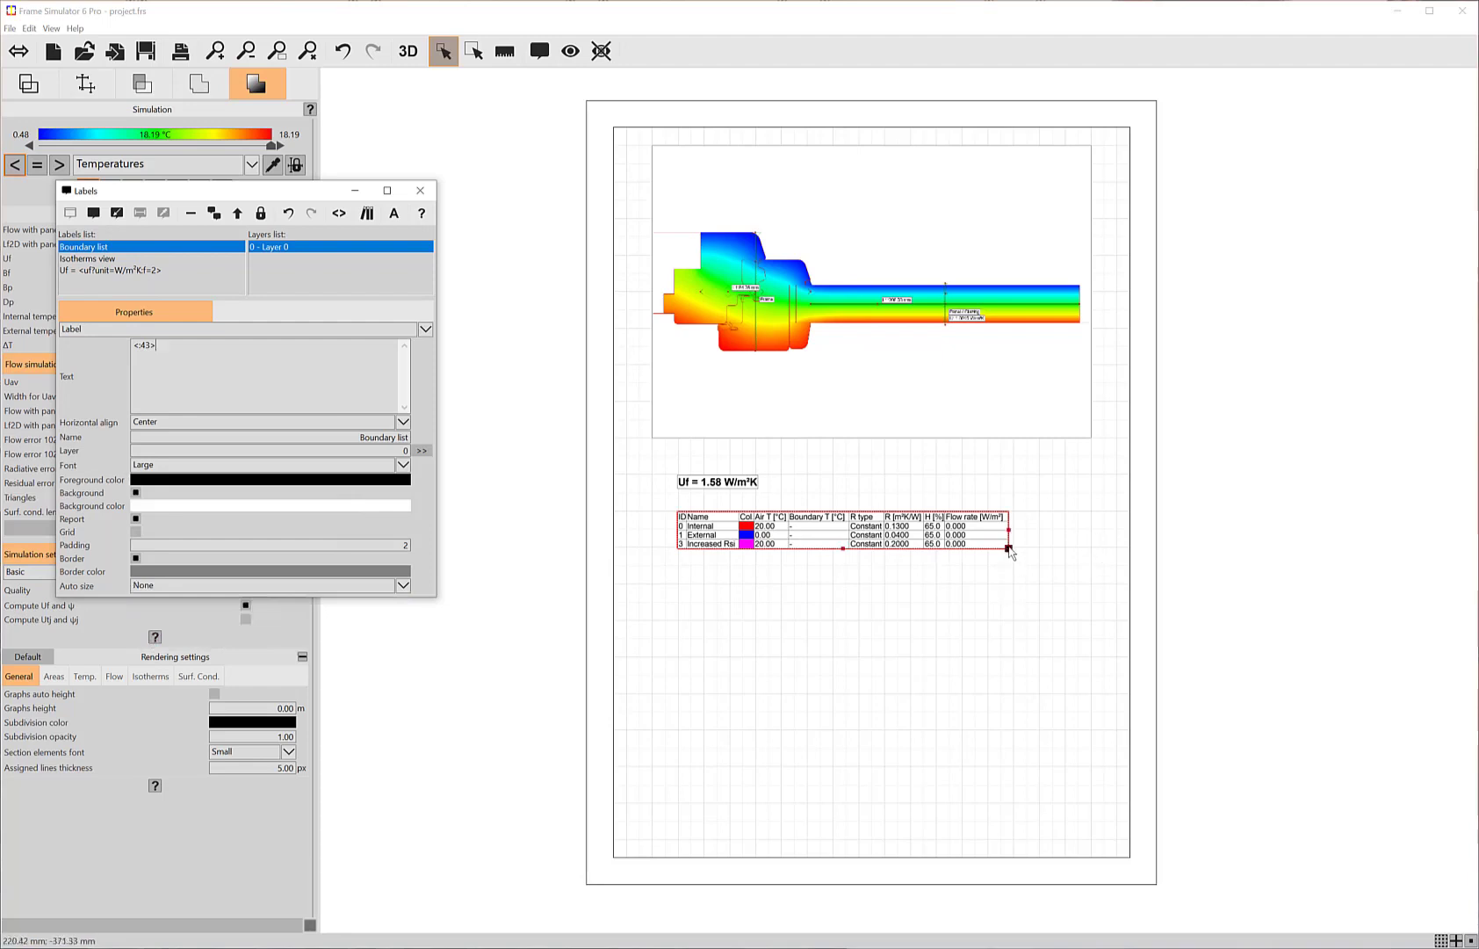
left_click_drag(1009, 548, 1091, 583)
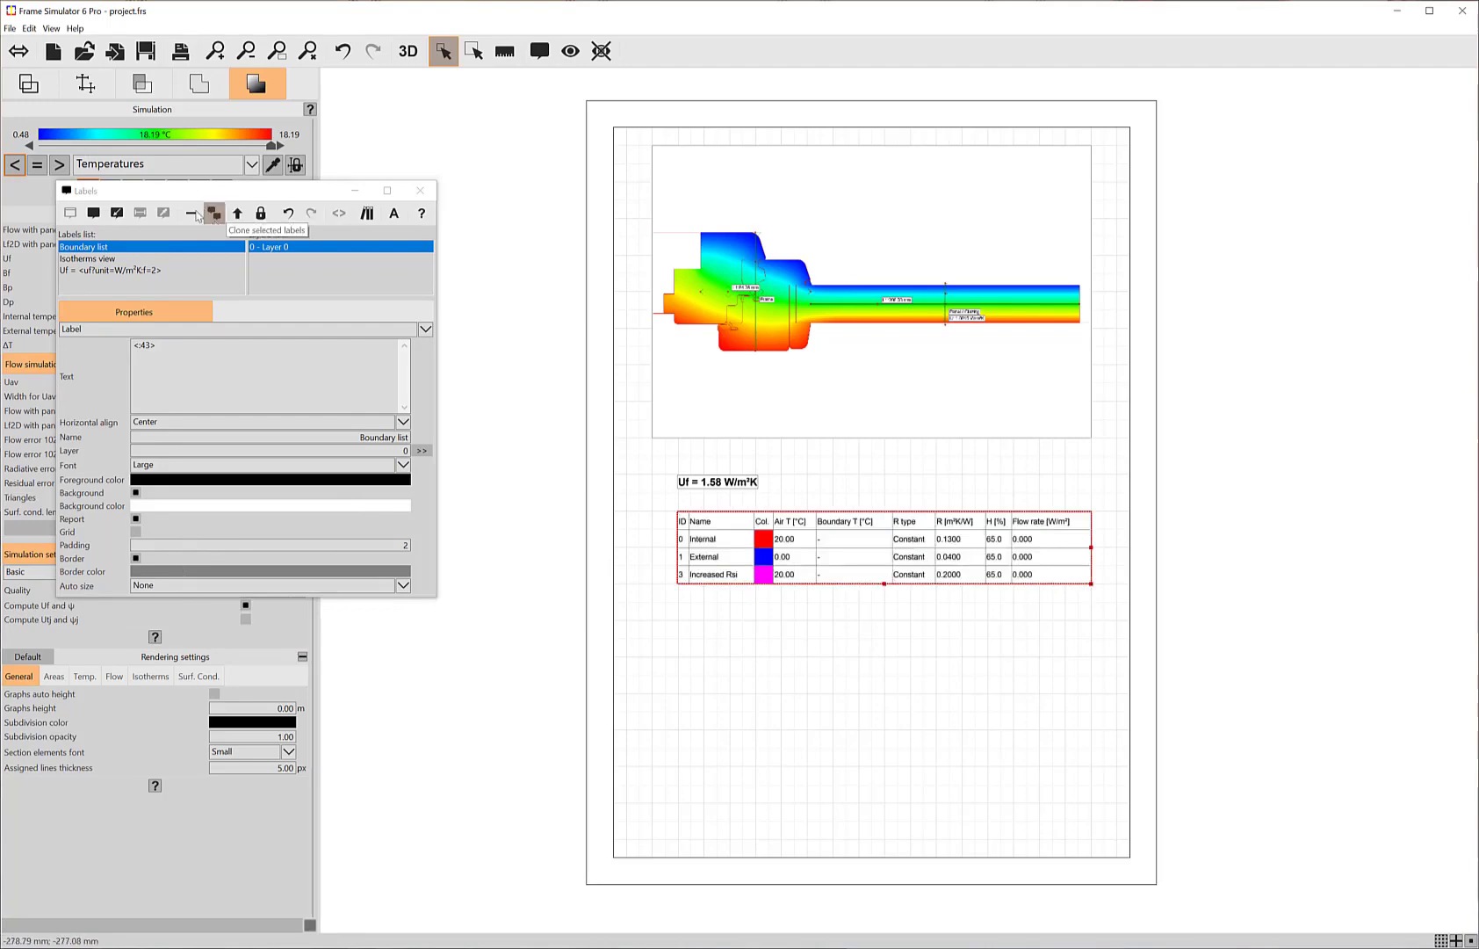
scroll(845, 454, "up", 2)
scroll(904, 486, "down", 3)
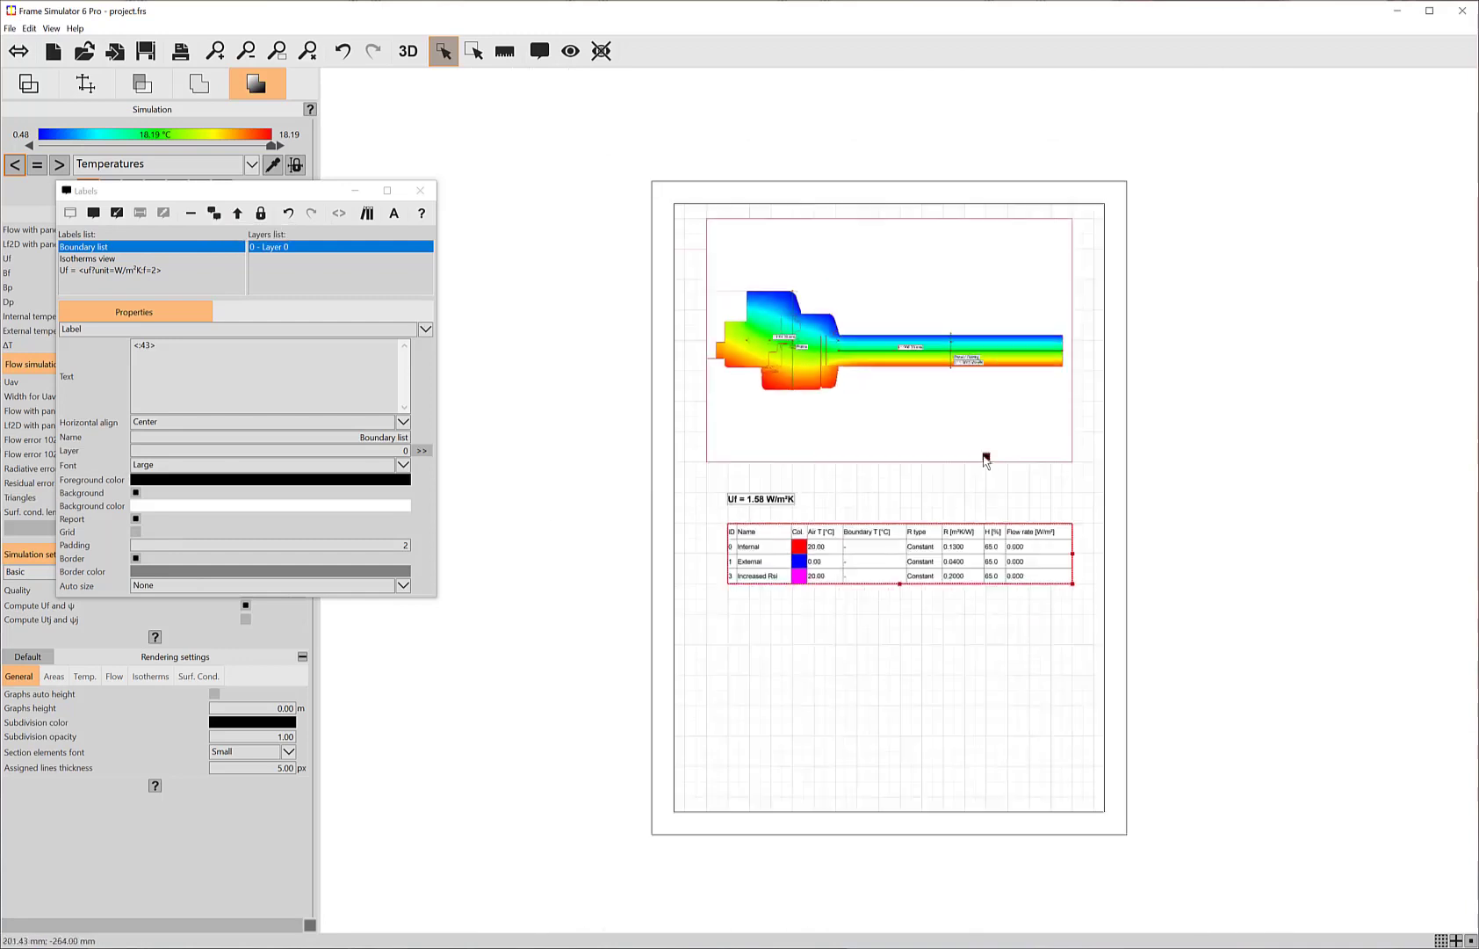
left_click_drag(985, 460, 942, 461)
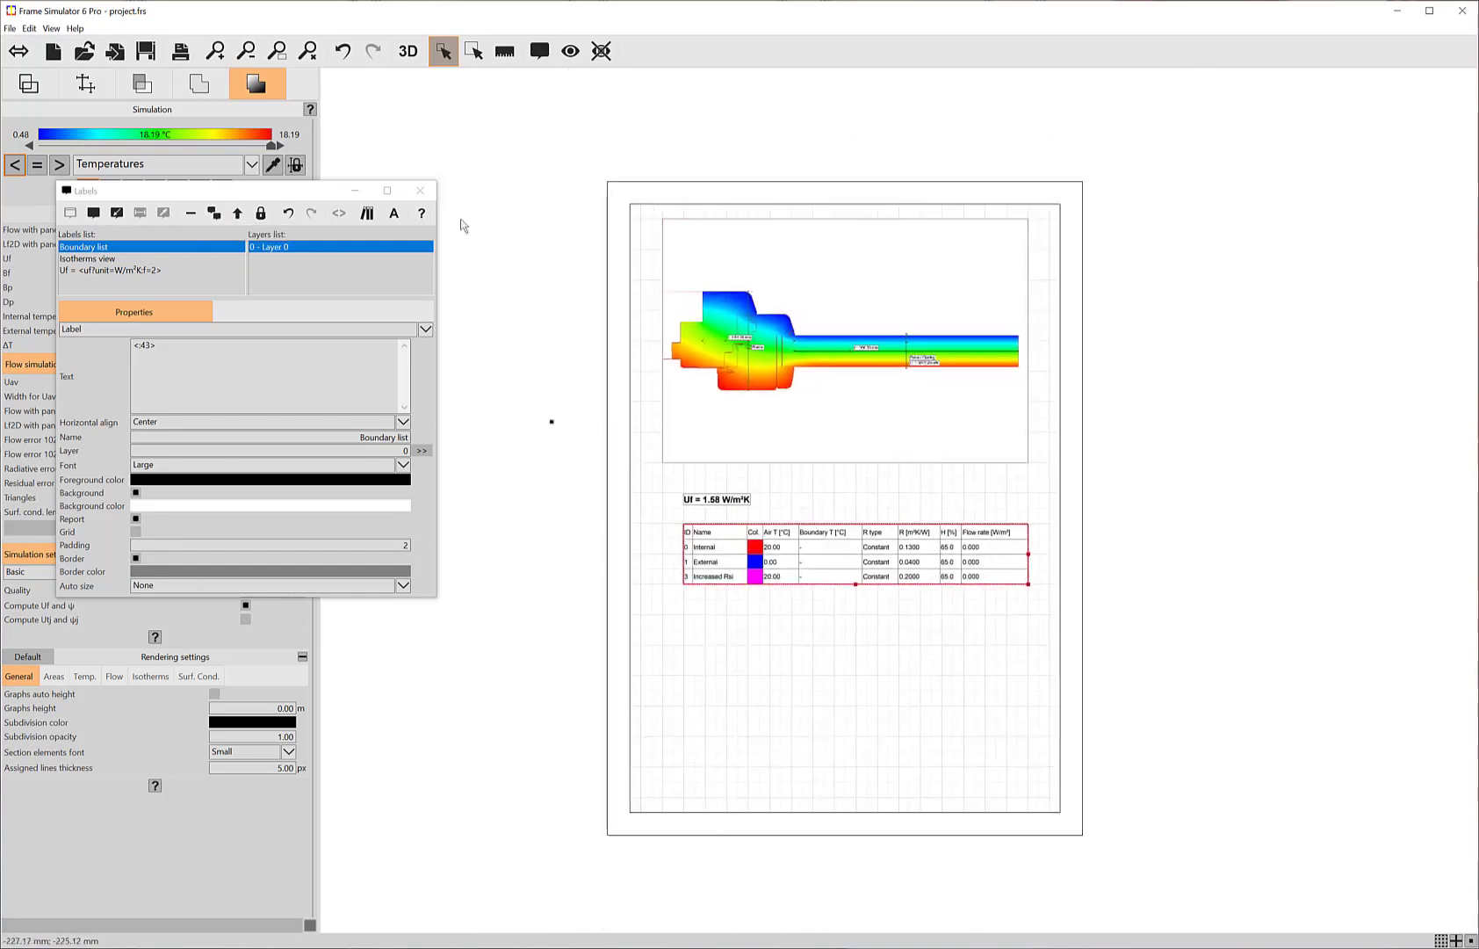
left_click(420, 190)
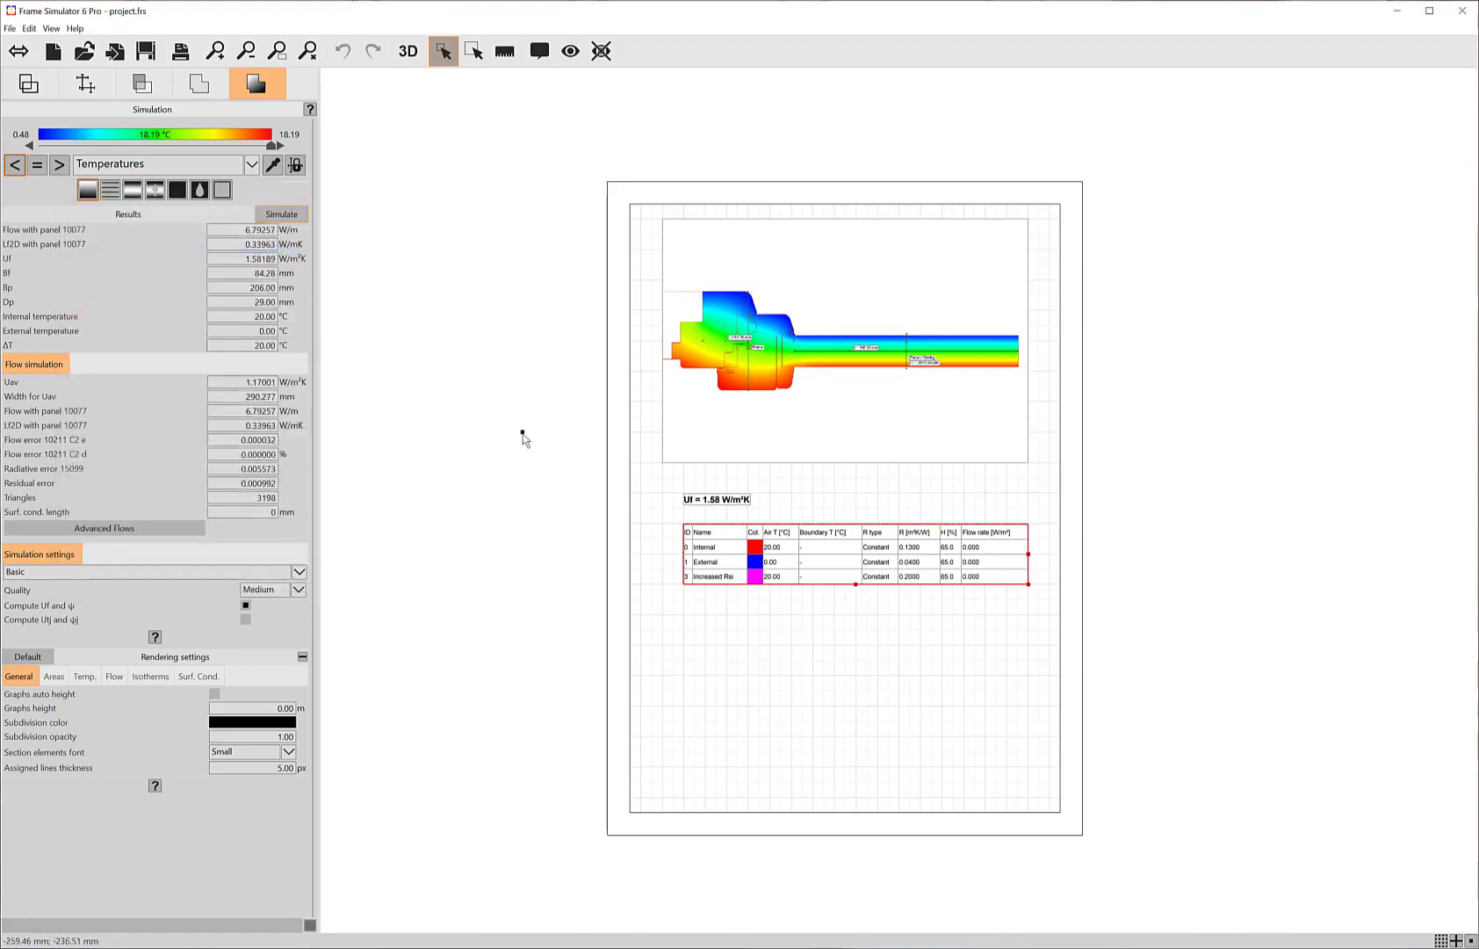
Step: Remove all existing views together with the labels used only by them
left_click(564, 54)
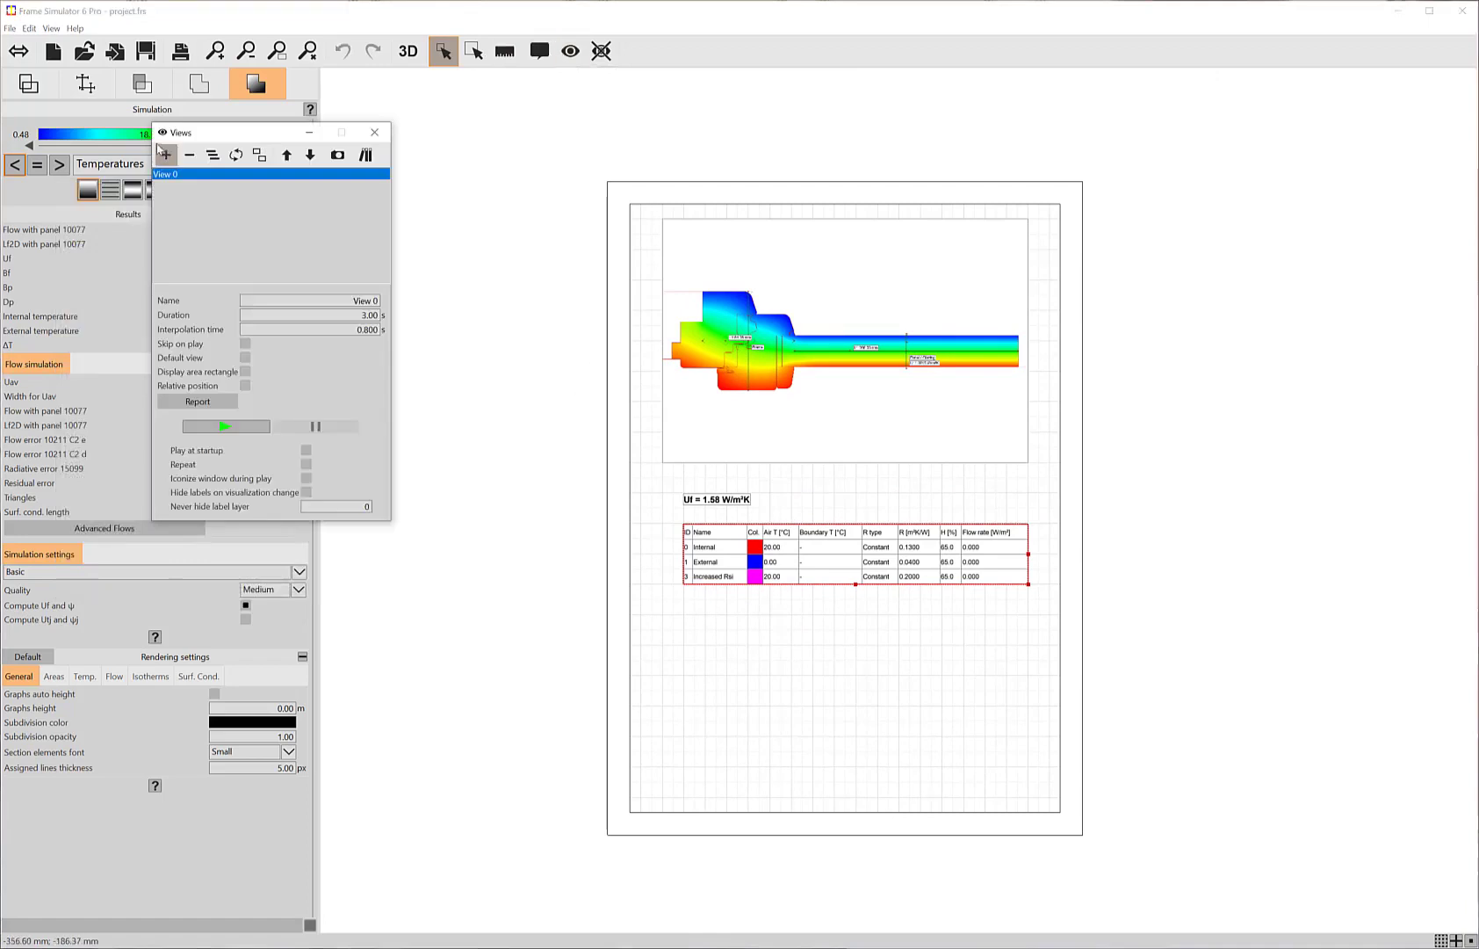
left_click(213, 155)
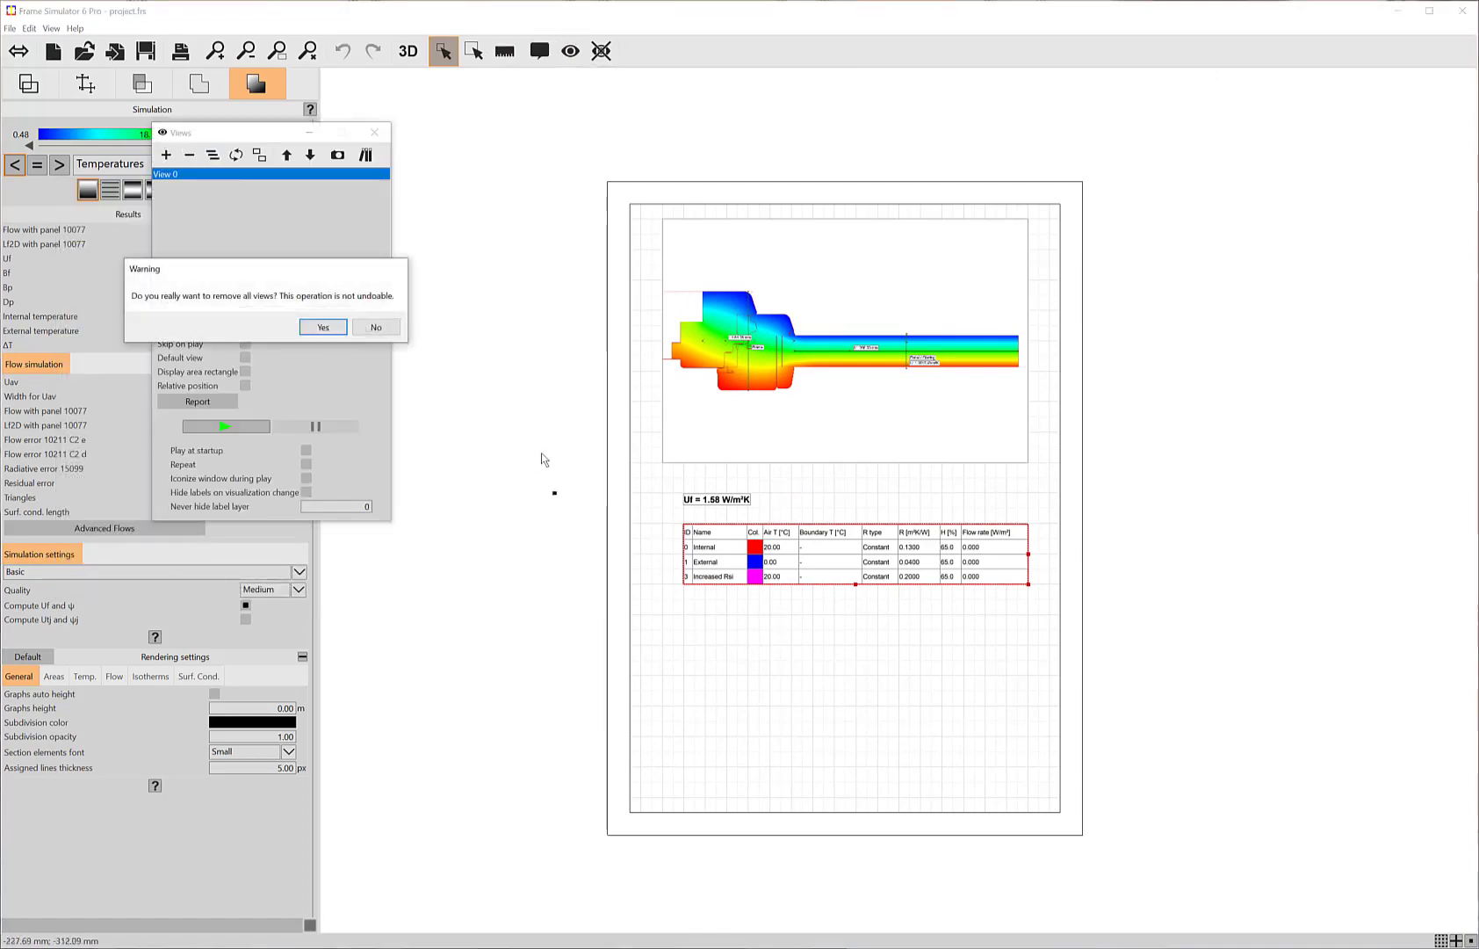
left_click(318, 328)
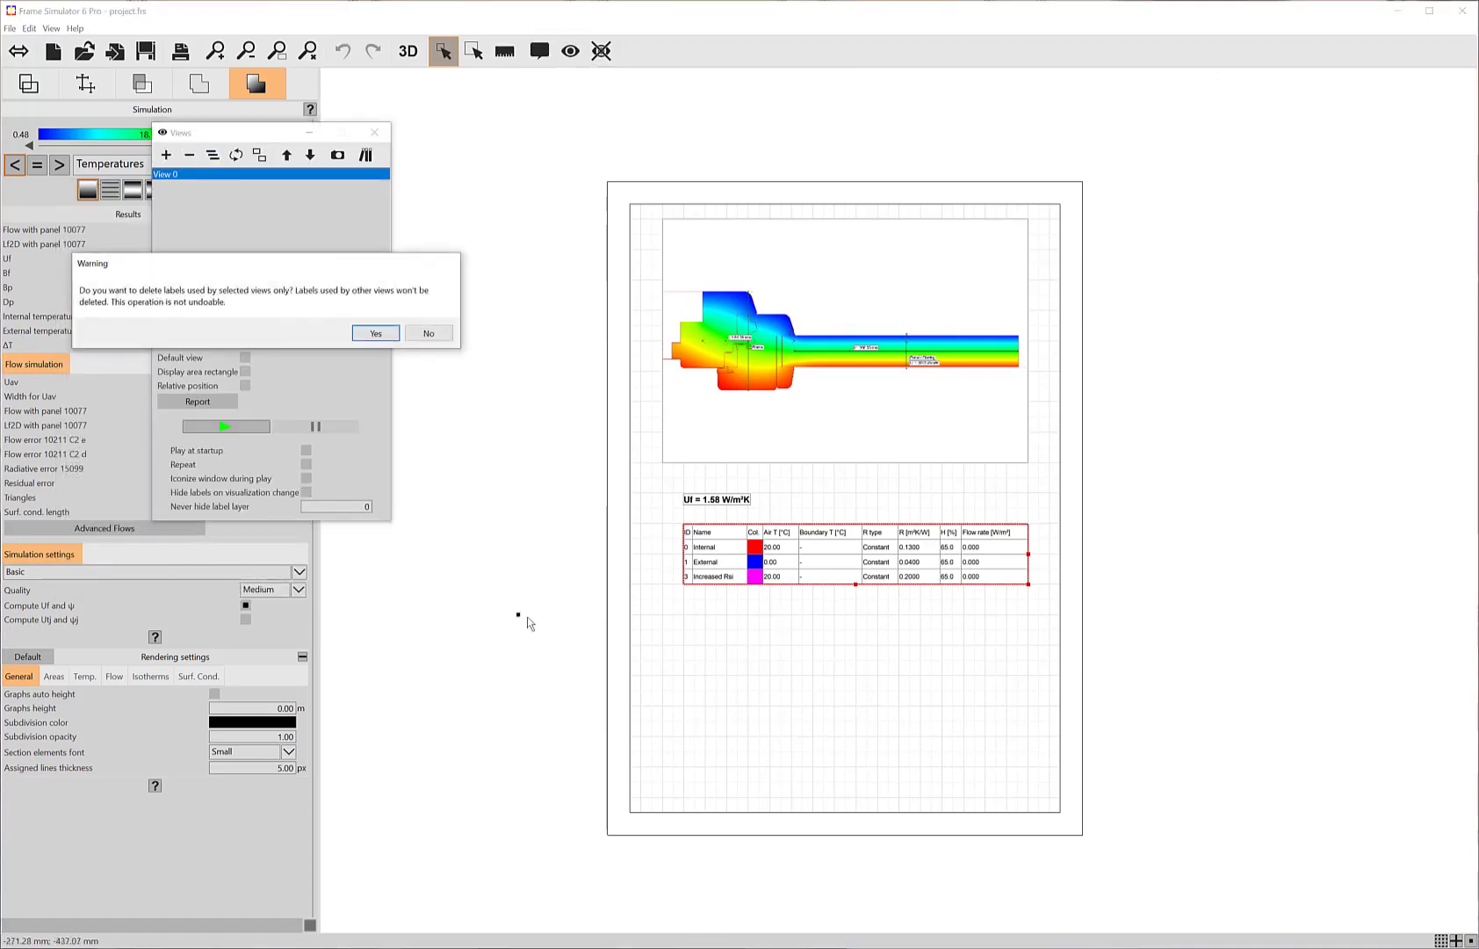
left_click(372, 332)
Step: Load the default Frame Simulator A4 vertical report FSPROA4V1O-Frames Uf from the views library
left_click(368, 159)
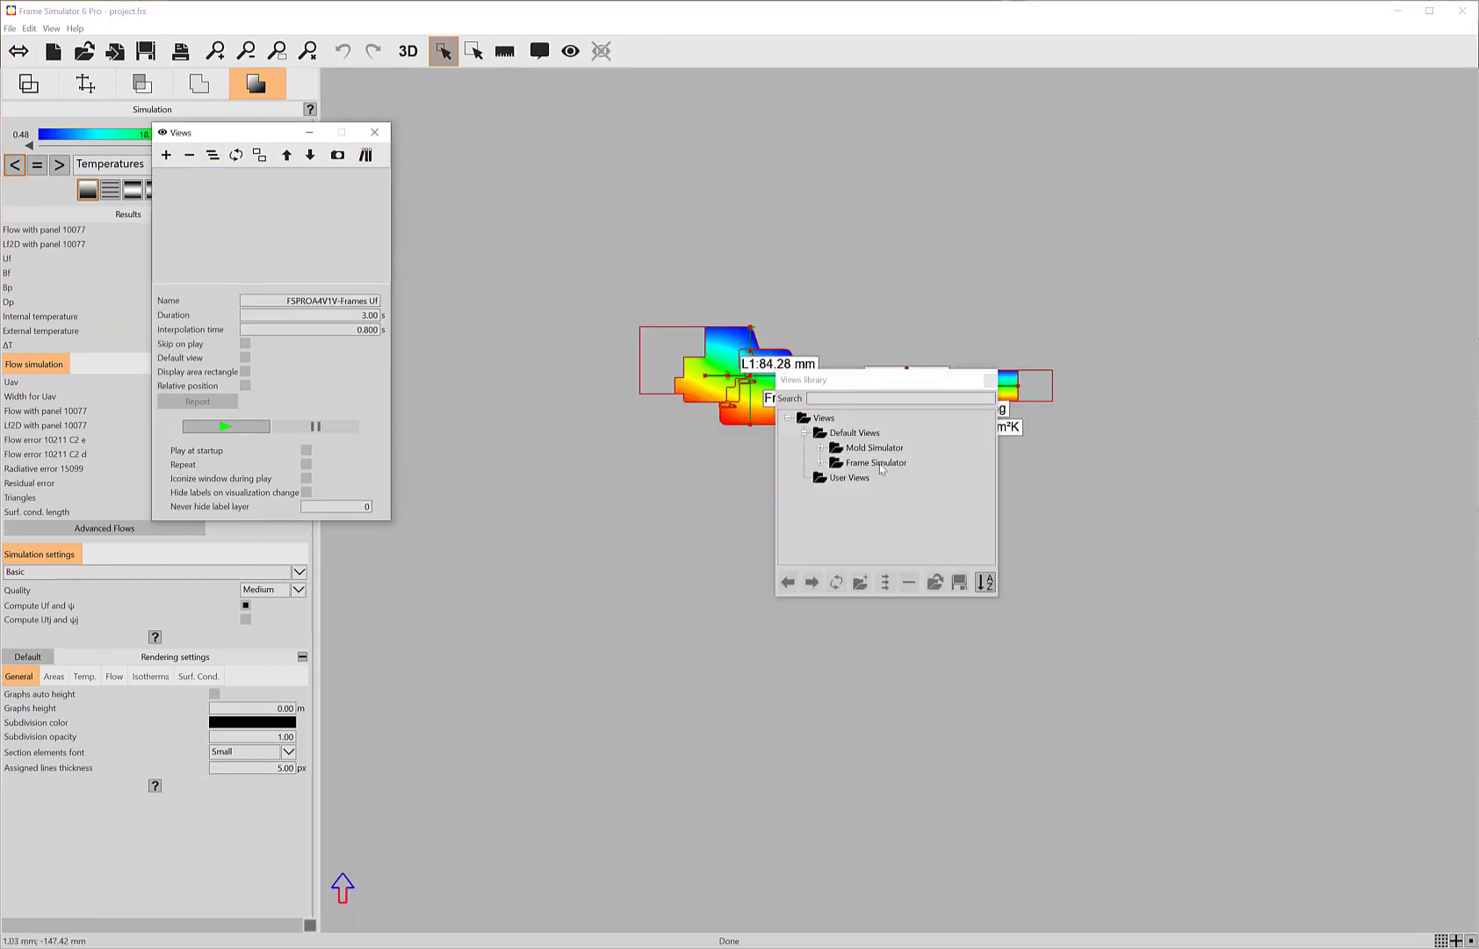
left_click(821, 463)
left_click(837, 479)
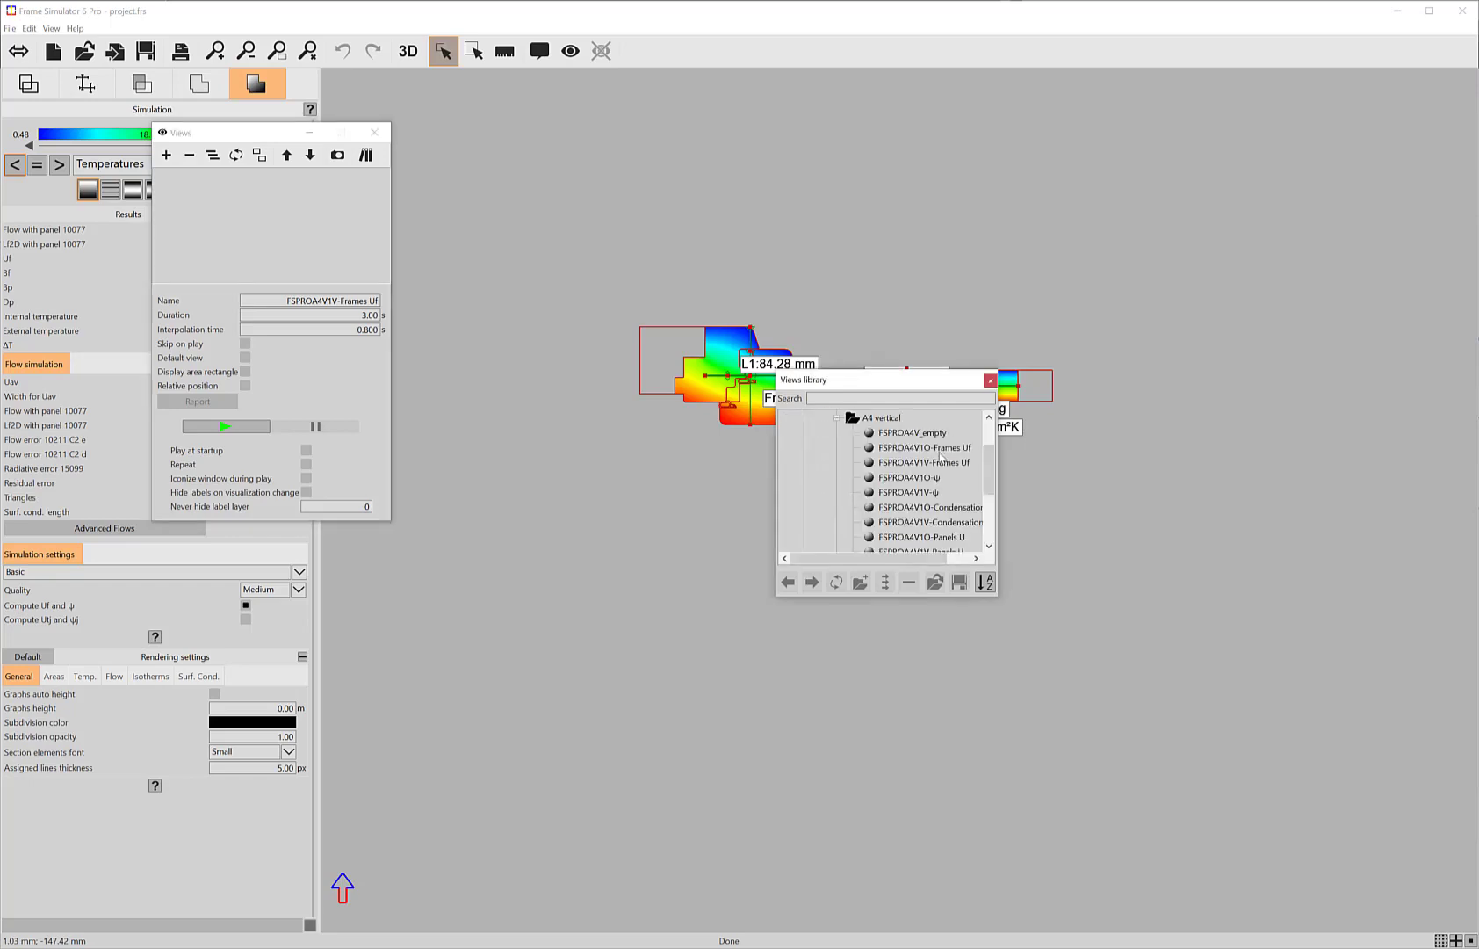
double_click(924, 448)
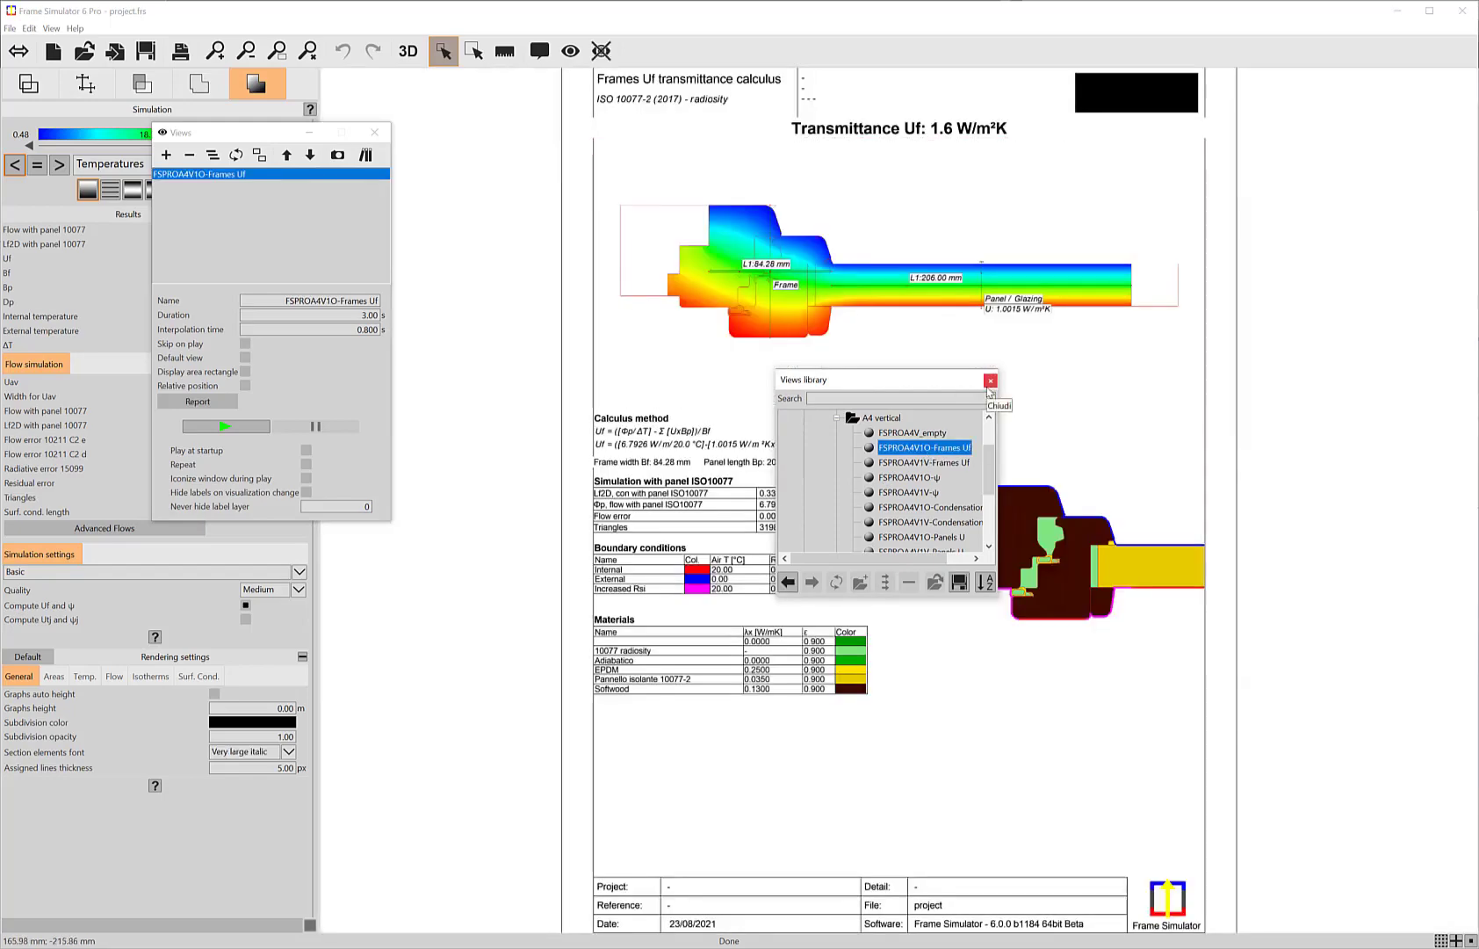
left_click(990, 381)
left_click(374, 131)
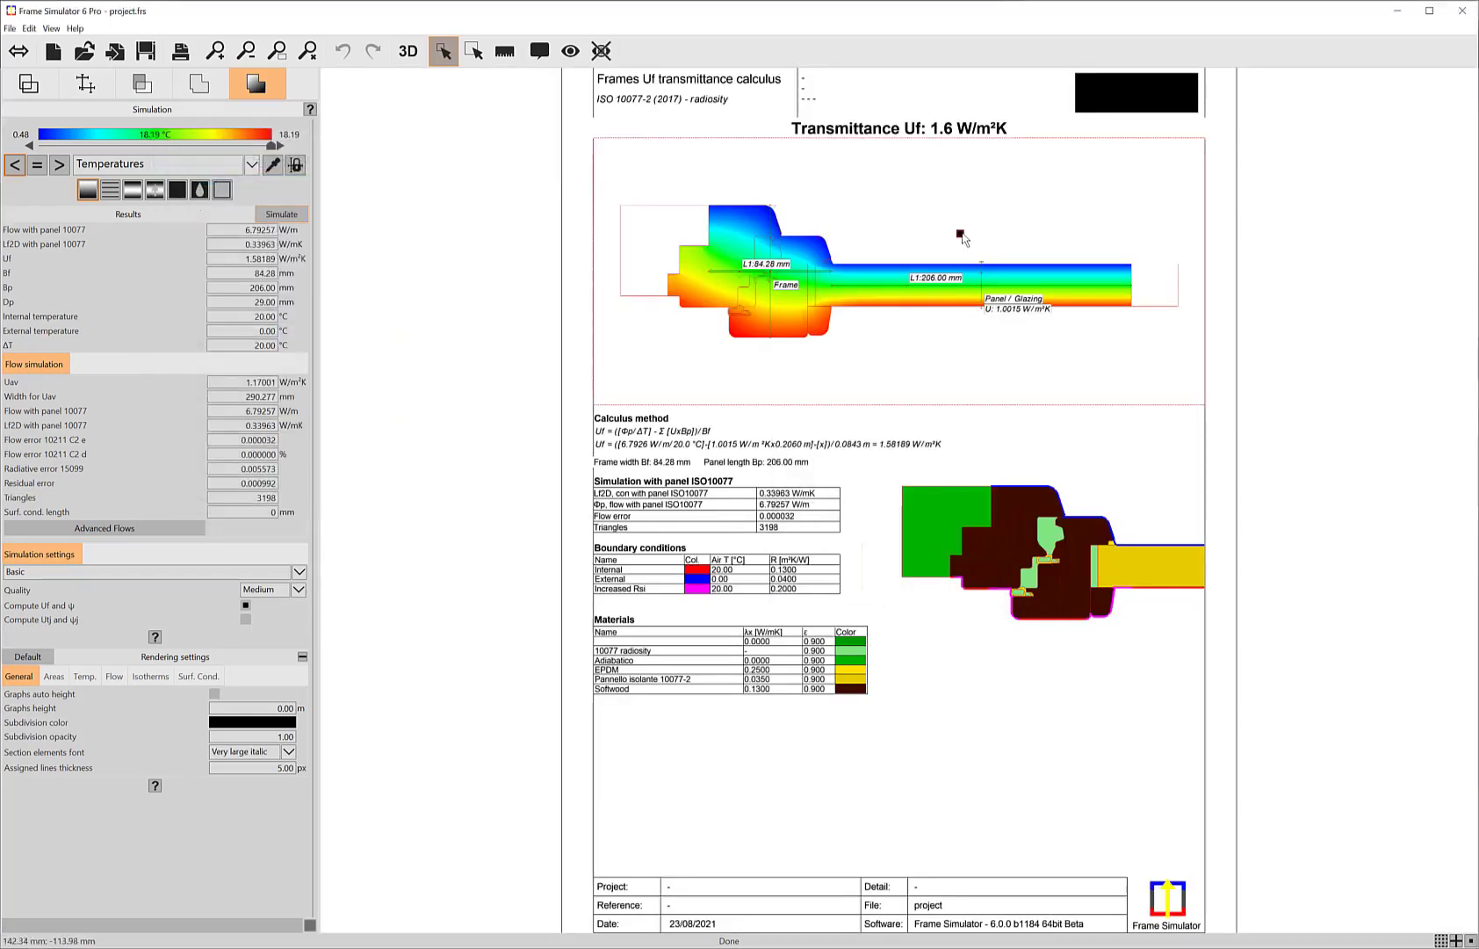
Step: Examine the report page and the custom tags used by the header's company data and company logo labels
scroll(947, 485, "down", 2)
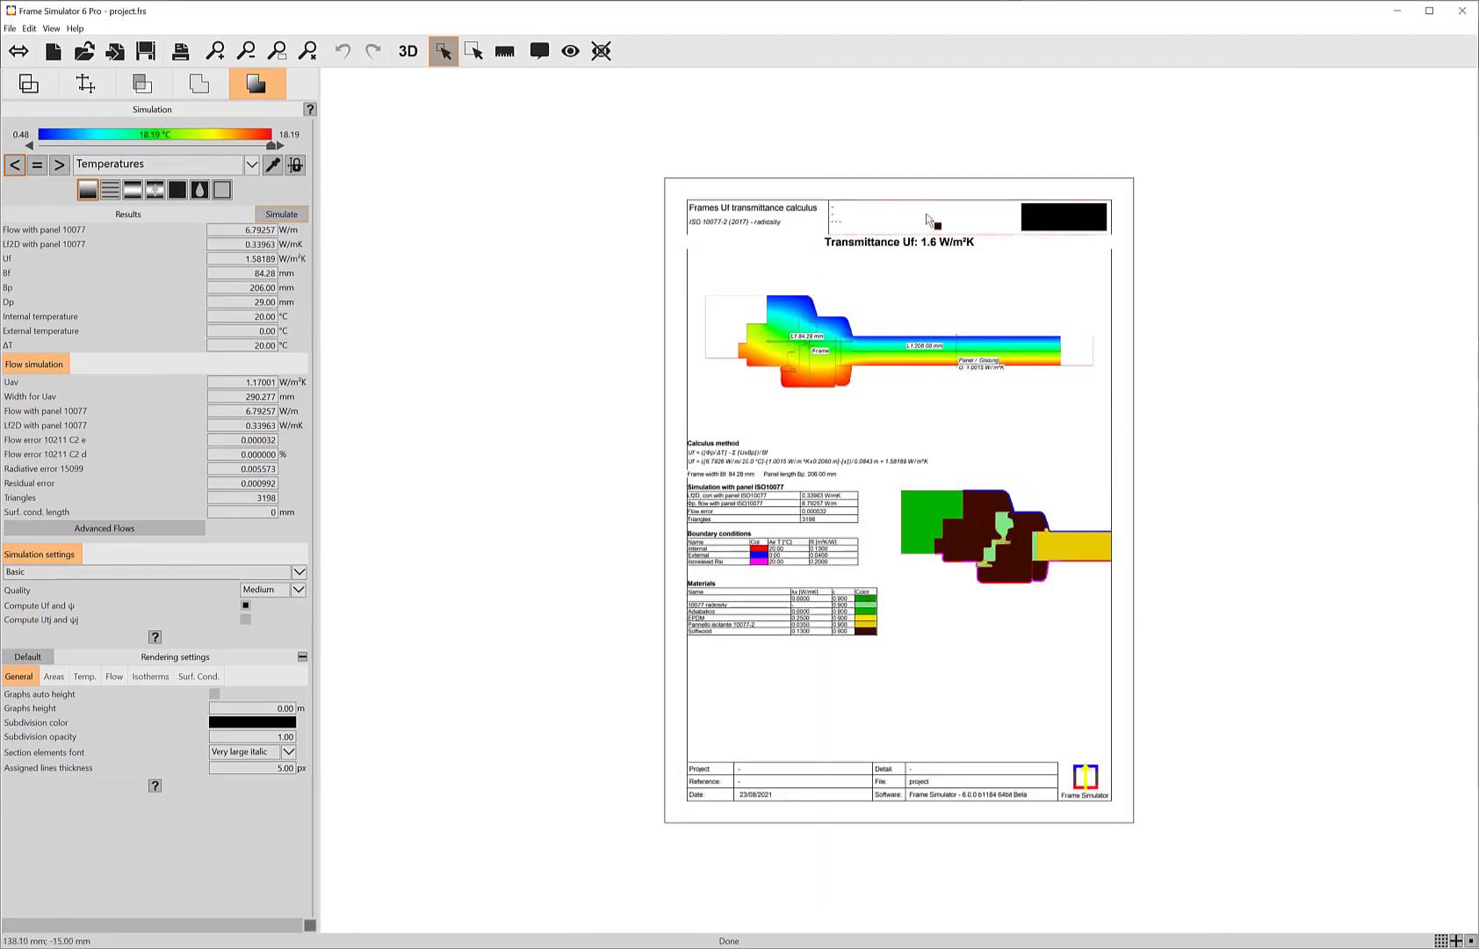
scroll(929, 209, "up", 2)
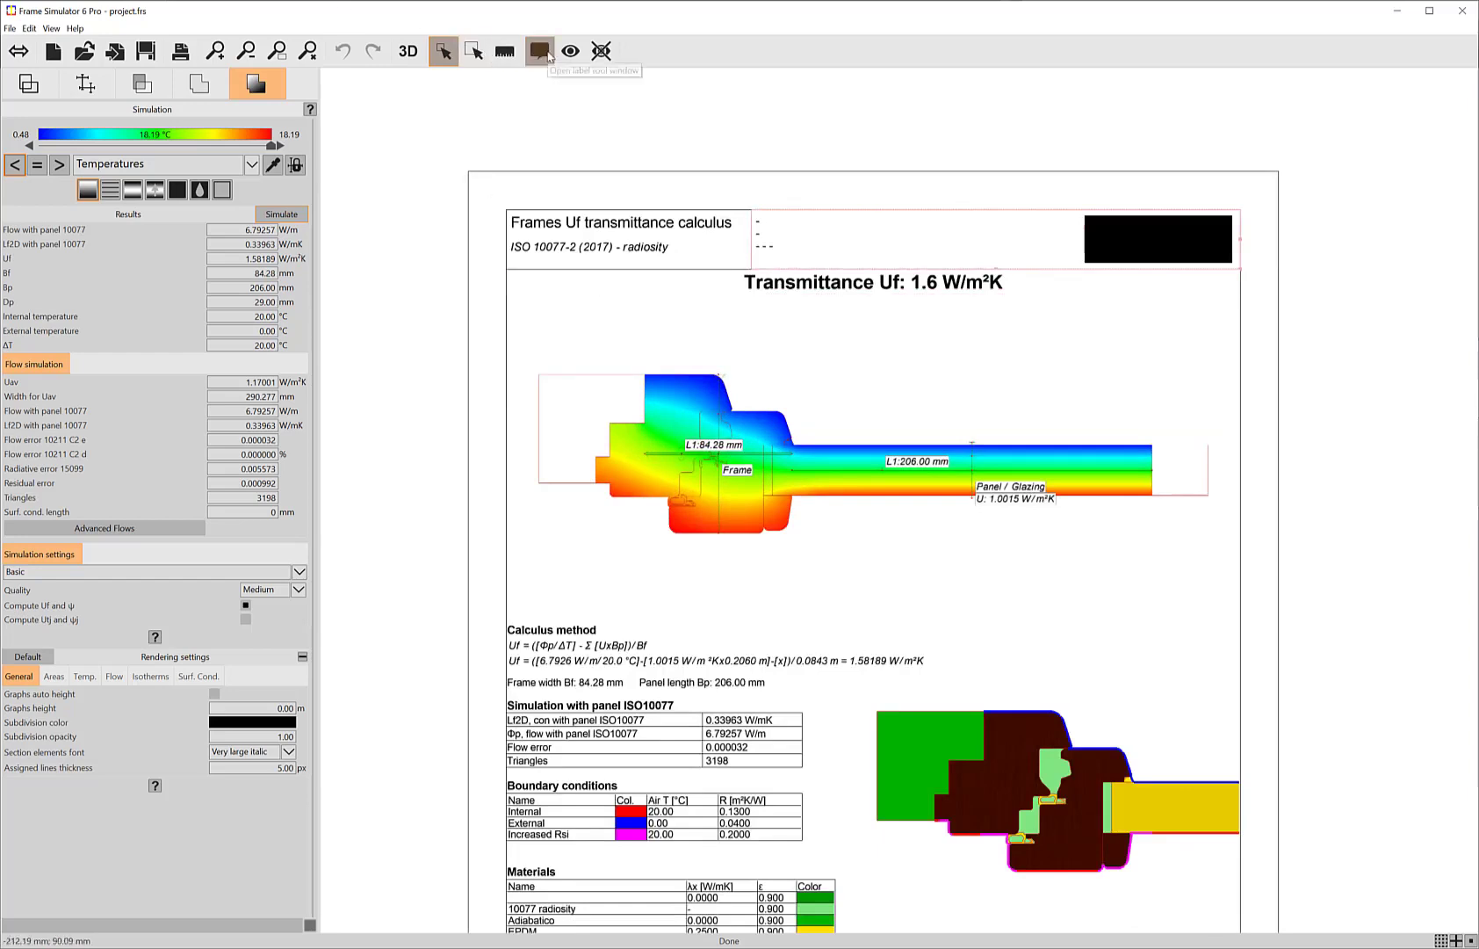
left_click(541, 54)
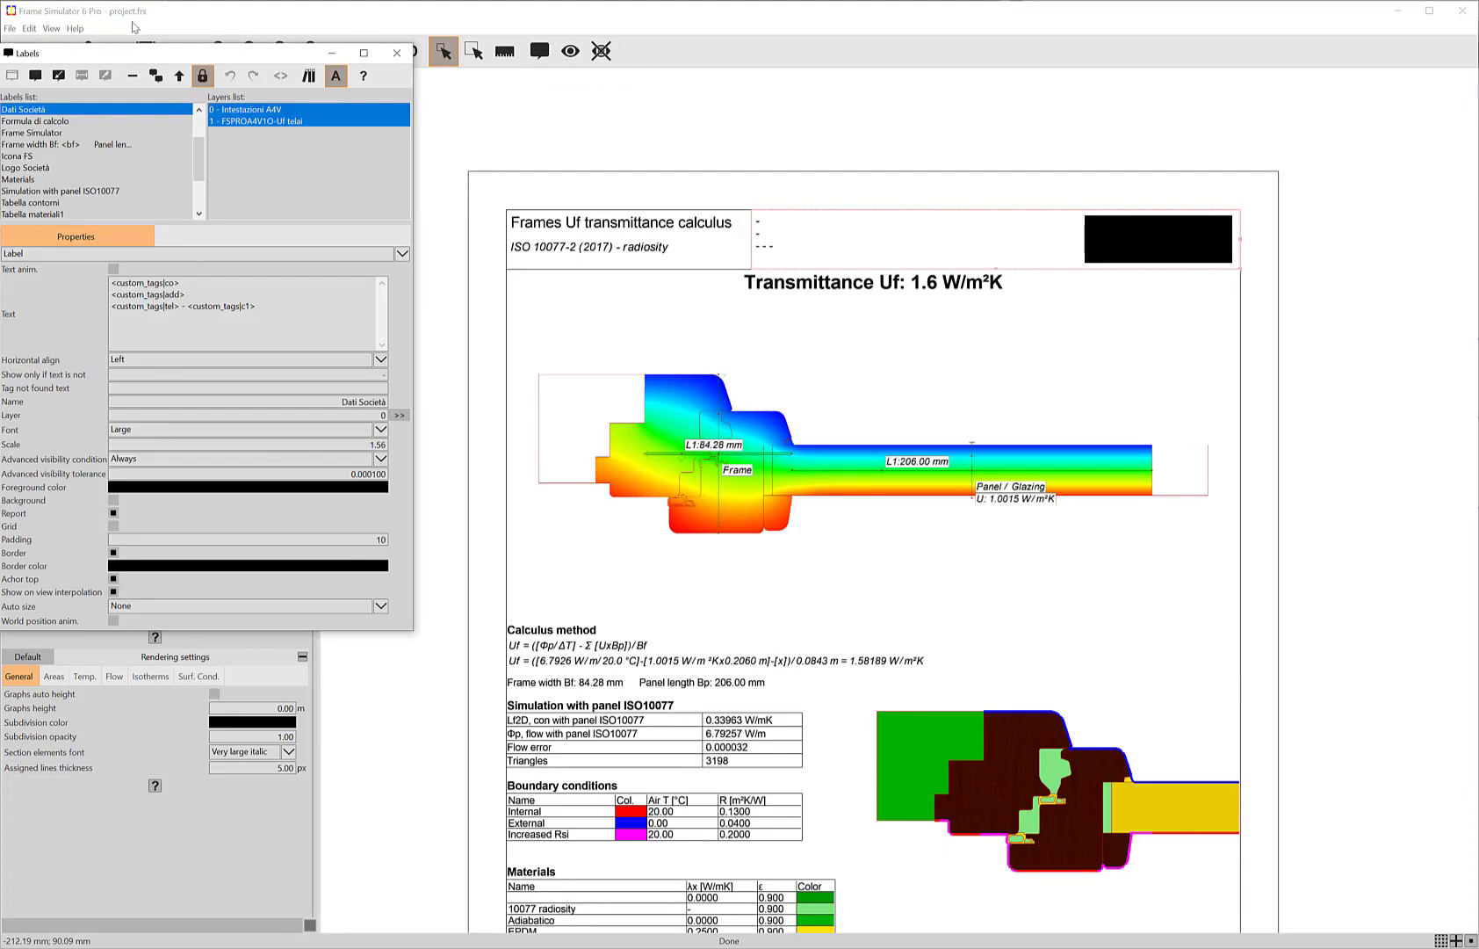
left_click(51, 28)
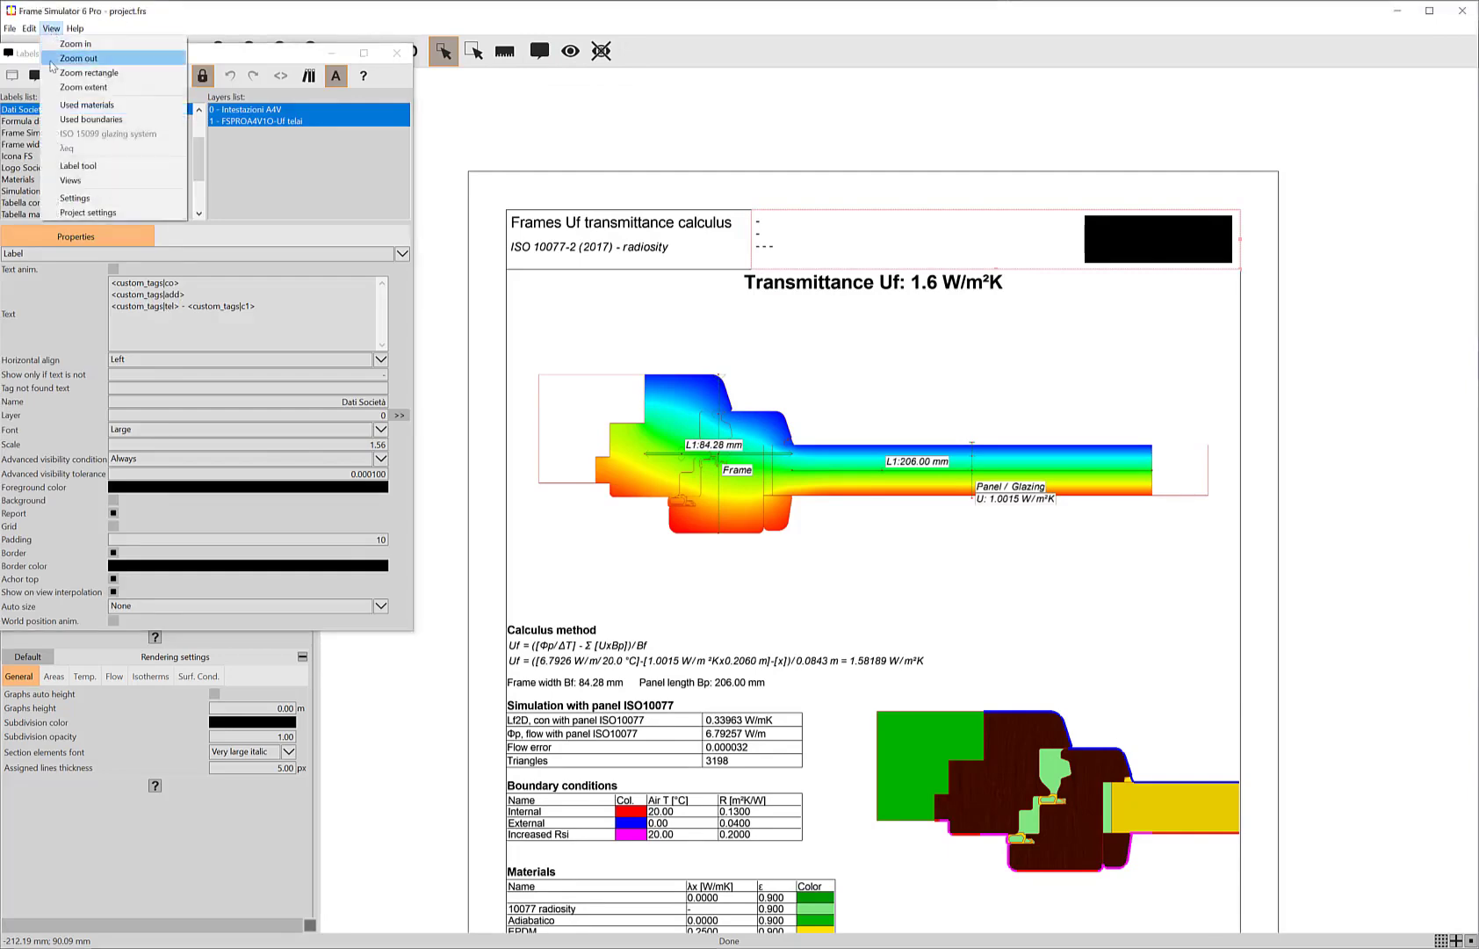
left_click(1107, 235)
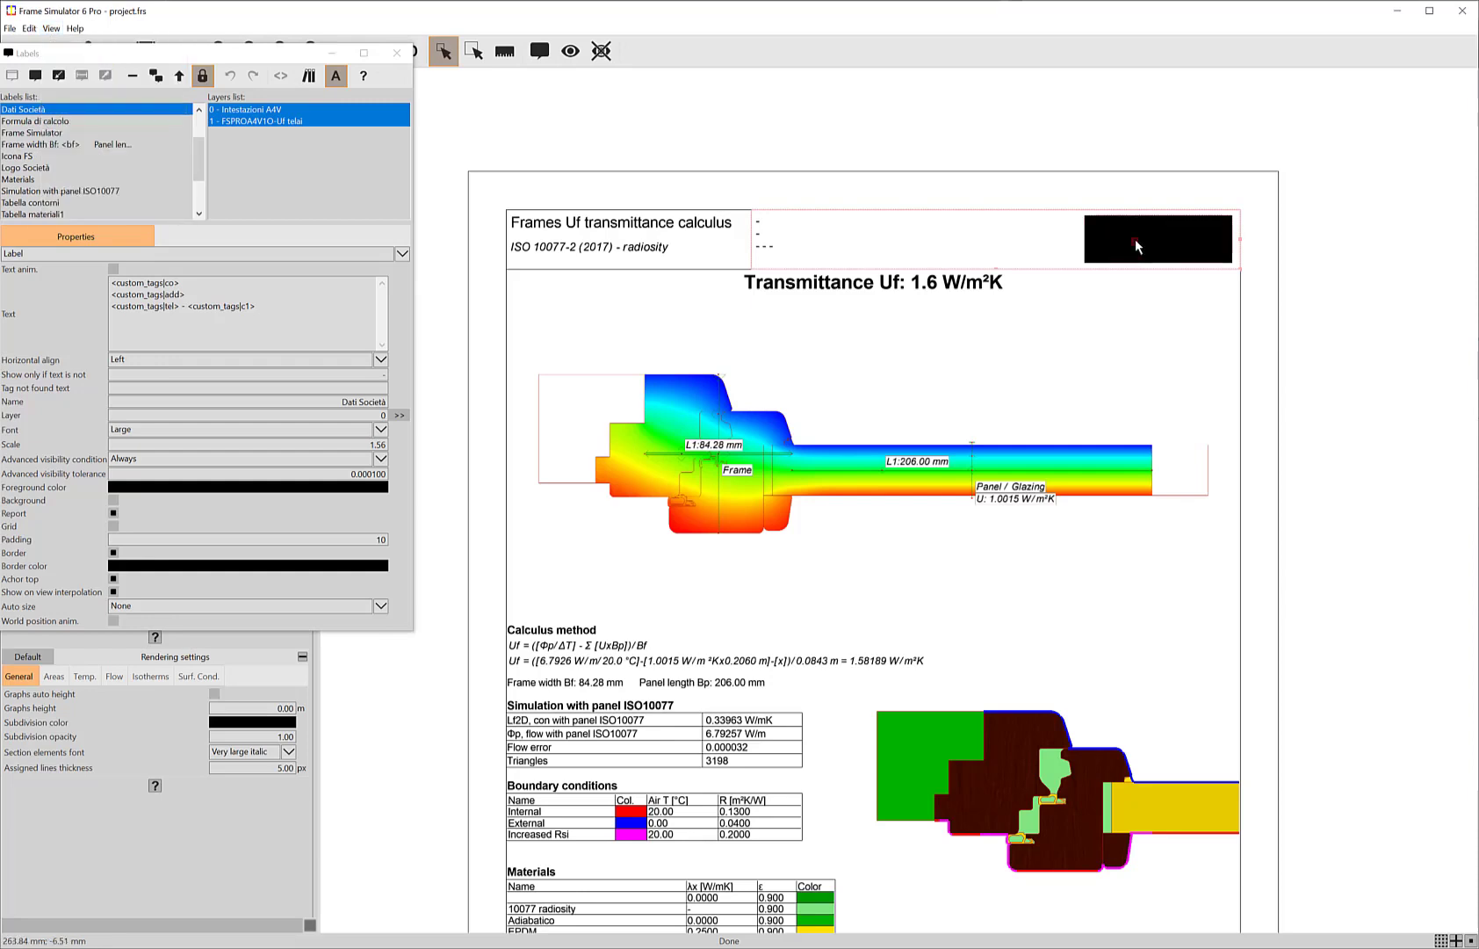
left_click(1136, 246)
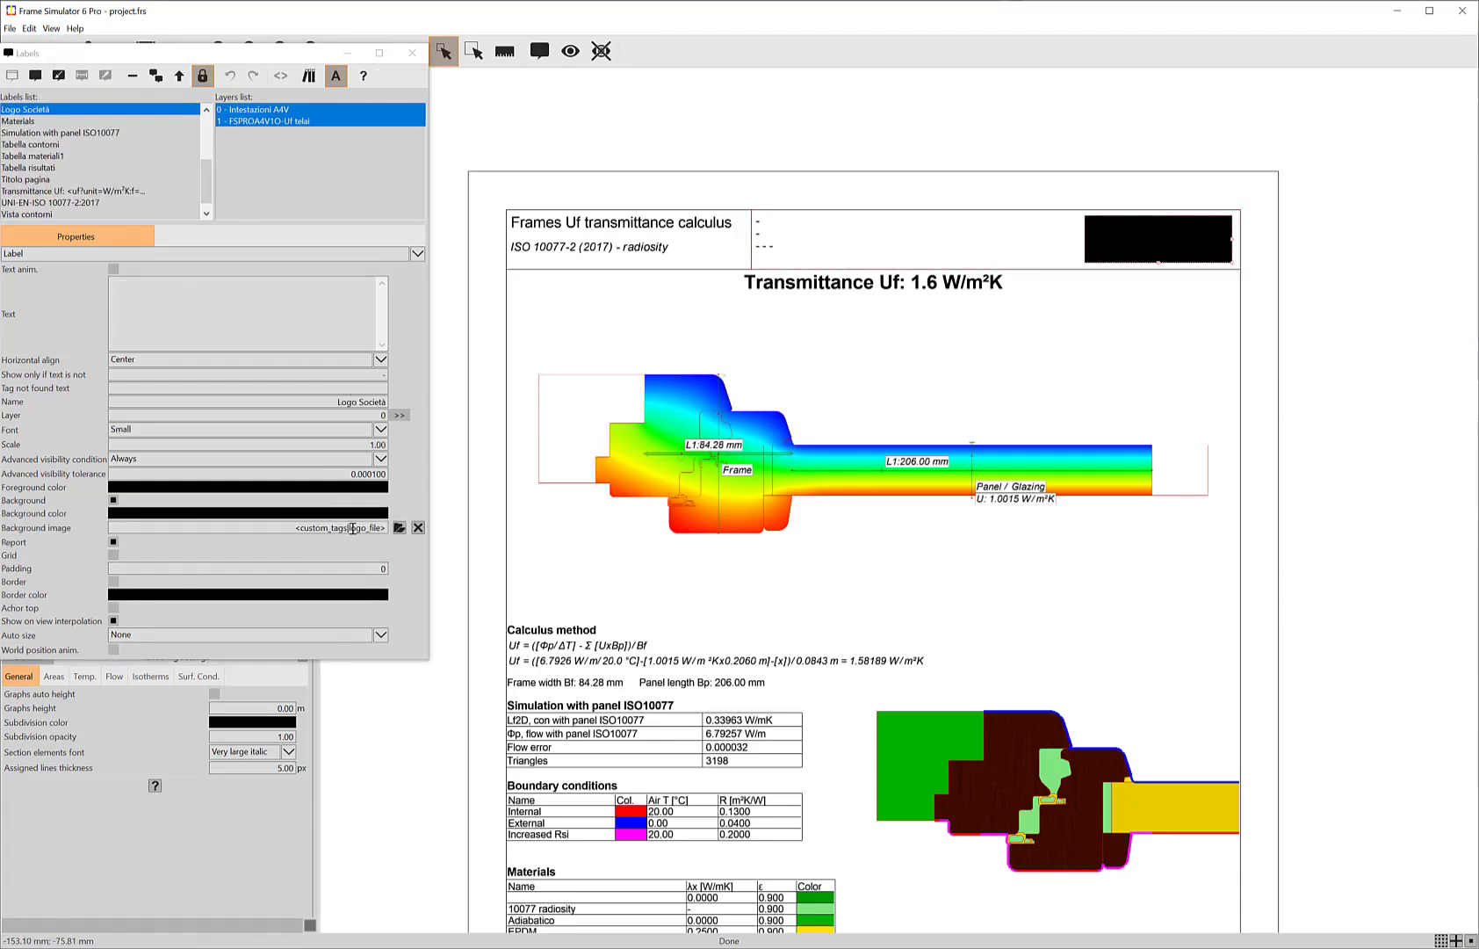
Step: Set the Company tag to FluidInteractive and the Address tag to Italy in the program settings
left_click(51, 29)
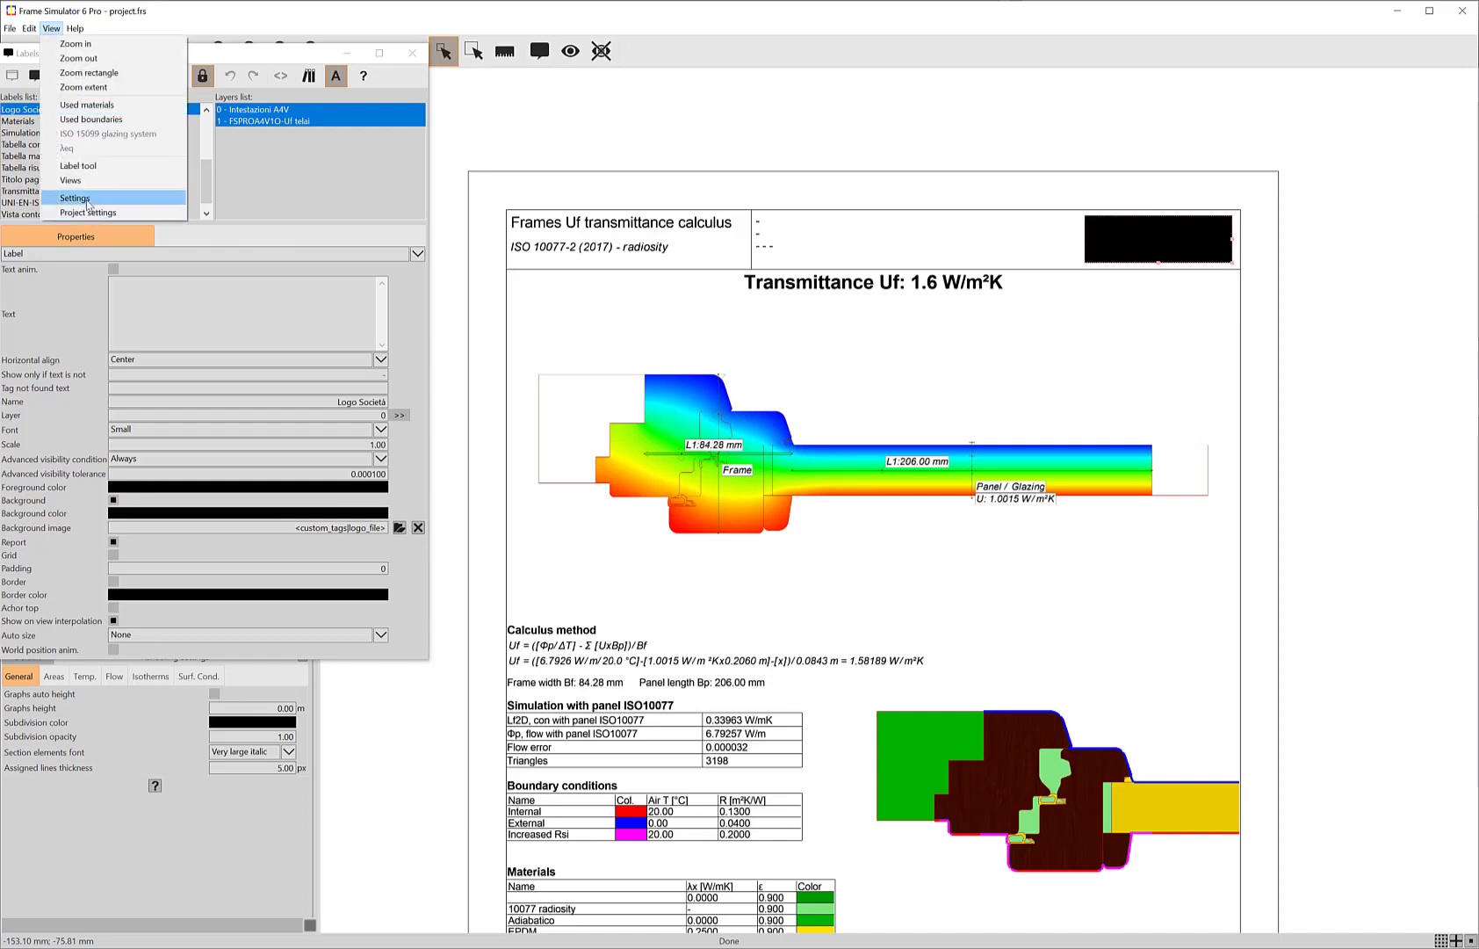
left_click(75, 199)
left_click(1006, 462)
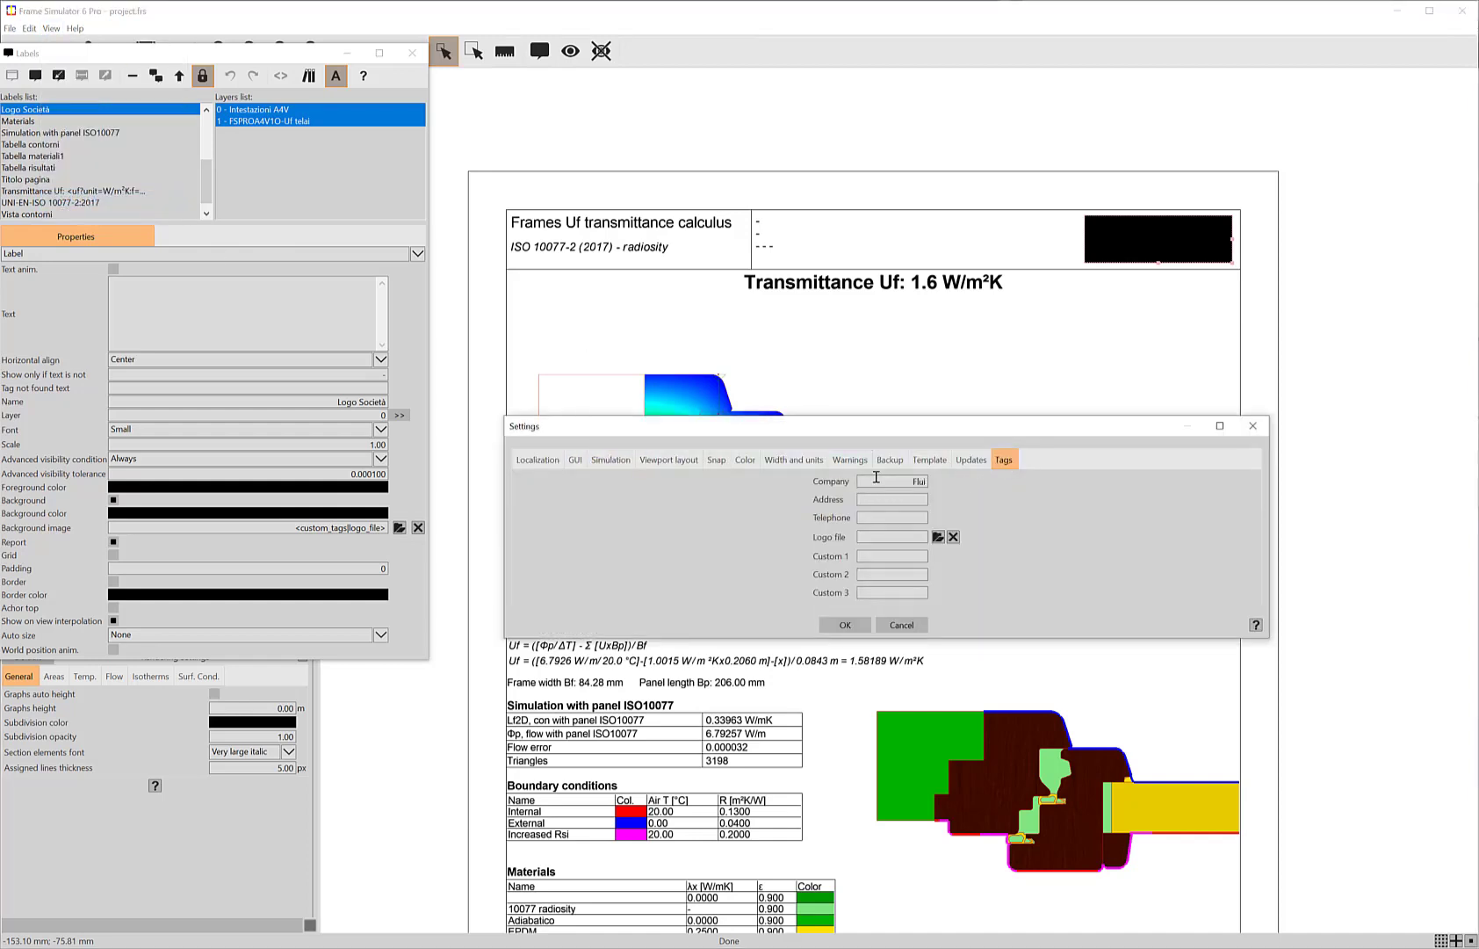
left_click(876, 477)
type("FluidIntera")
type("ive")
Step: Assign fluidinteractive.png as the logo file tag and apply the settings
left_click(938, 536)
double_click(847, 554)
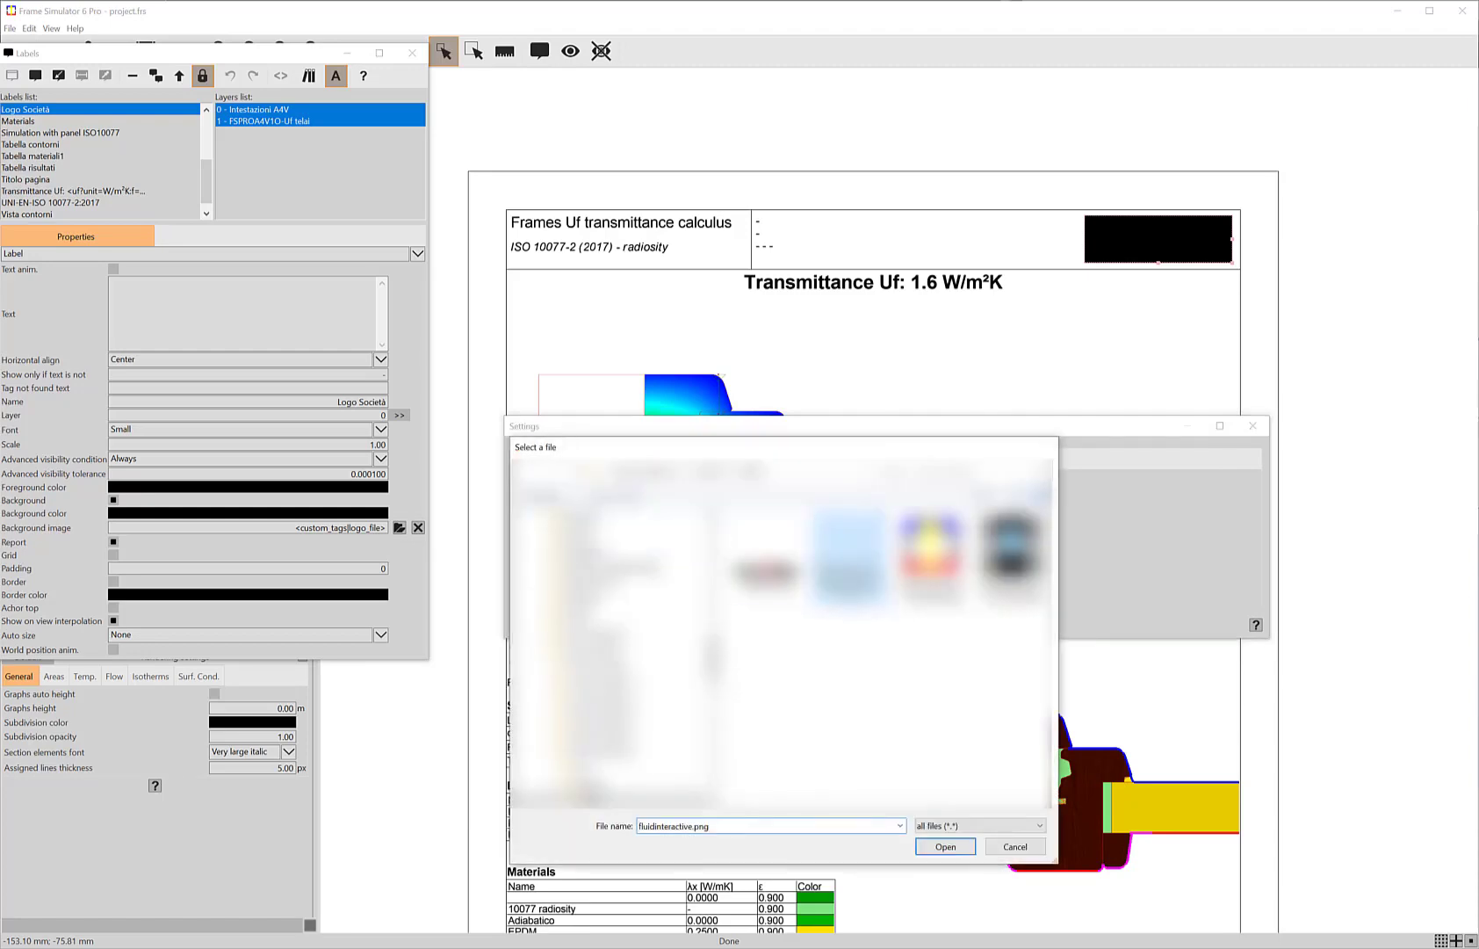
left_click(856, 625)
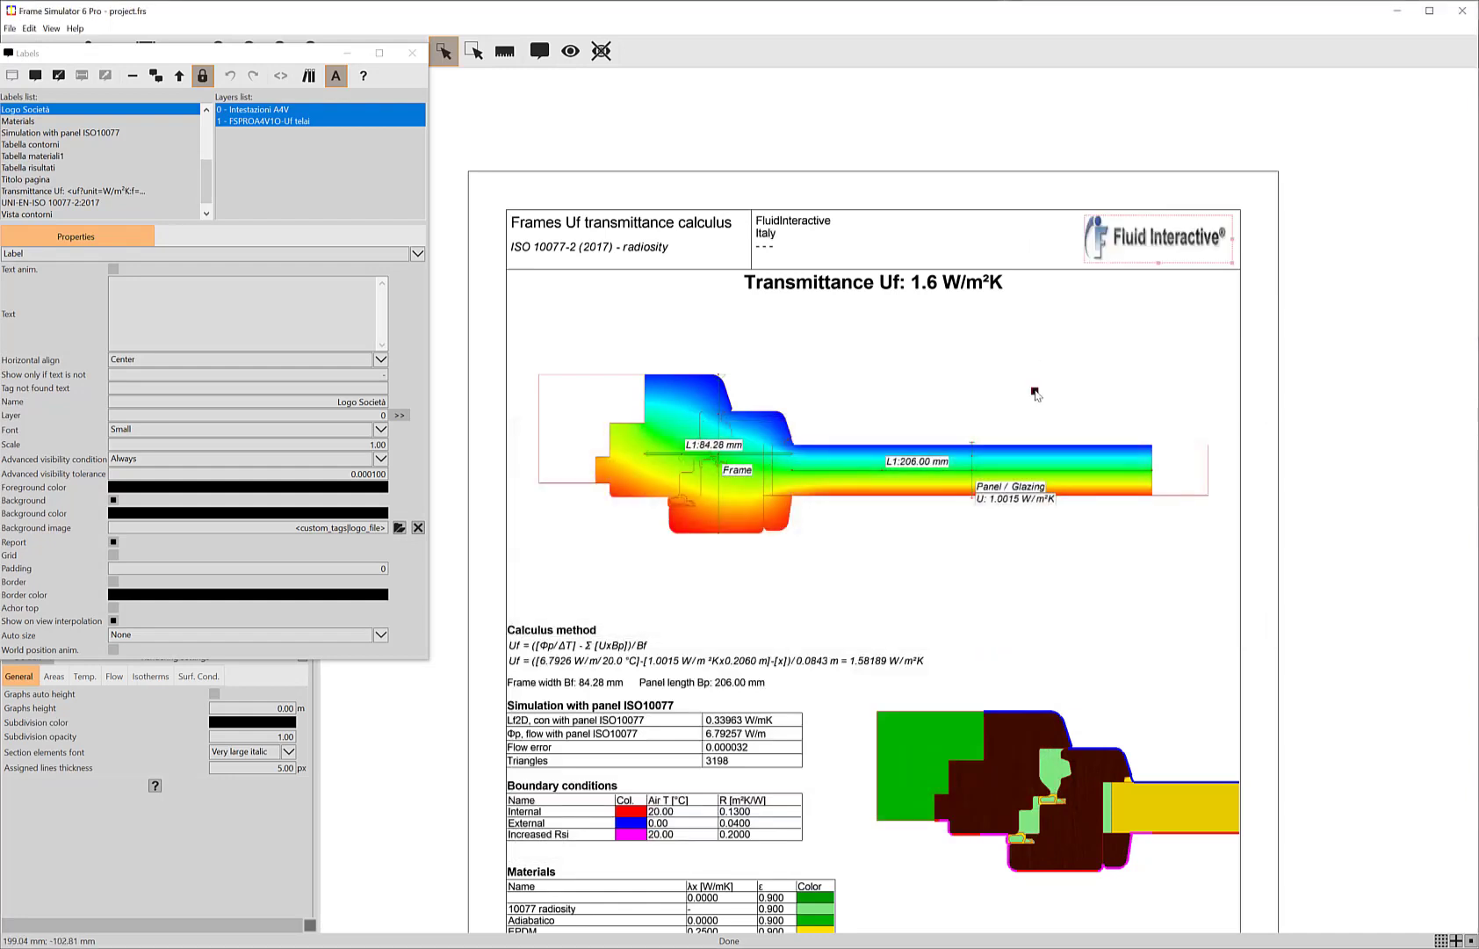
Step: Fill in the project tags used by the report's title block: project name Report Views Tutorial and client name FluidInteractive
scroll(918, 523, "down", 5)
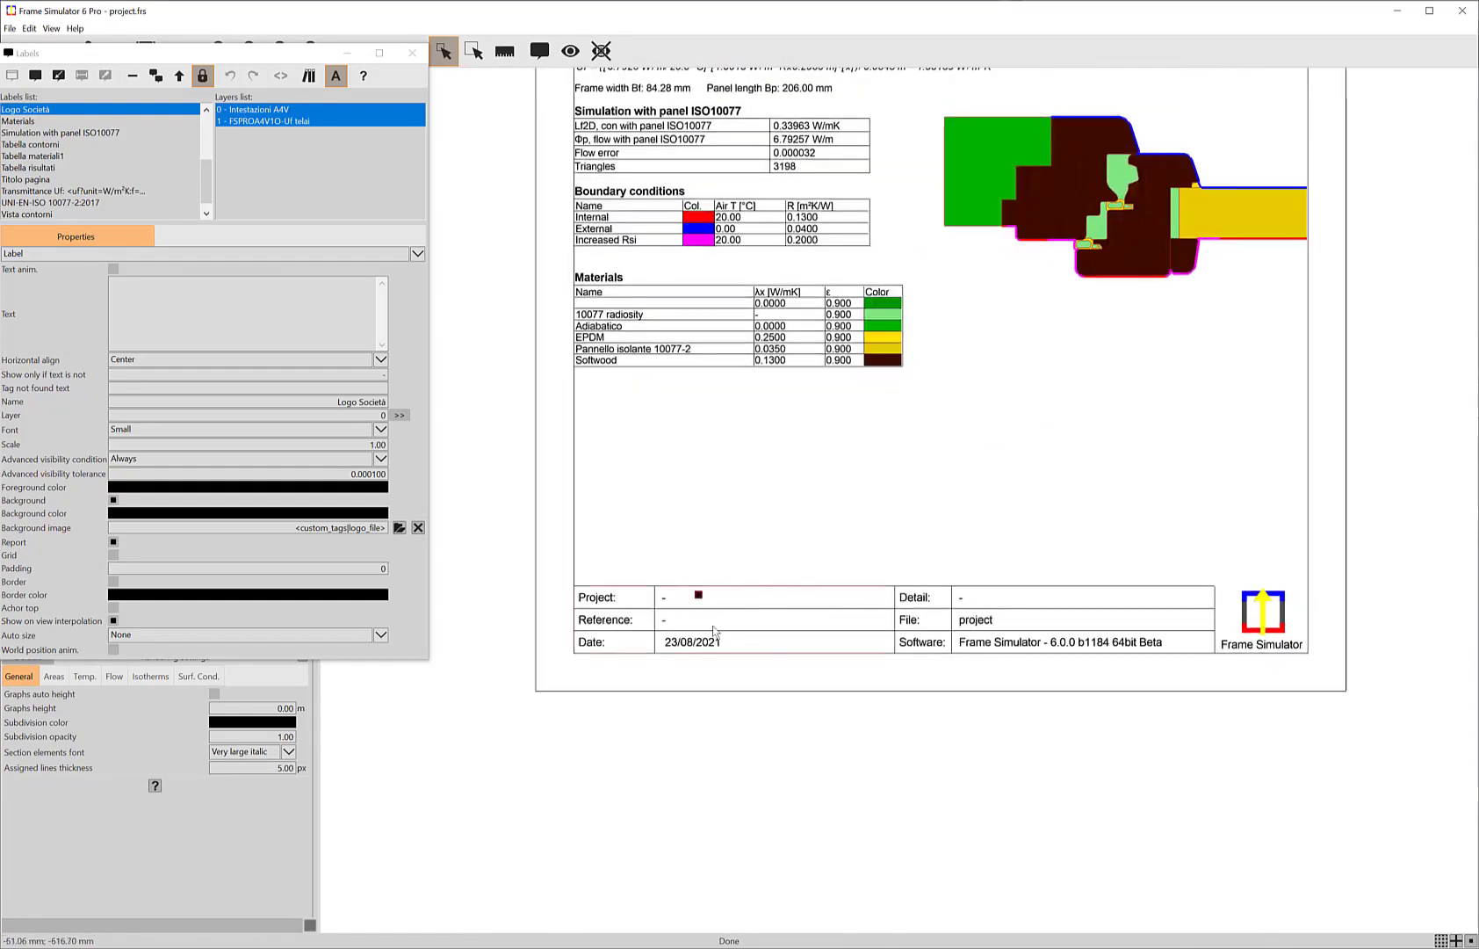
left_click(713, 629)
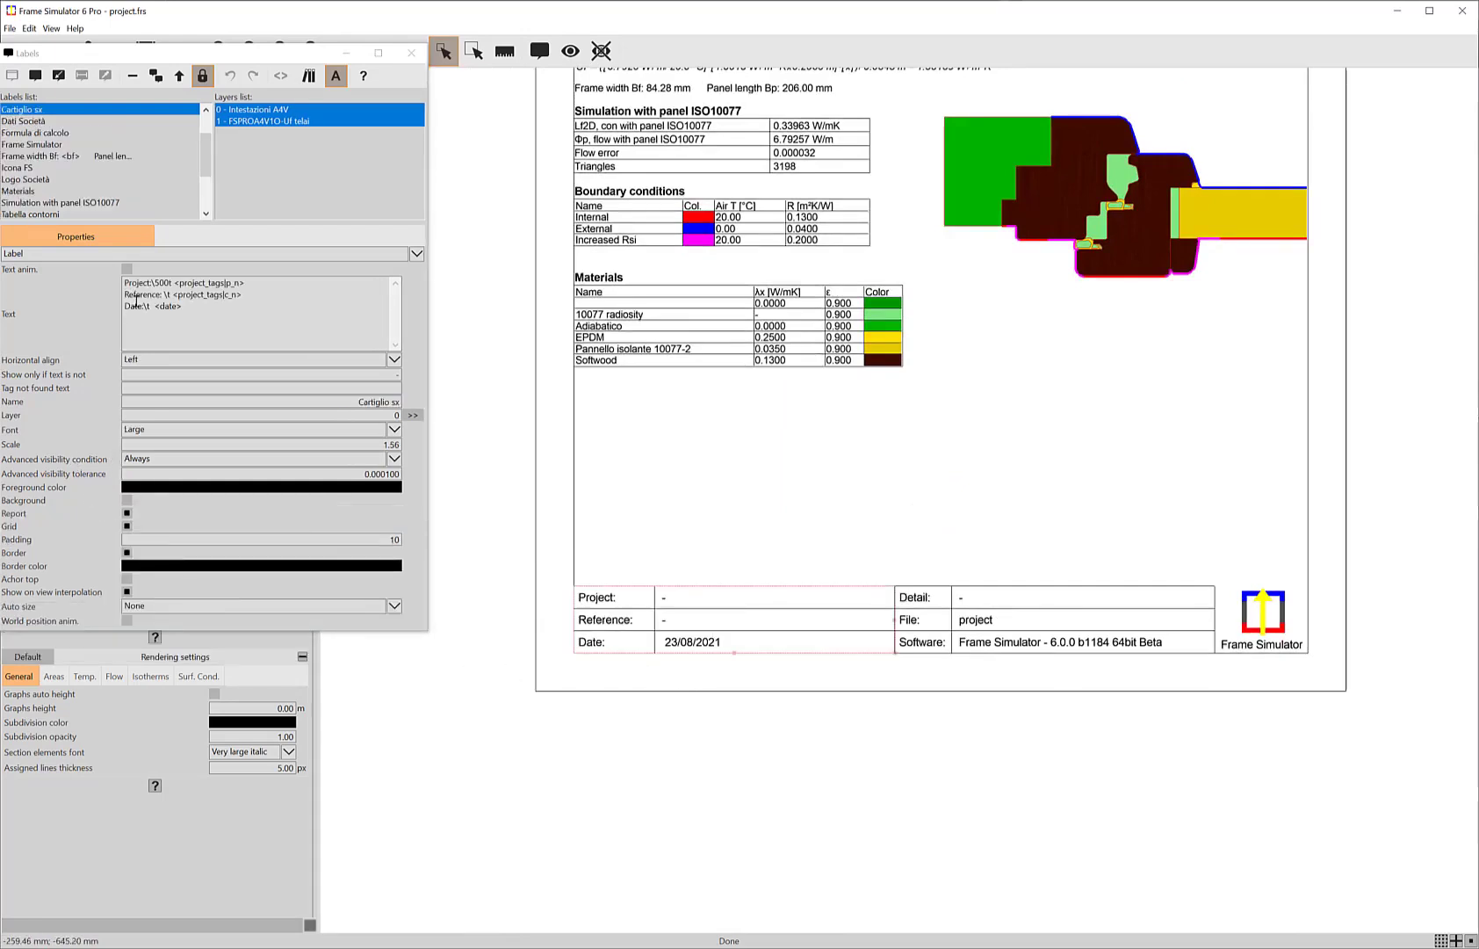
left_click(53, 31)
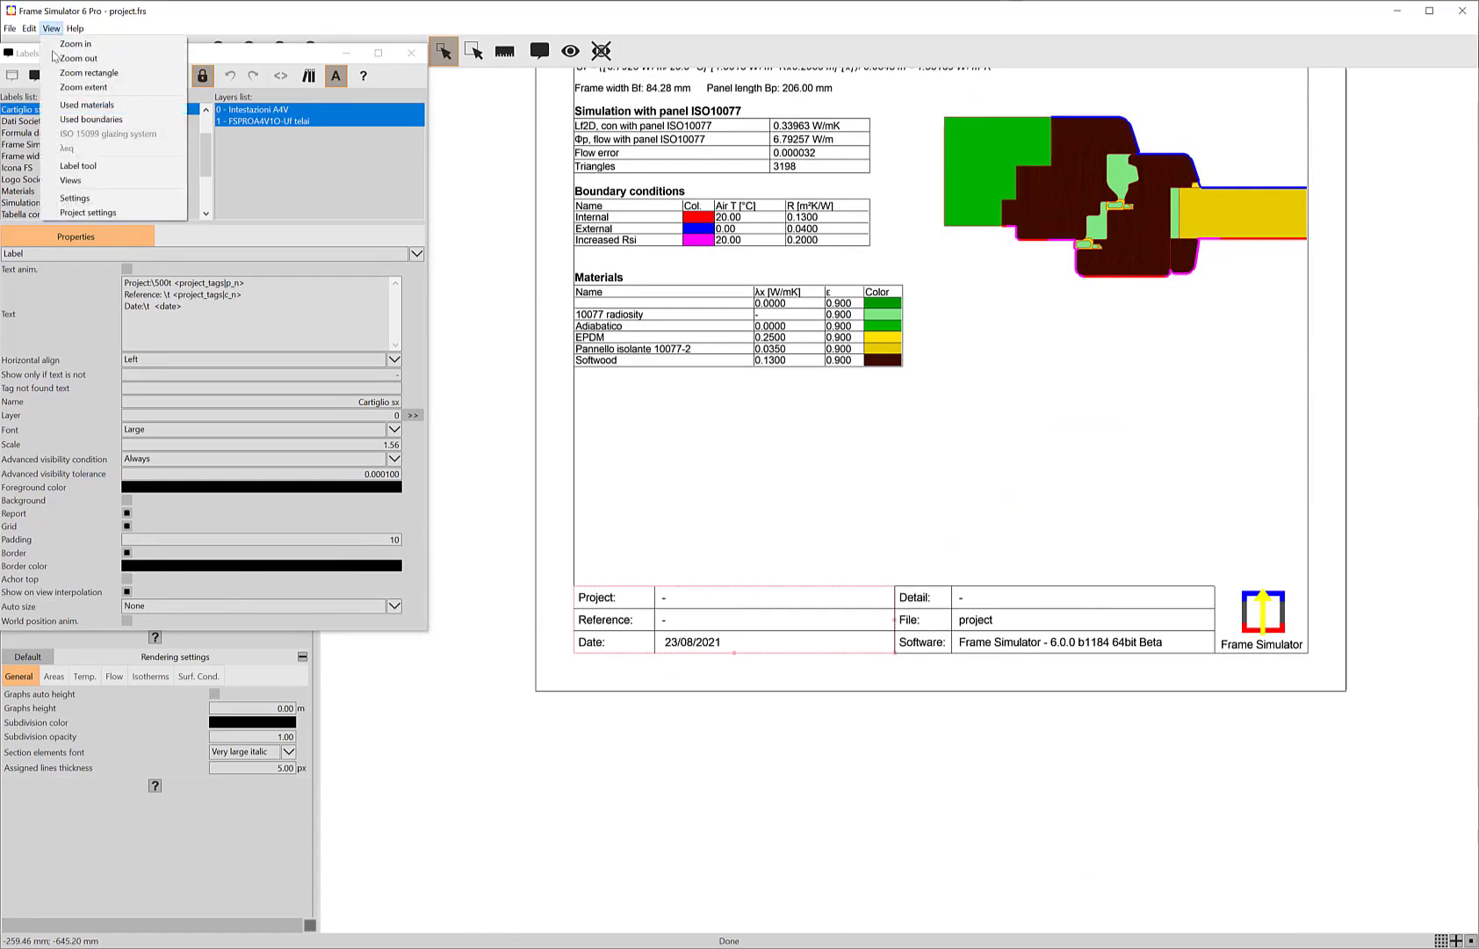
left_click(88, 212)
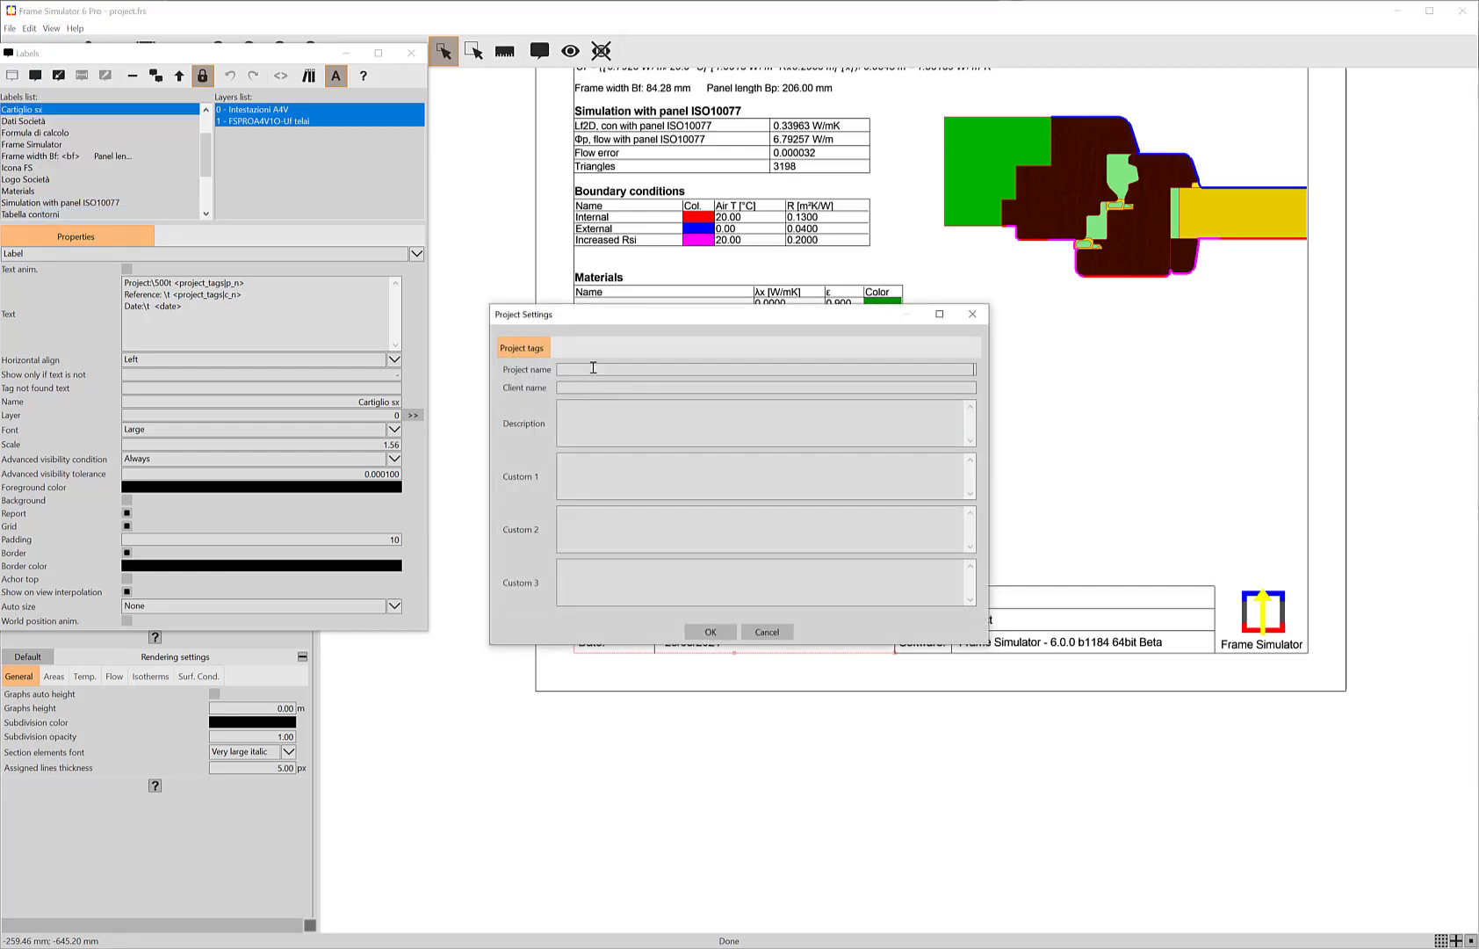
left_click(593, 367)
type("Report Views Tutor")
type("ial")
type("FluidInteractive")
left_click(716, 632)
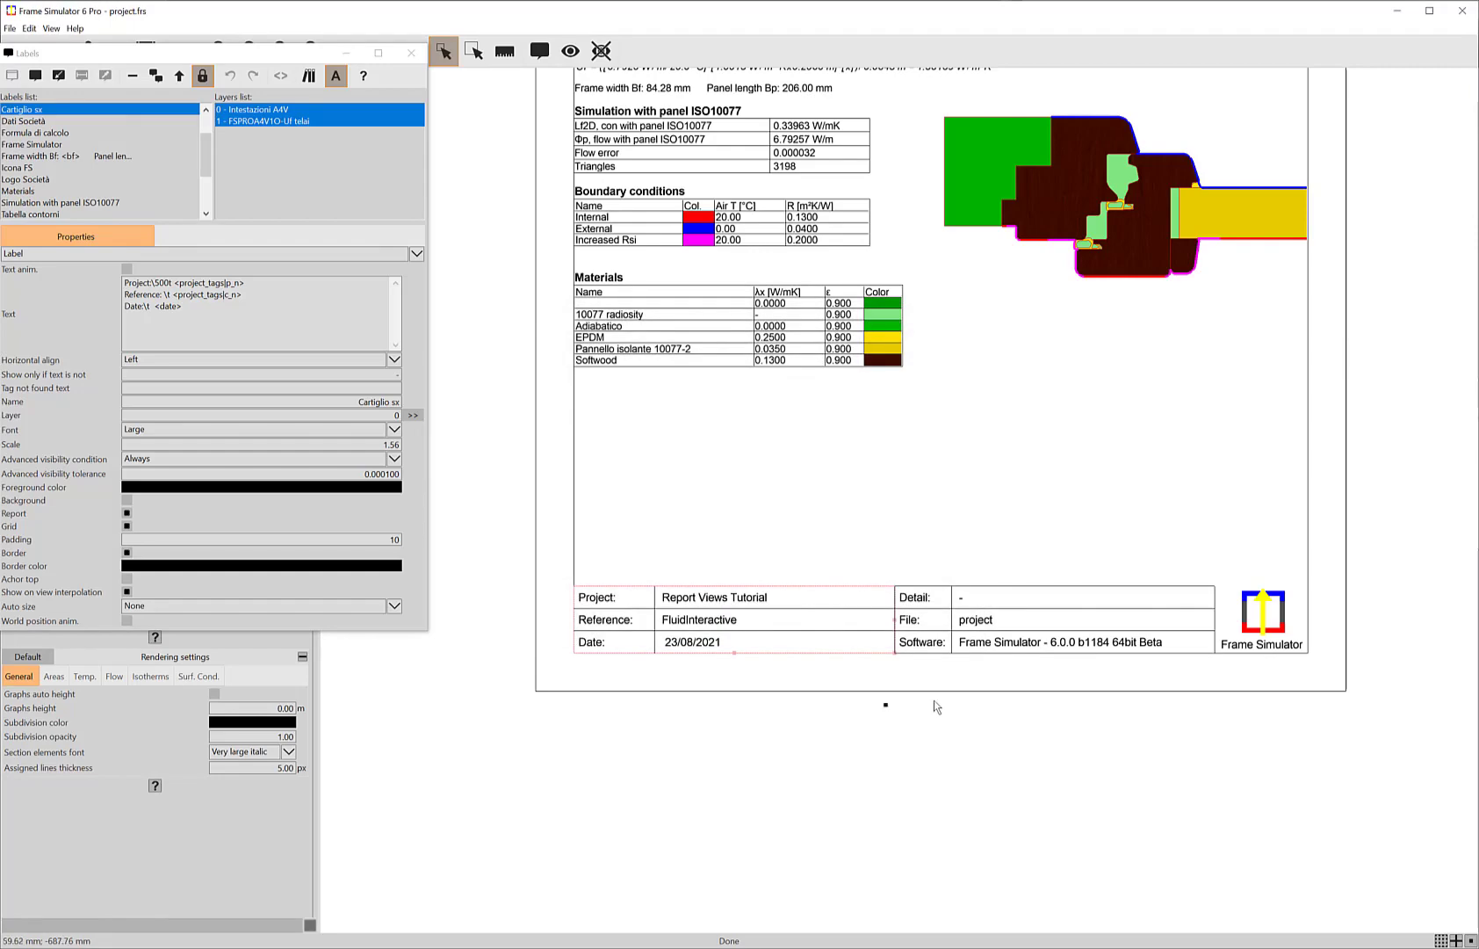
Step: Review the complete report page and close the label editor
left_click_drag(951, 174, 873, 360)
scroll(875, 355, "down", 2)
scroll(884, 335, "down", 1)
left_click_drag(891, 253, 884, 346)
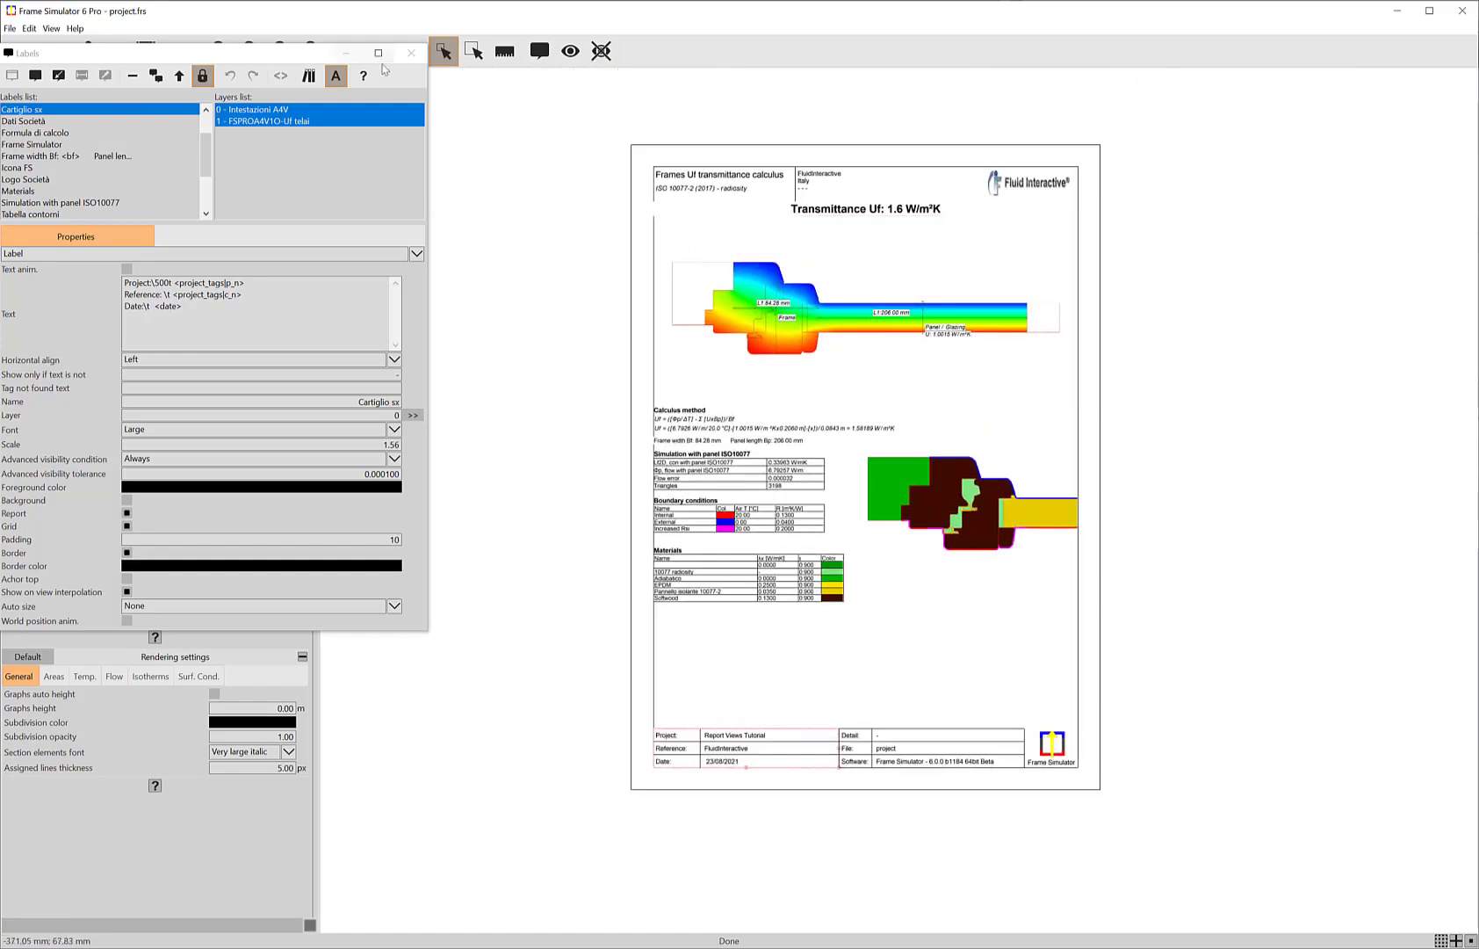
left_click(412, 53)
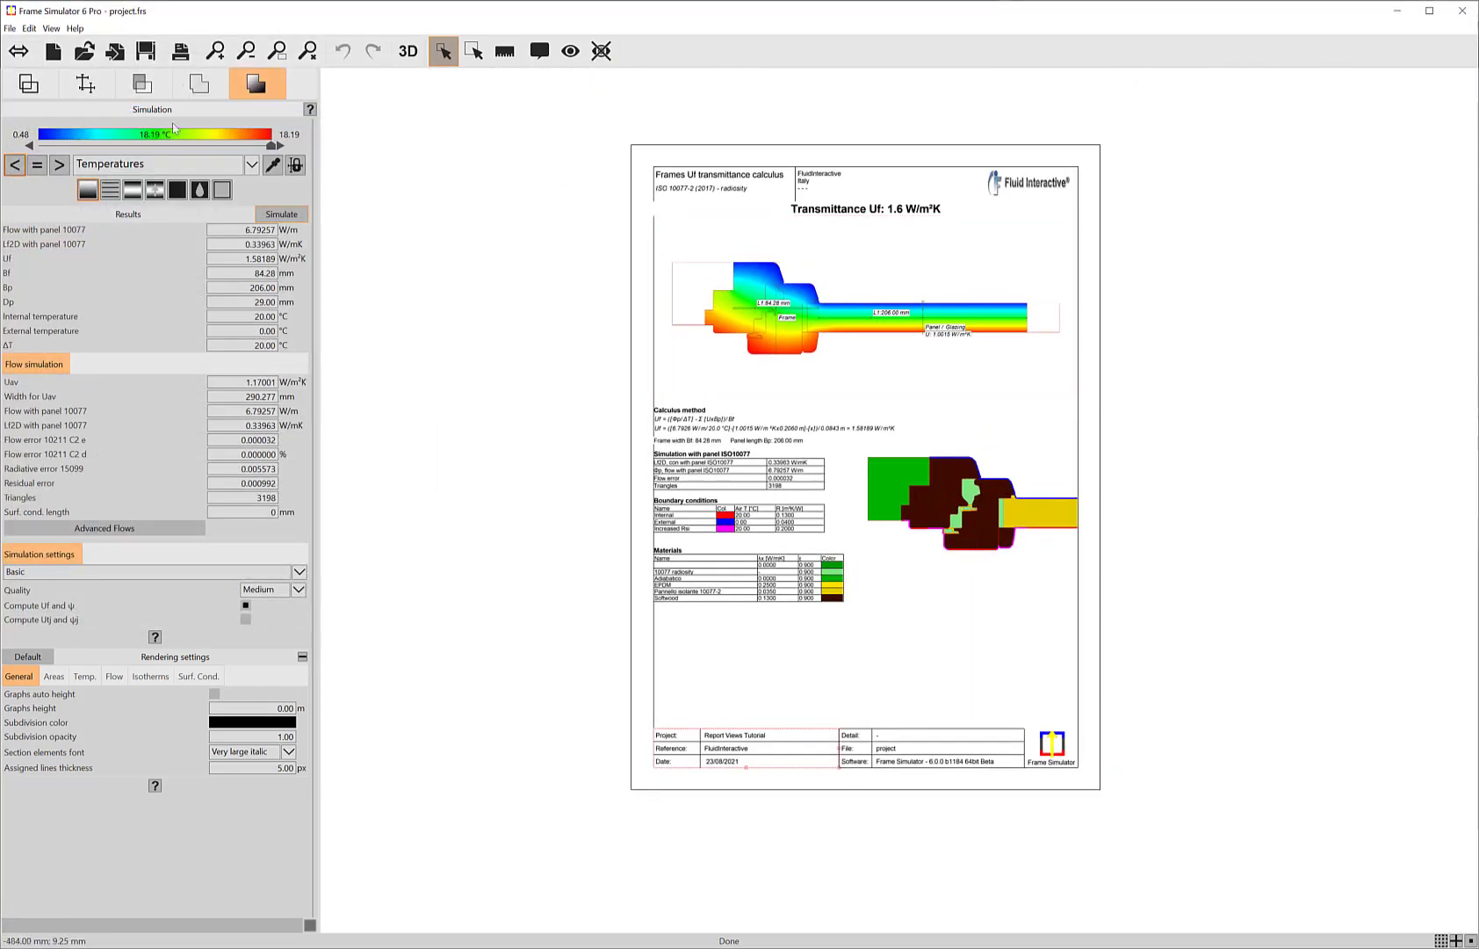
Step: Print one copy of the FSPROA4V1O-Frames Uf report view on A4 portrait paper with 15 mm margins
left_click(178, 58)
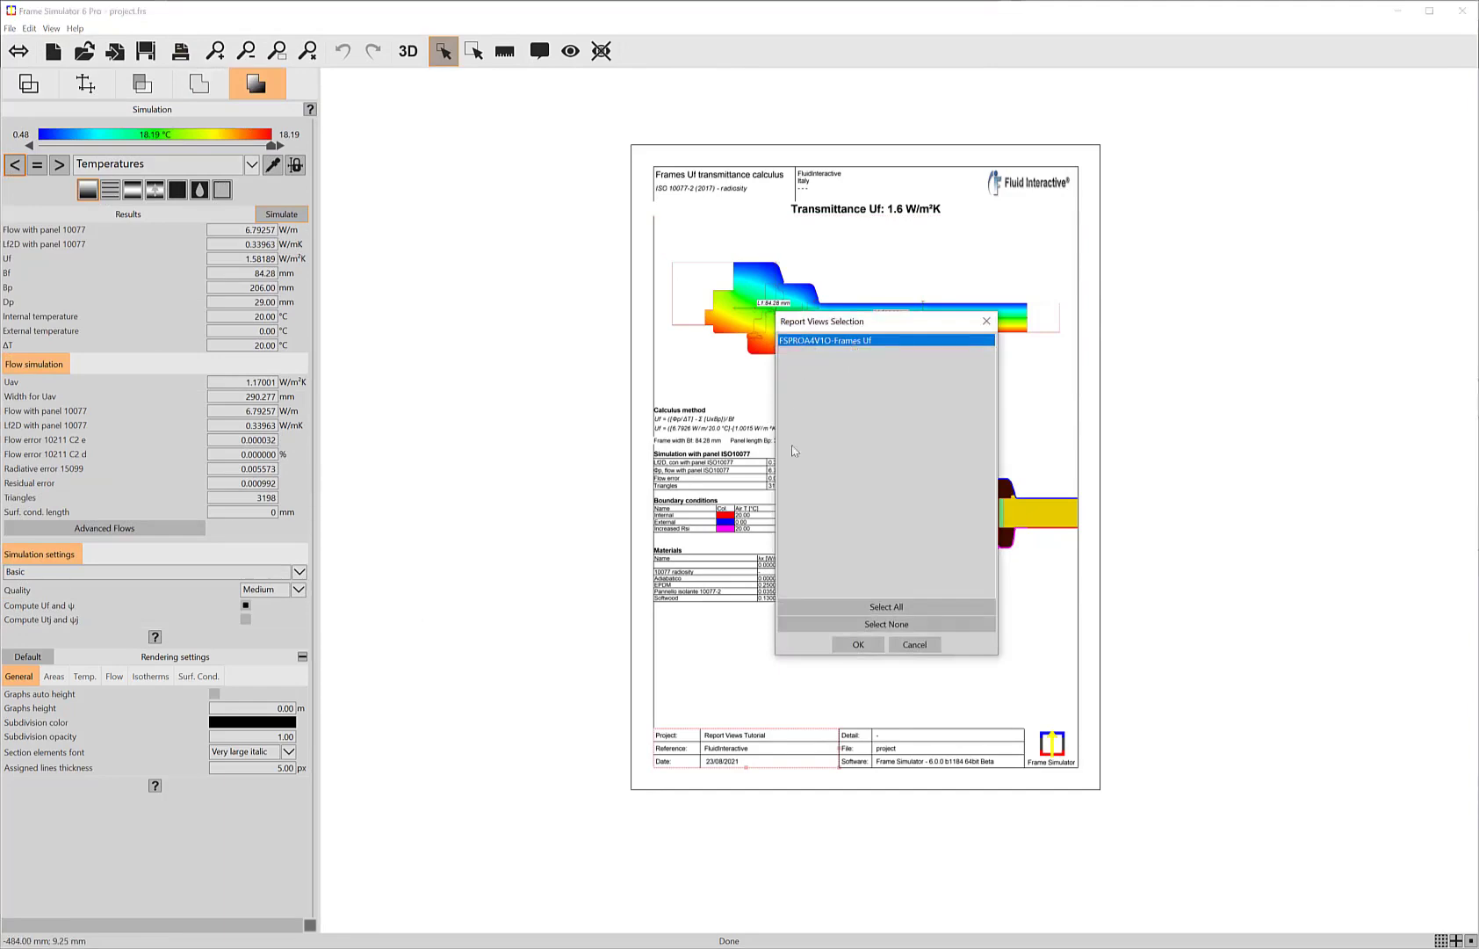
left_click(859, 644)
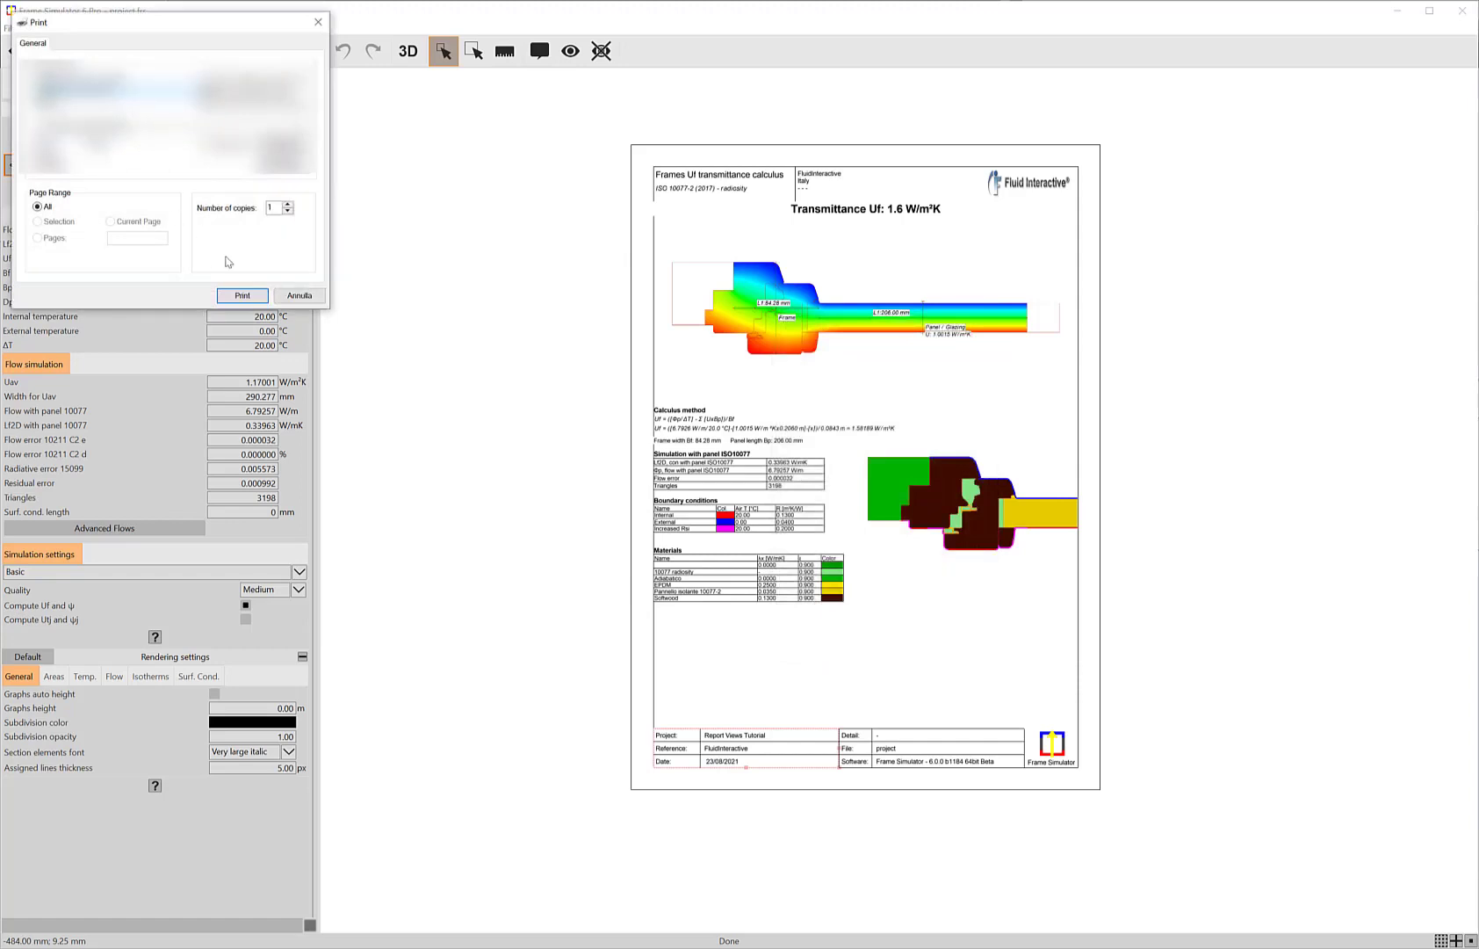
left_click(248, 295)
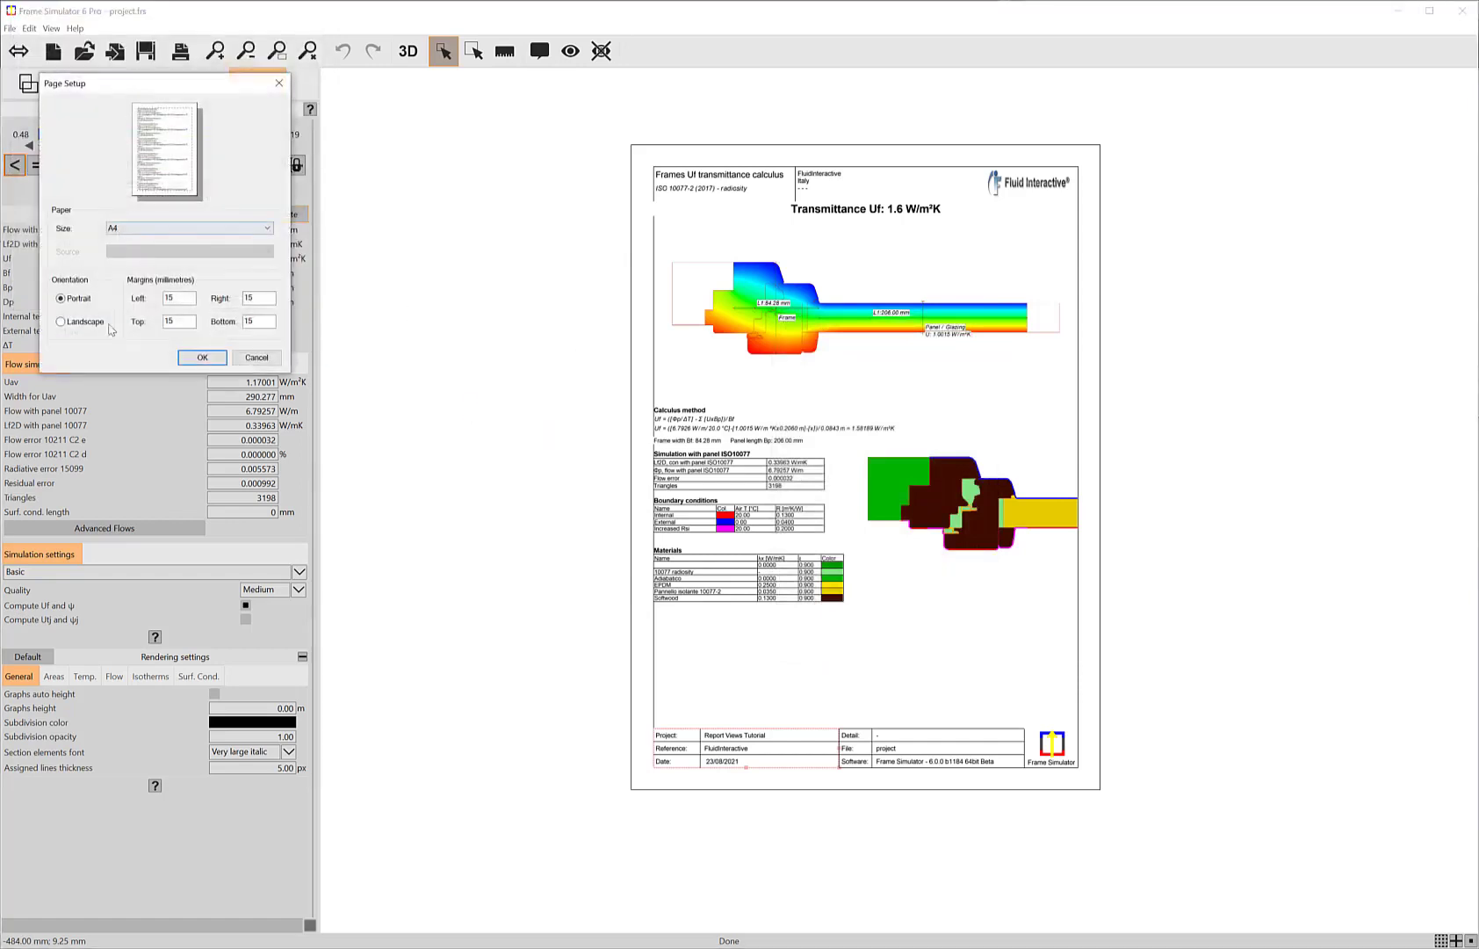
left_click(203, 359)
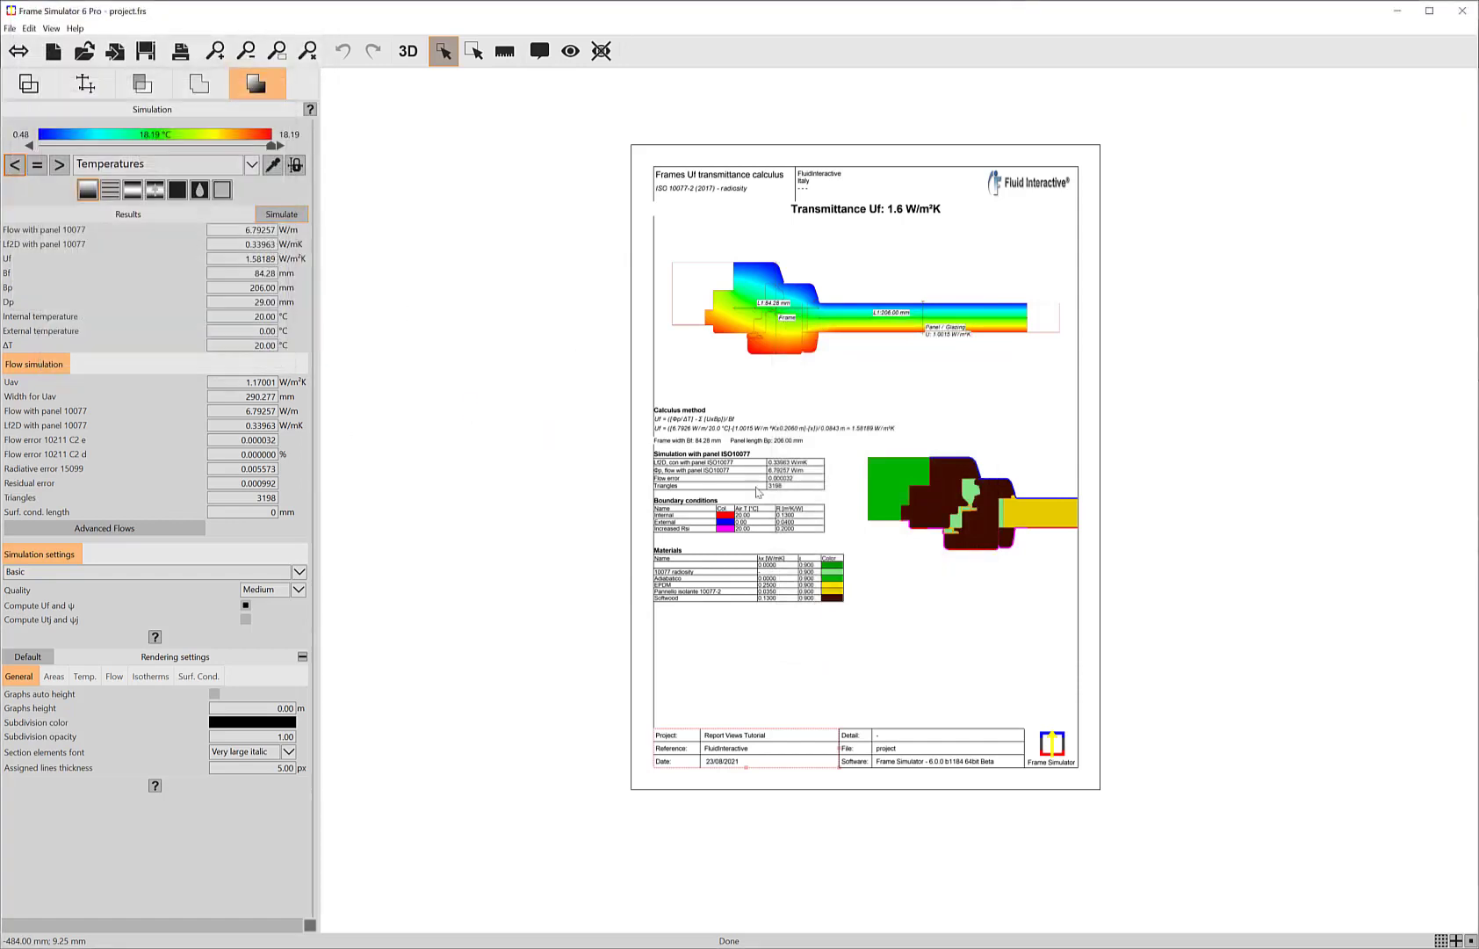